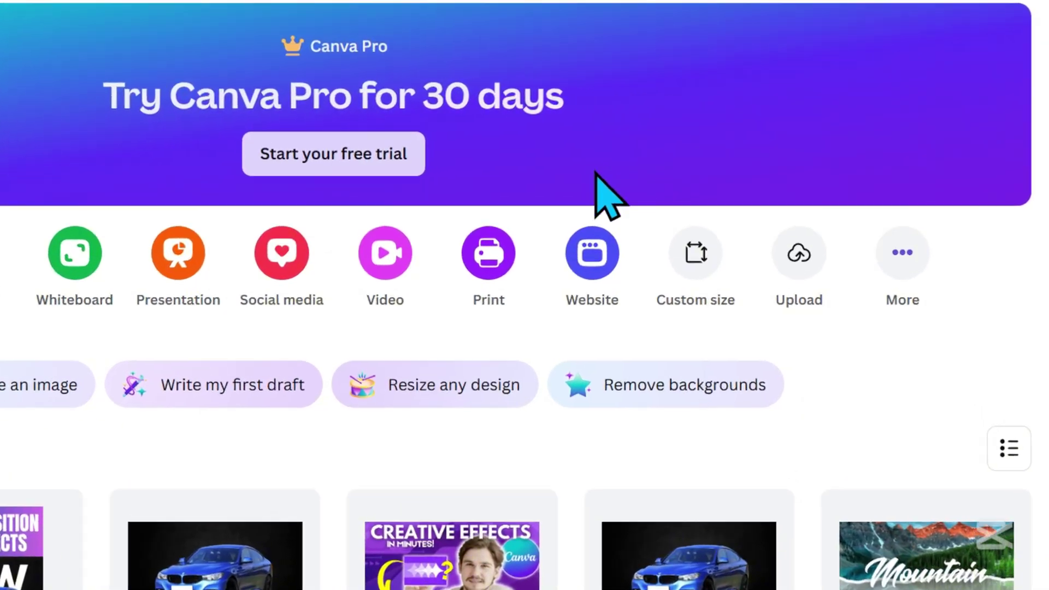
Step: Create a new custom-size design 1080 px wide and 1920 px high
left_click(669, 272)
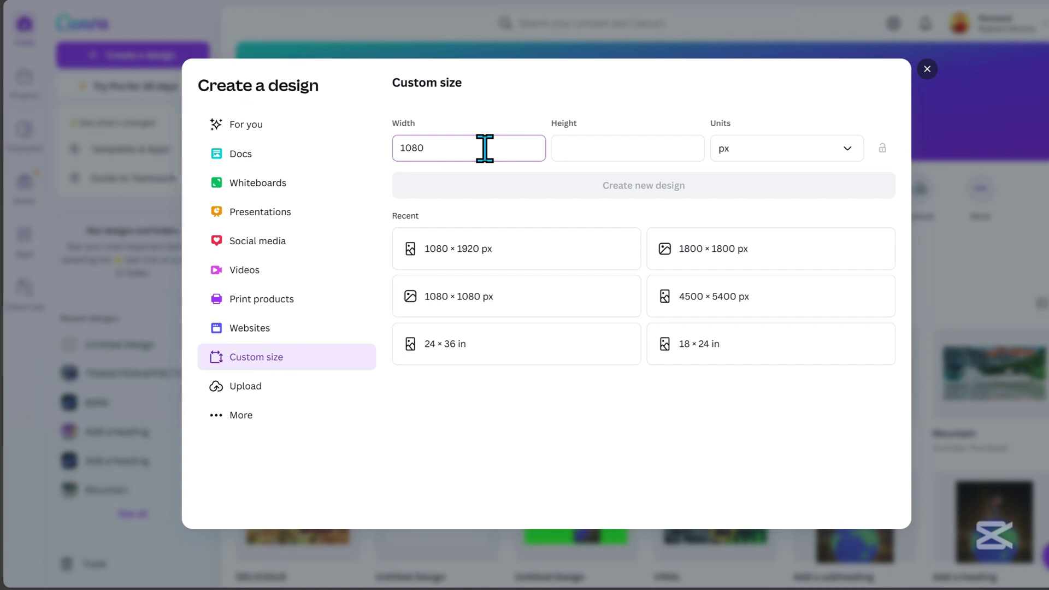
left_click(584, 147)
type("19")
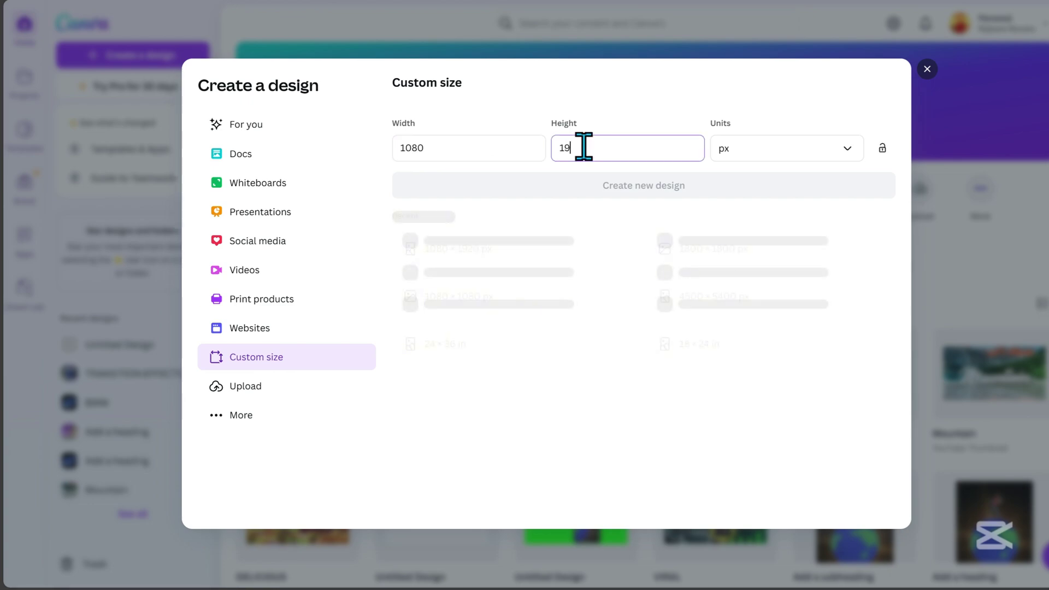
type("20")
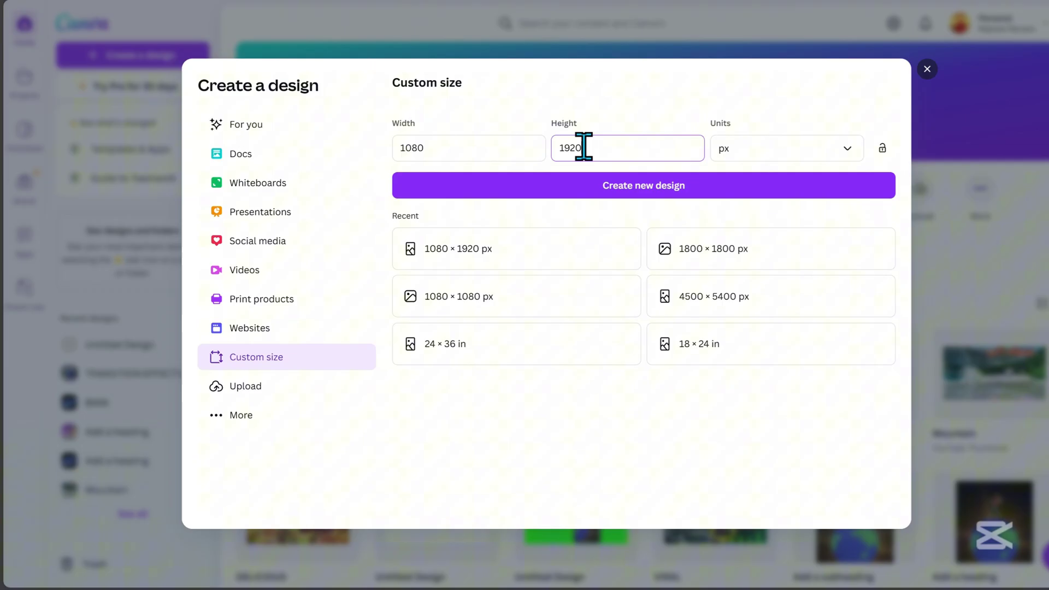
left_click(671, 198)
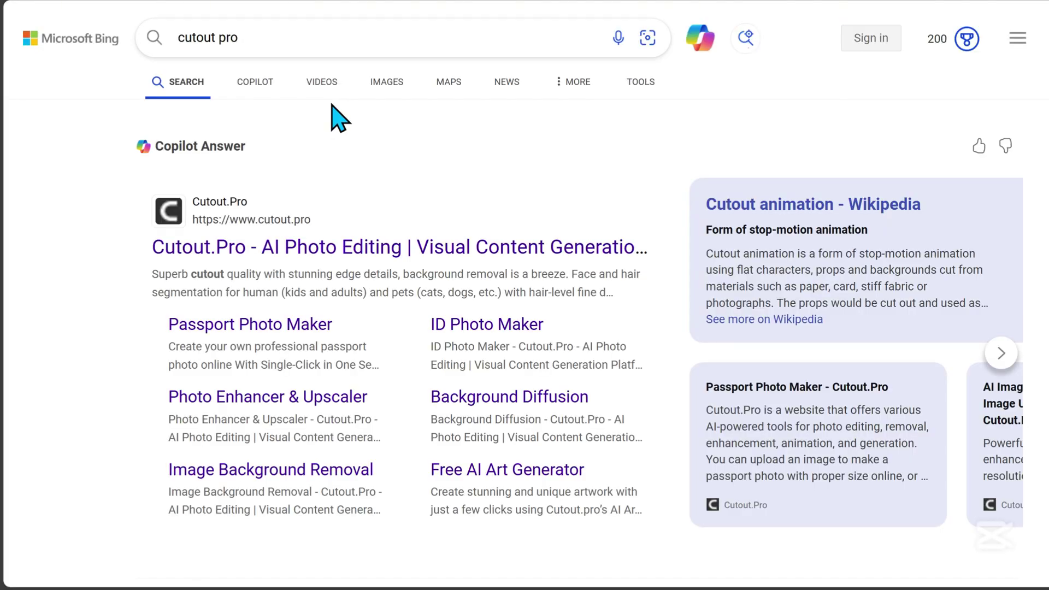
Step: Open Cutout.Pro's Image Background Remover from the search results and upload the street photo of the crouching photographer
left_click(224, 249)
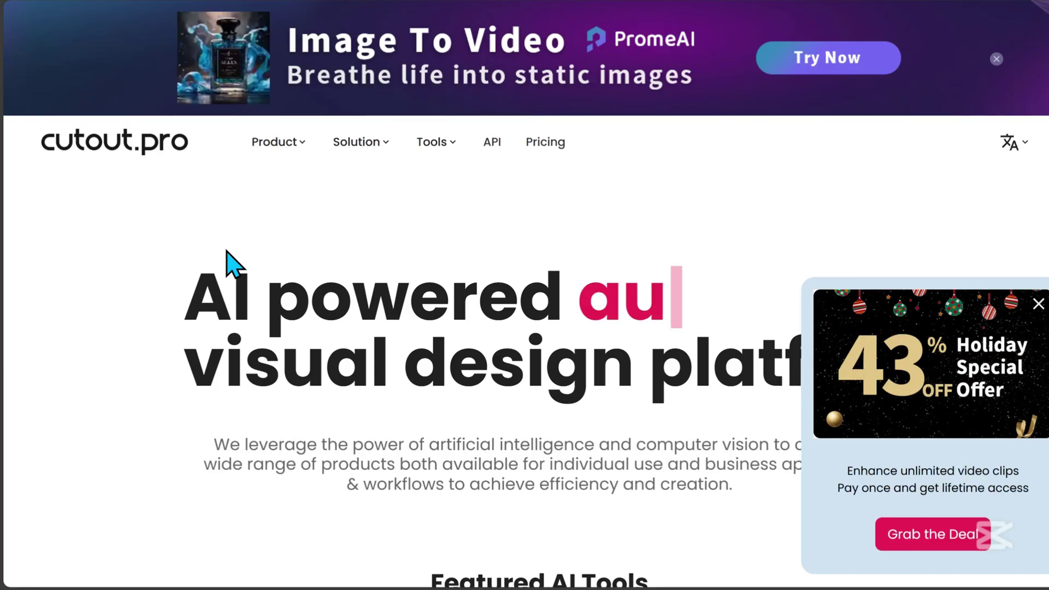
mouse_move(270, 143)
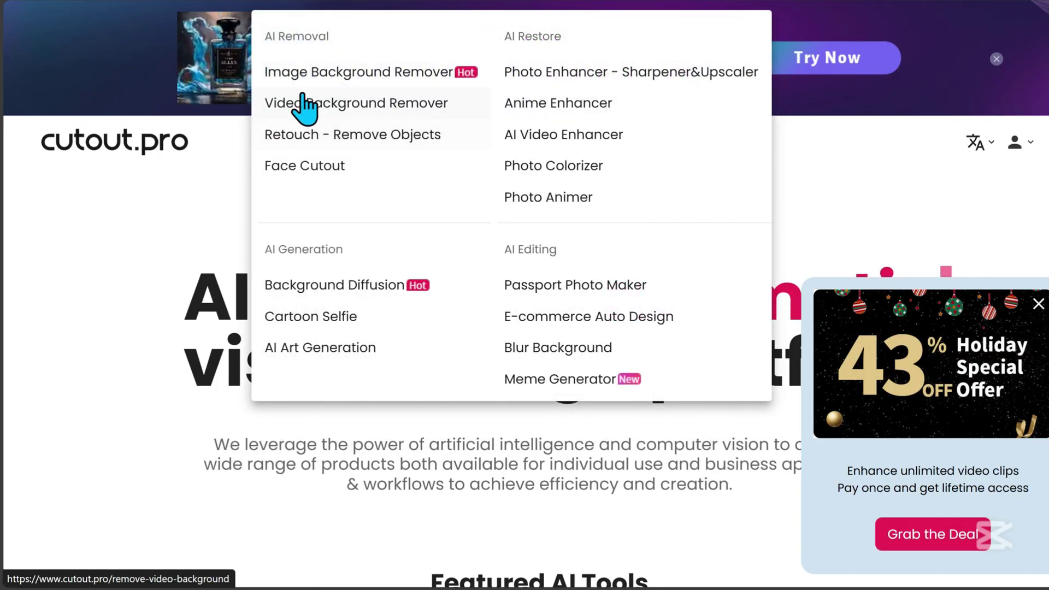
left_click(310, 80)
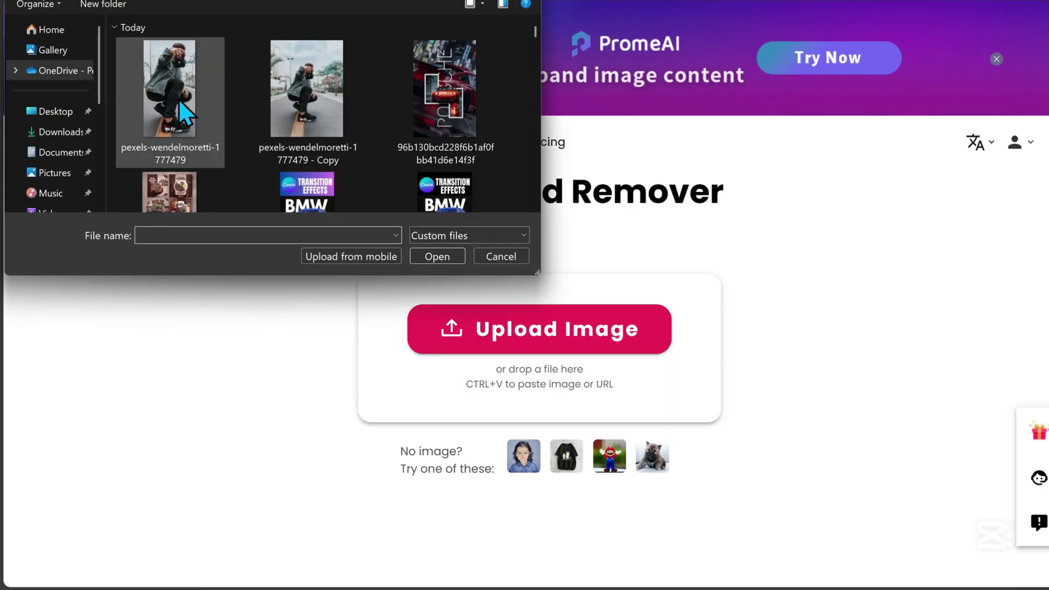
left_click(178, 98)
left_click(420, 254)
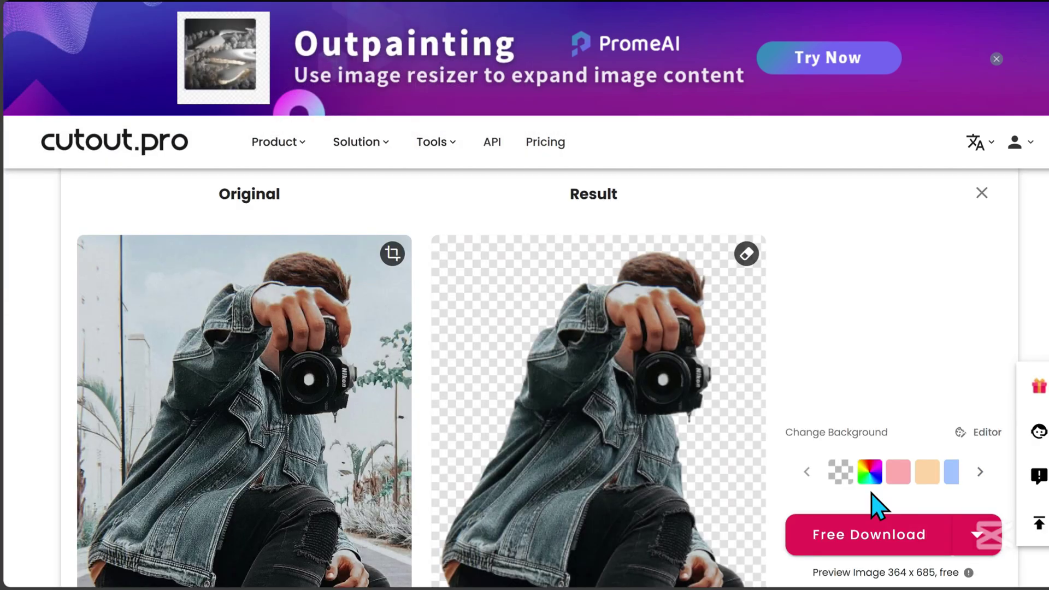
Step: Download the free background-removed cutout in PNG format
scroll(871, 475, "down", 2)
scroll(871, 490, "down", 4)
left_click(977, 287)
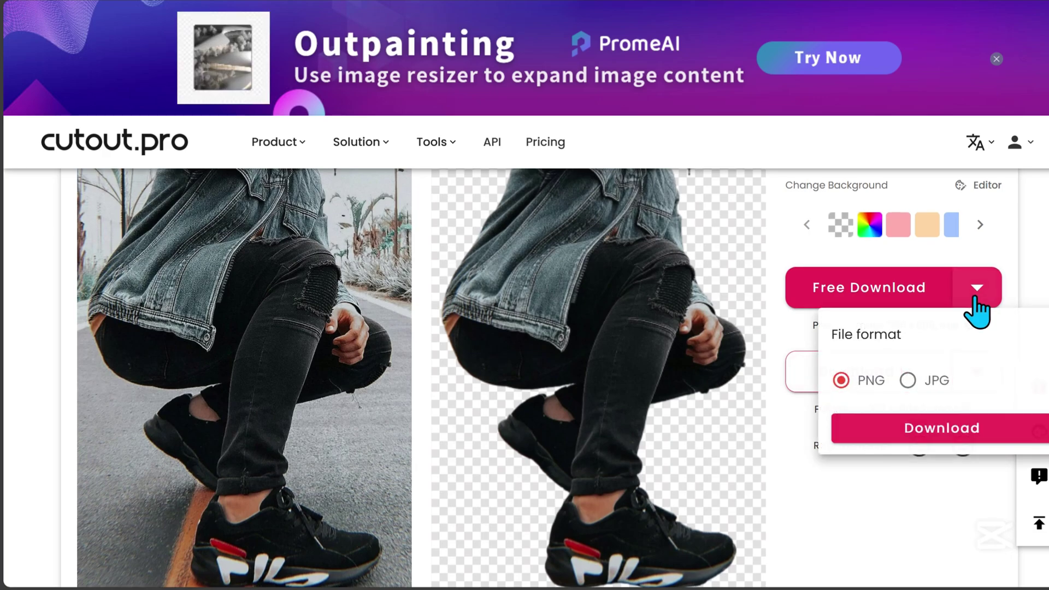
left_click(934, 428)
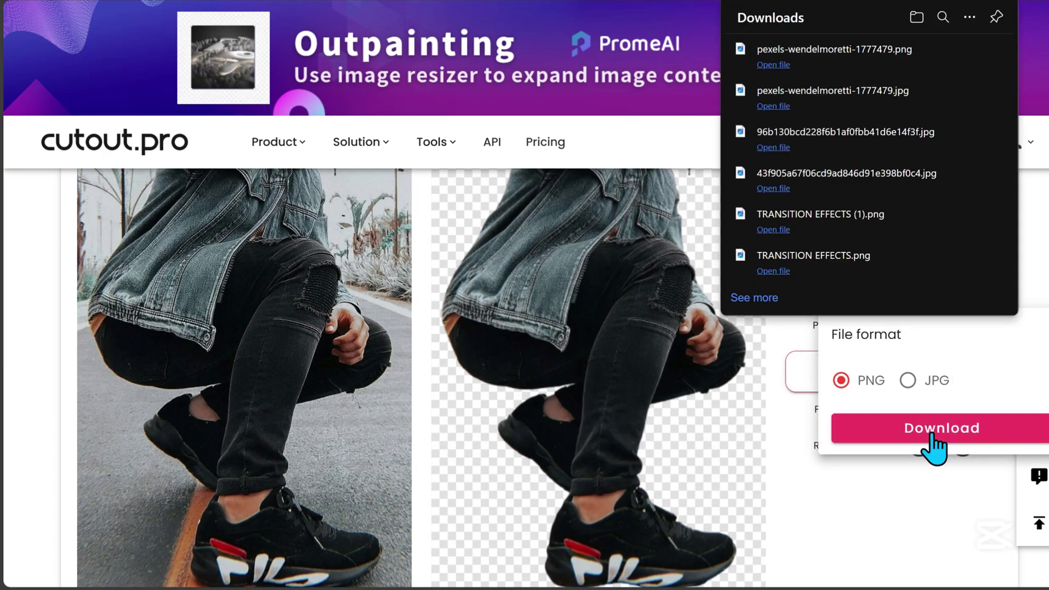
Step: Open Cutout.Pro's Photo Enhancer and upload the newly downloaded transparent cutout of the crouching man
mouse_move(273, 143)
left_click(524, 76)
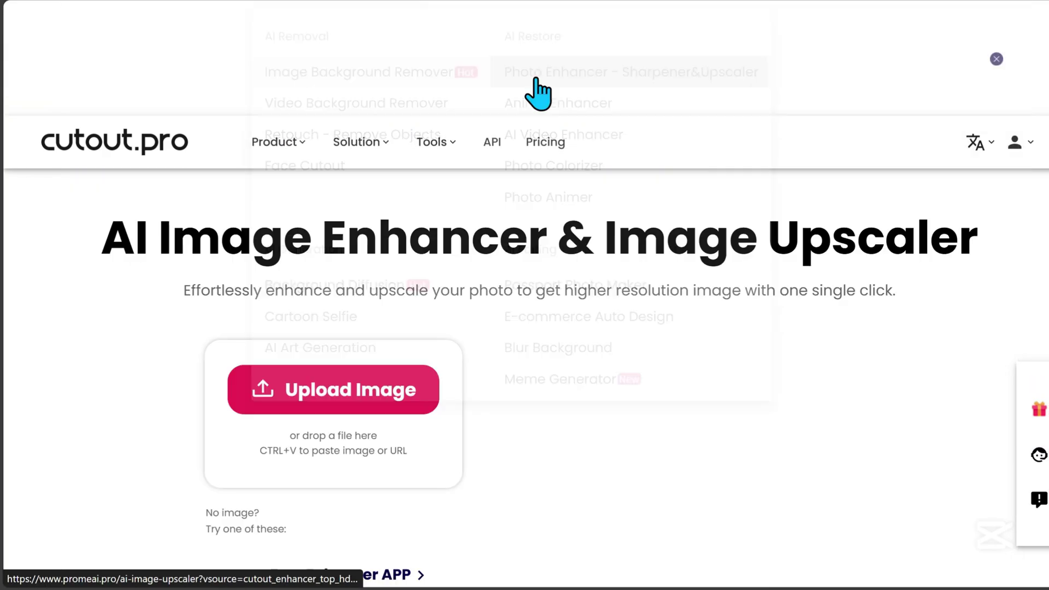
left_click(331, 393)
left_click(169, 80)
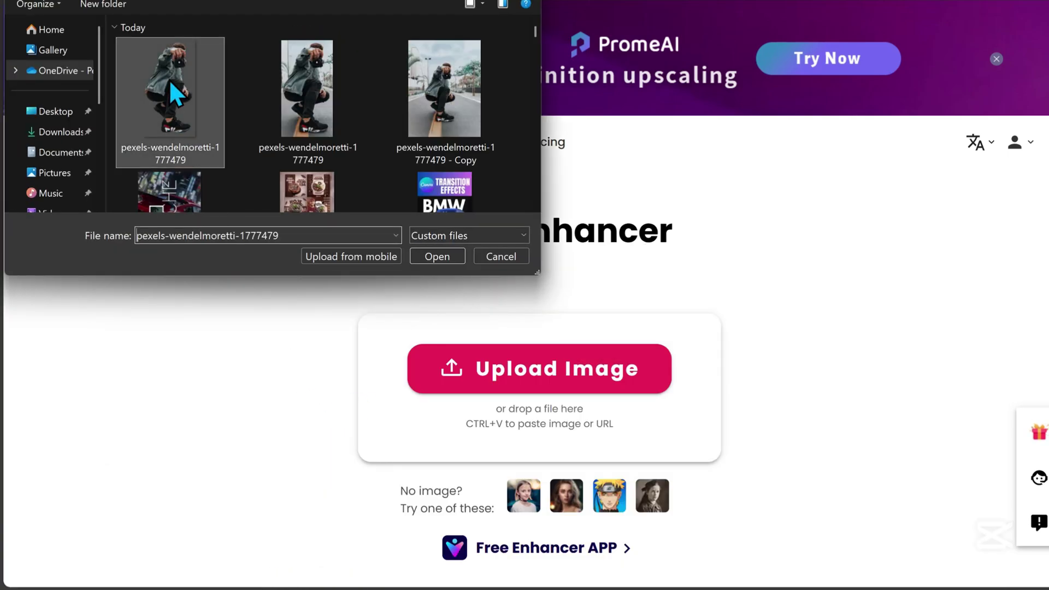
left_click(439, 254)
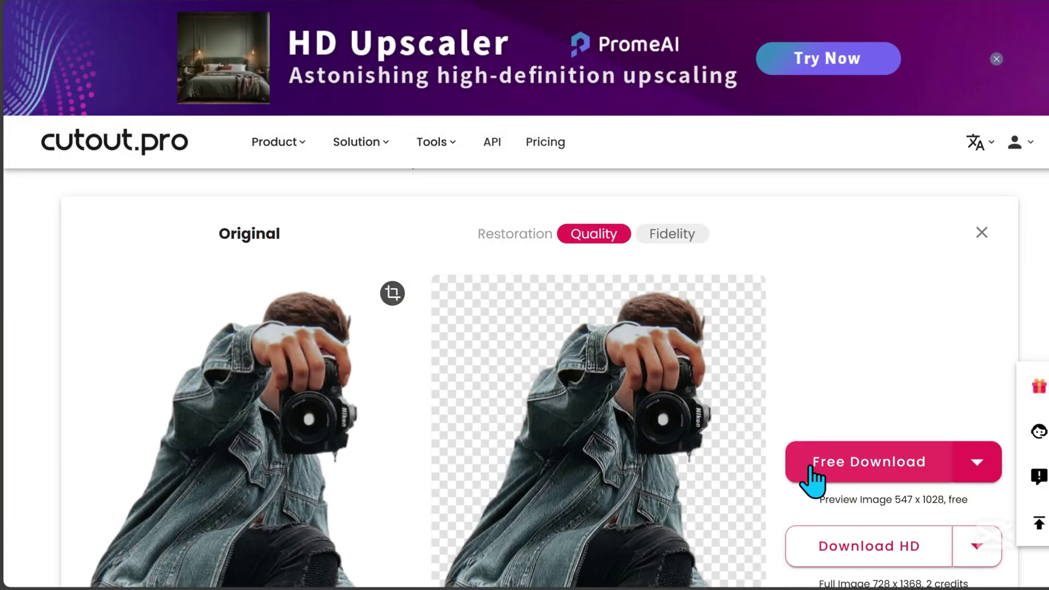
Step: Download the free enhanced version of the cutout in PNG format
scroll(814, 480, "down", 4)
left_click(977, 297)
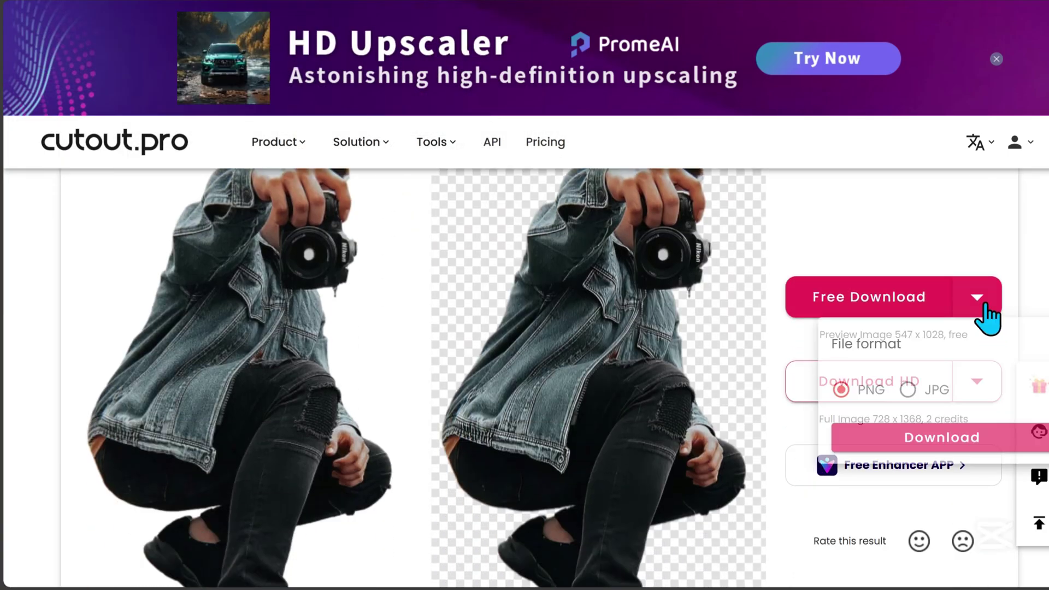
left_click(896, 441)
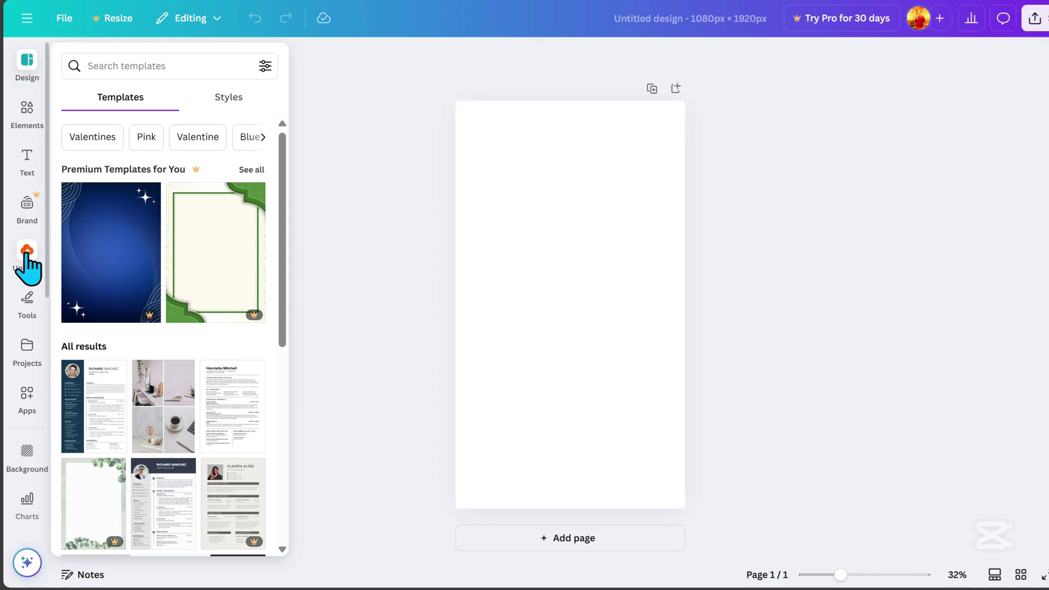
Step: Switch back to the blank Canva design and upload the original street photo together with the enhanced cutout
left_click(25, 254)
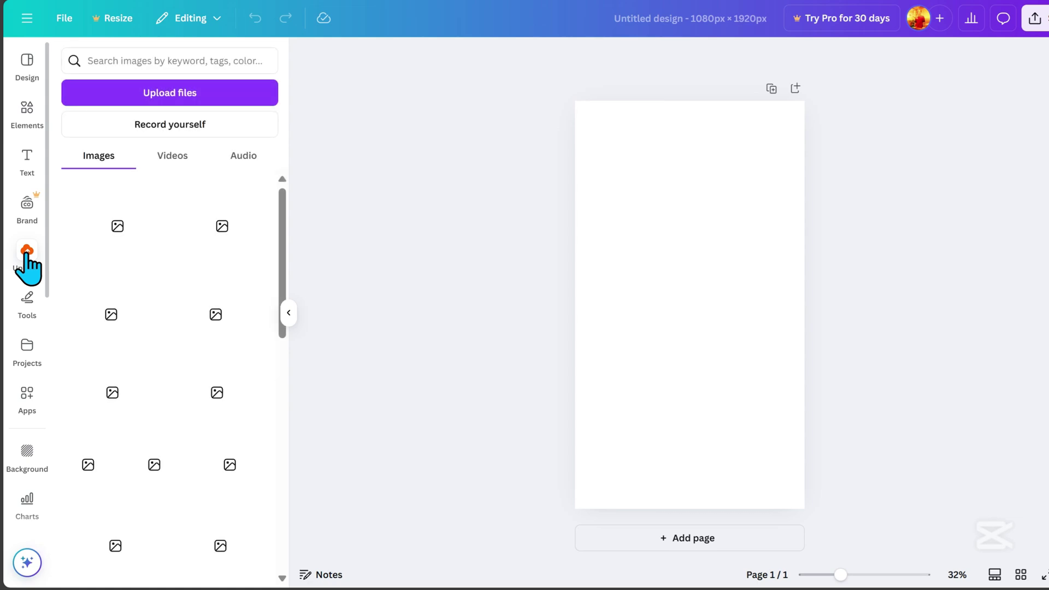
left_click(162, 99)
scroll(162, 99, "down", 1)
left_click(162, 99, "ctrl")
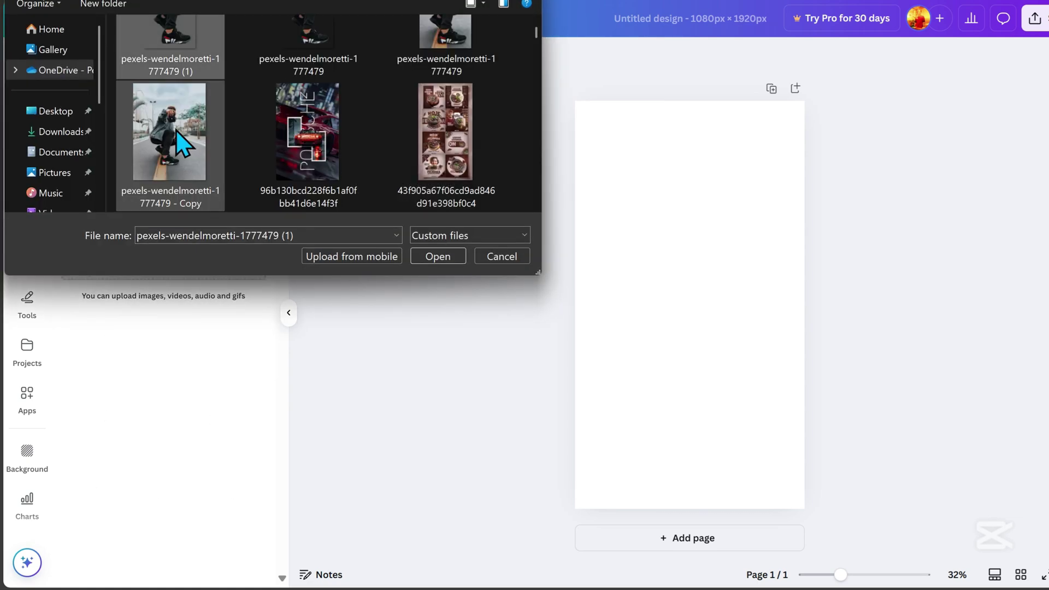
left_click(438, 256)
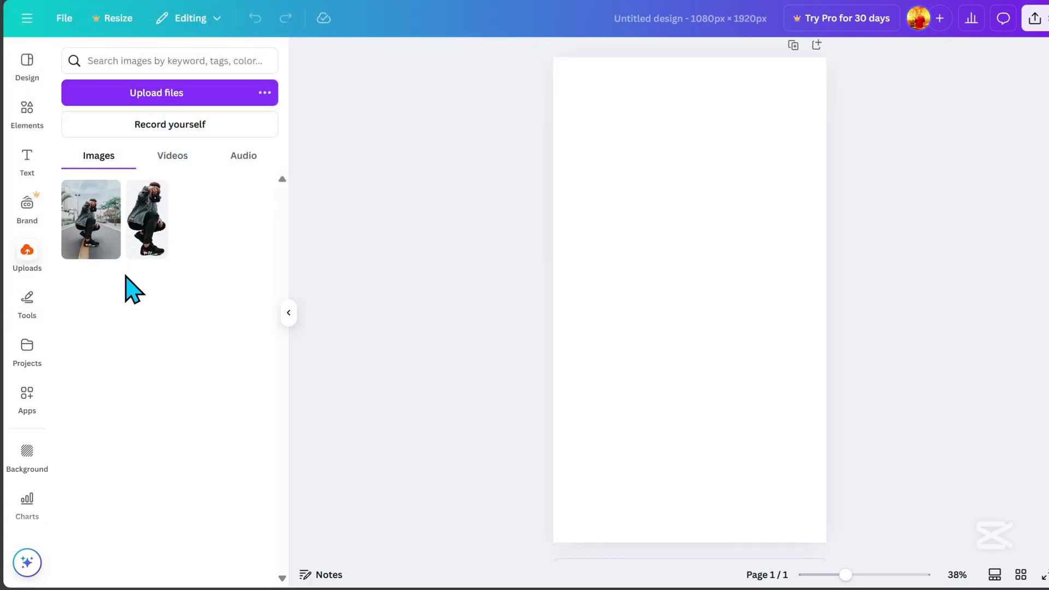
Step: Place the original street photo on the page and enlarge it until it covers the whole page
left_click(93, 248)
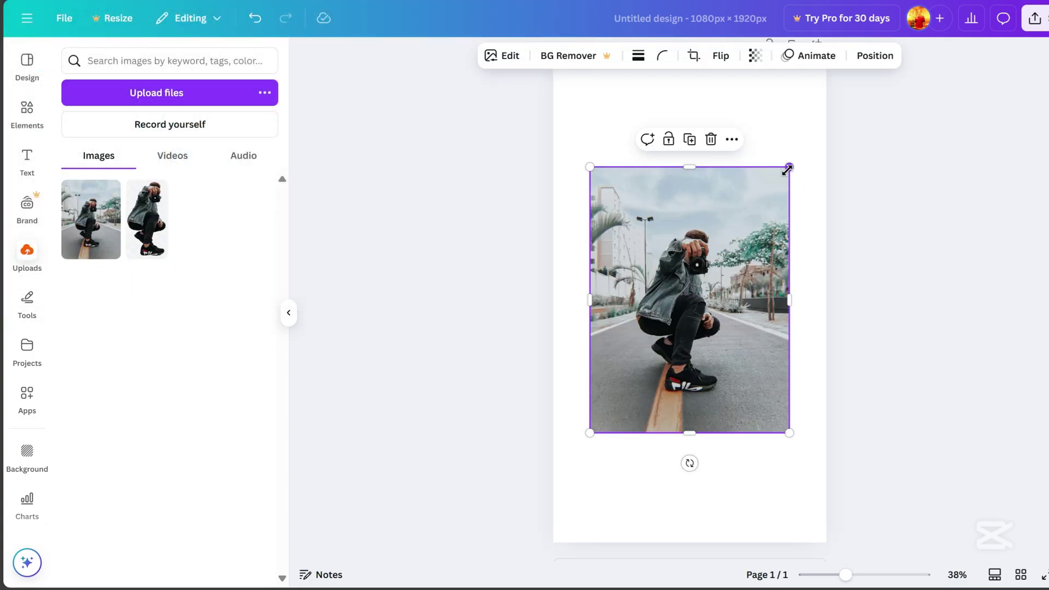
left_click_drag(787, 170, 915, 28)
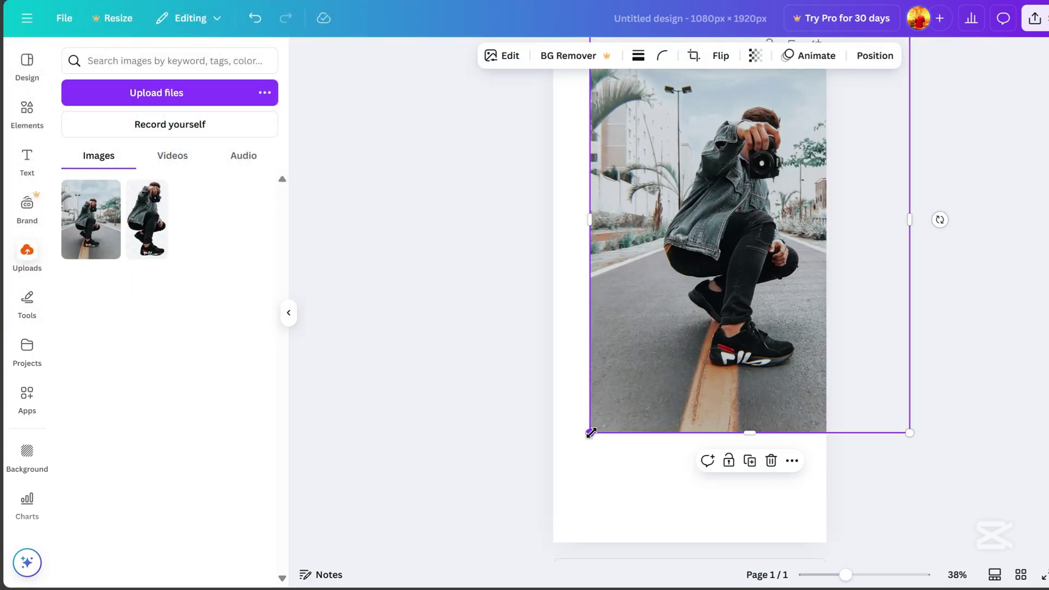
left_click_drag(590, 433, 519, 553)
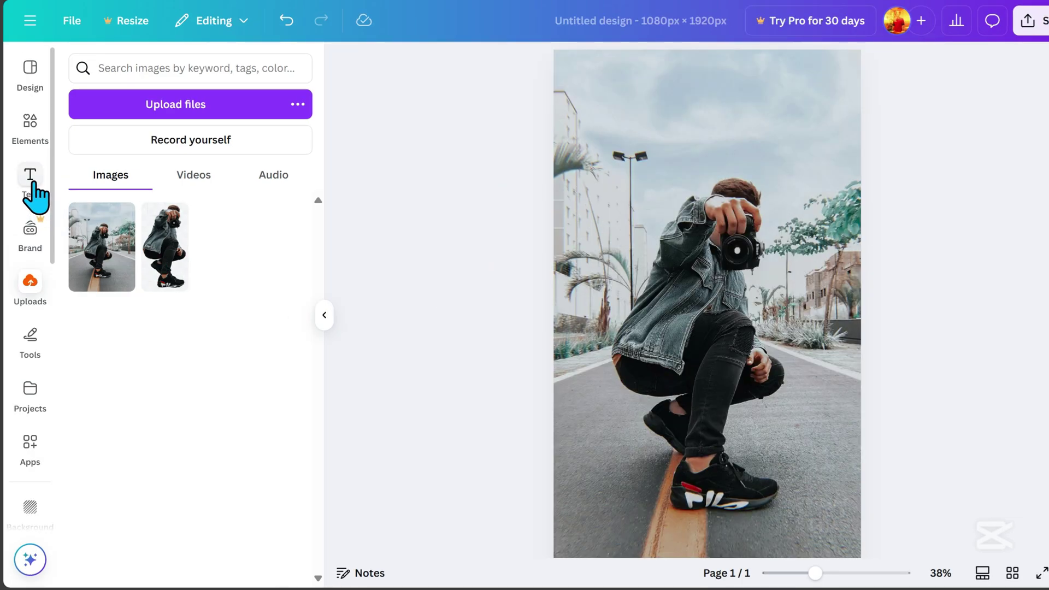
Step: Add a white (#ffffff) heading reading "SOCIAL MEDIA POST" over the photo, widened to fit on one line
left_click(33, 186)
left_click(147, 284)
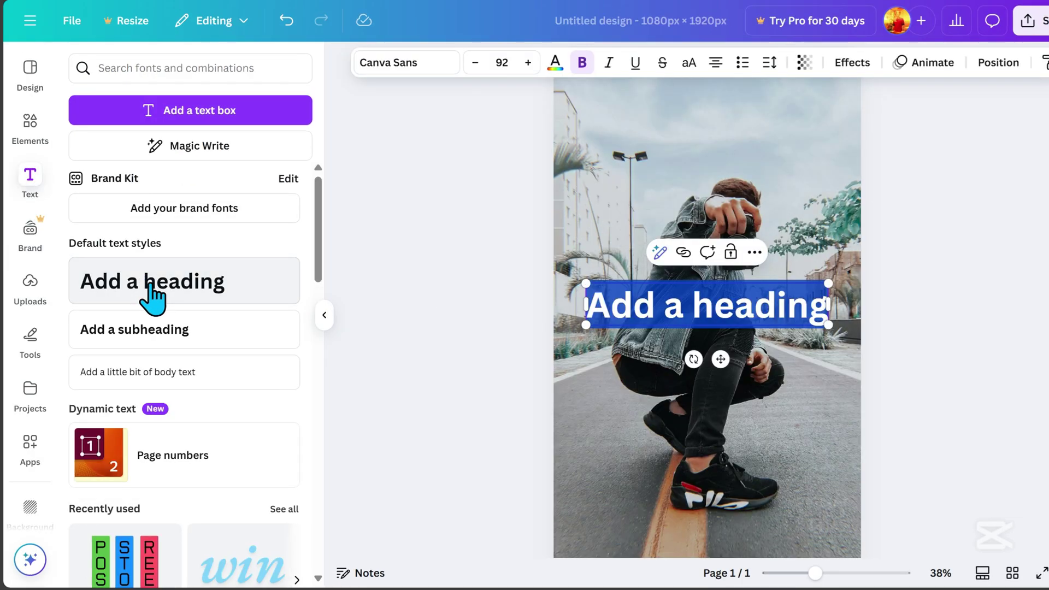
type("SOCIAL MEDIA POST")
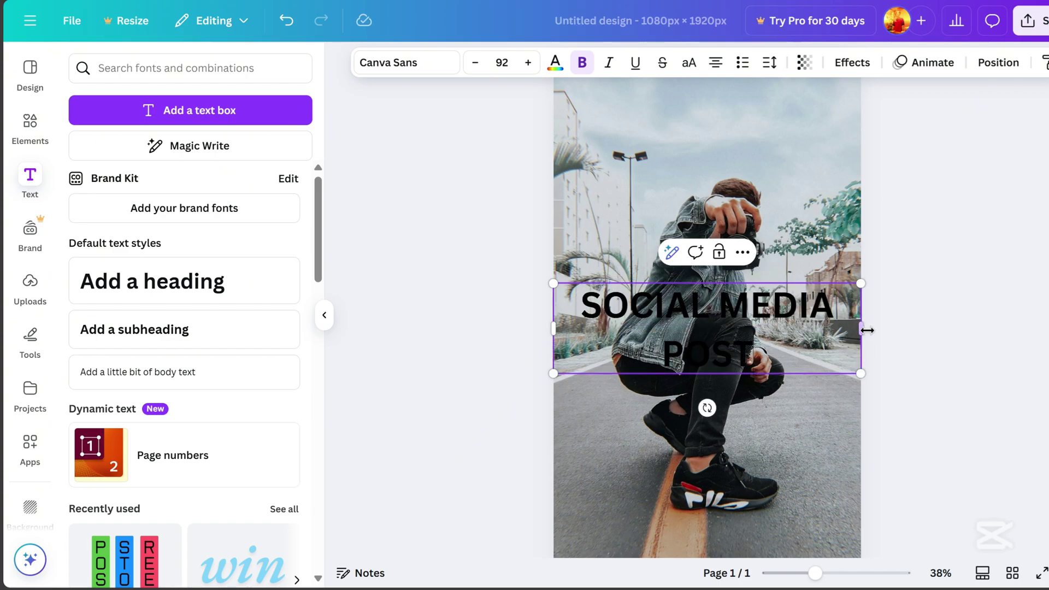
left_click_drag(869, 326, 920, 328)
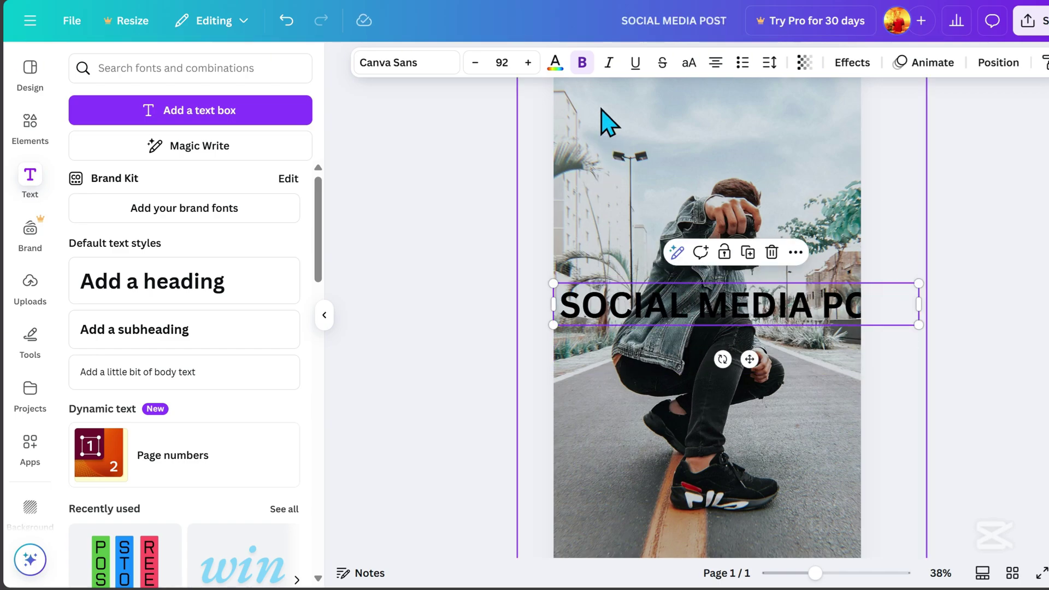
left_click(556, 65)
left_click(165, 175)
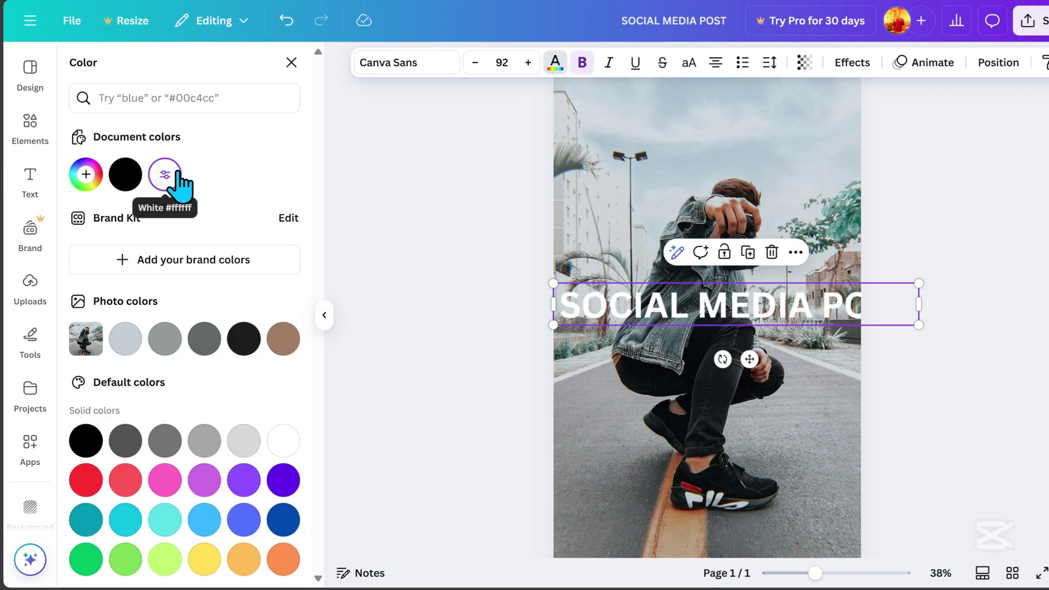
Step: Rotate the heading to -90° and enlarge it to font size 134 so it spans the page height
left_click(787, 320)
left_click_drag(722, 359, 843, 319)
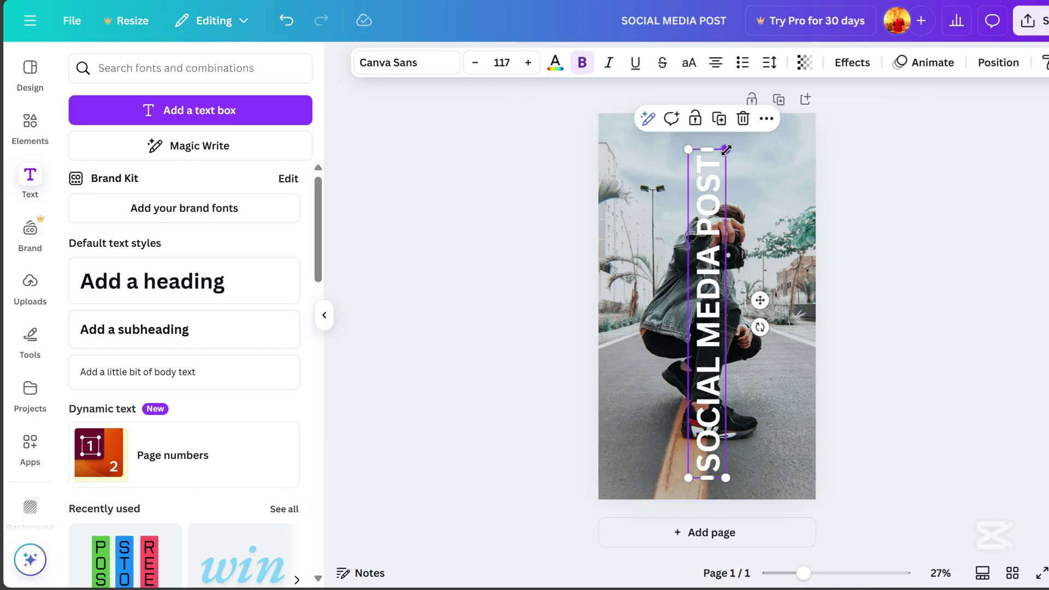
left_click_drag(727, 148, 756, 103)
left_click(947, 194)
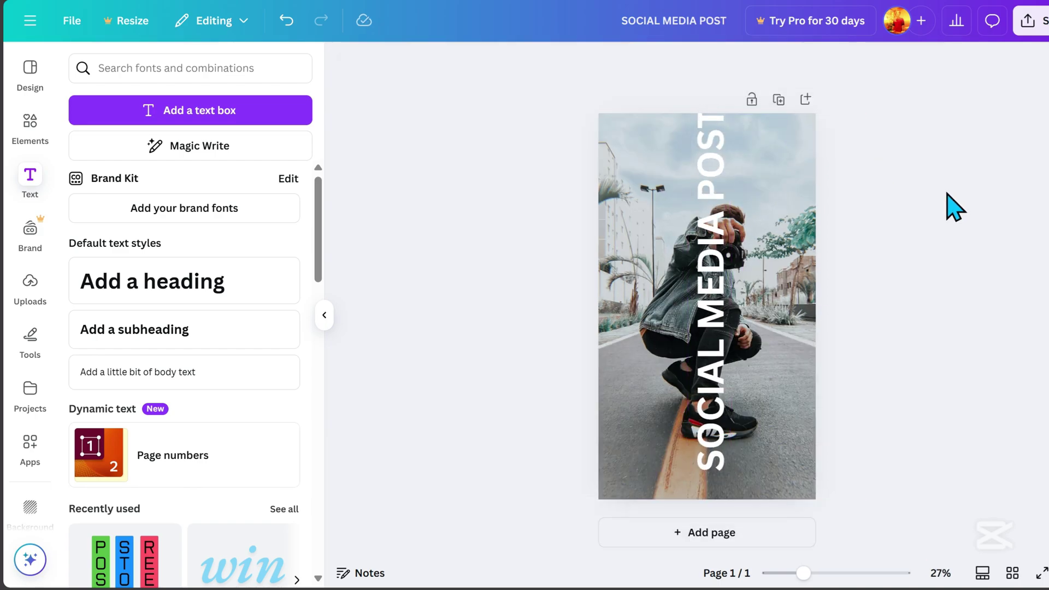
left_click_drag(694, 361, 690, 381)
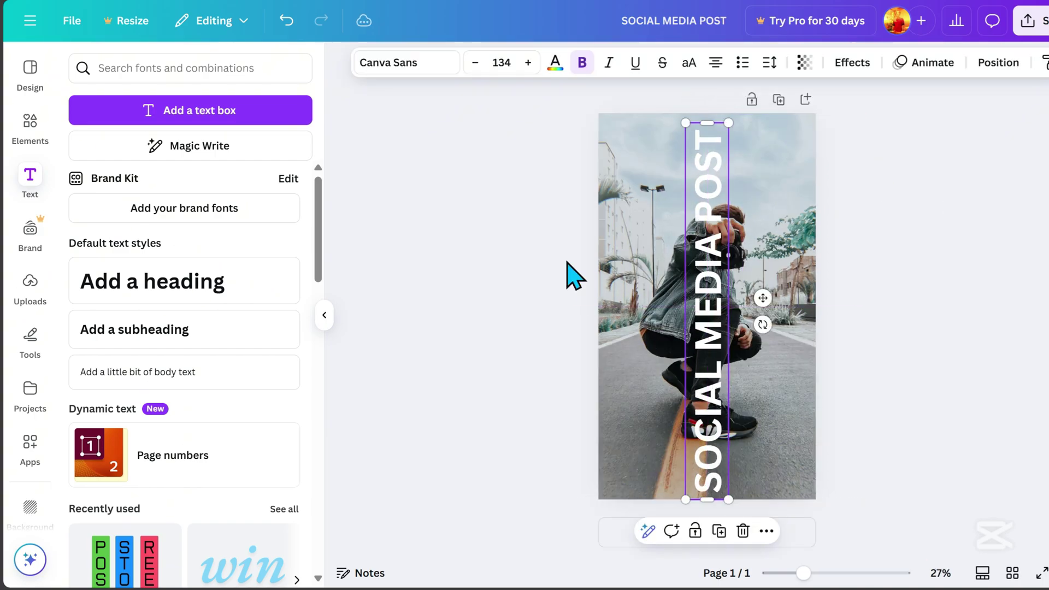
Step: Set the heading in bold Bebas Neue and enlarge it to font size 206
left_click(418, 66)
scroll(230, 327, "down", 2)
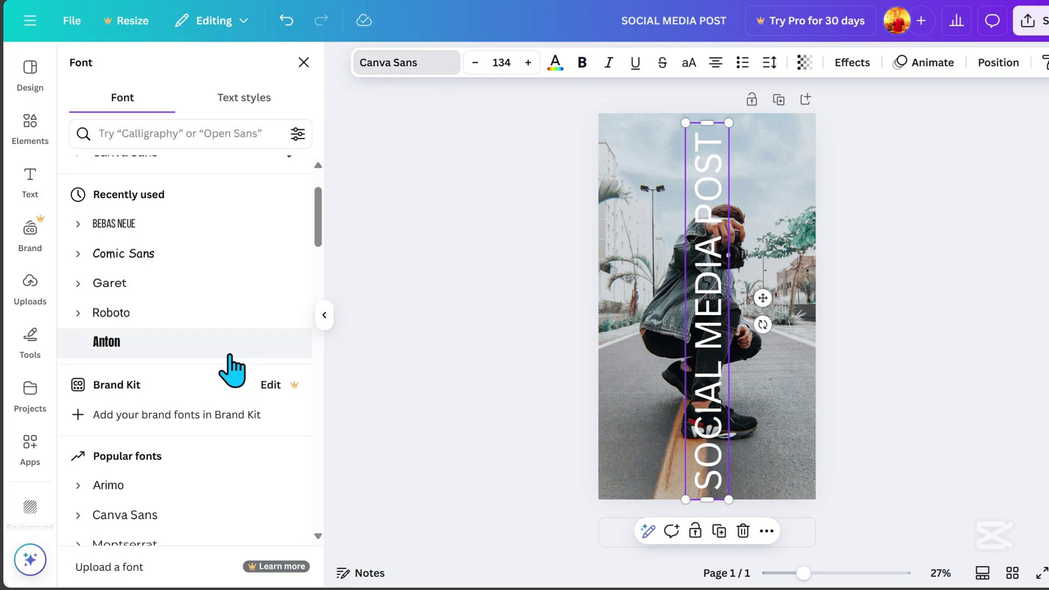
left_click(137, 224)
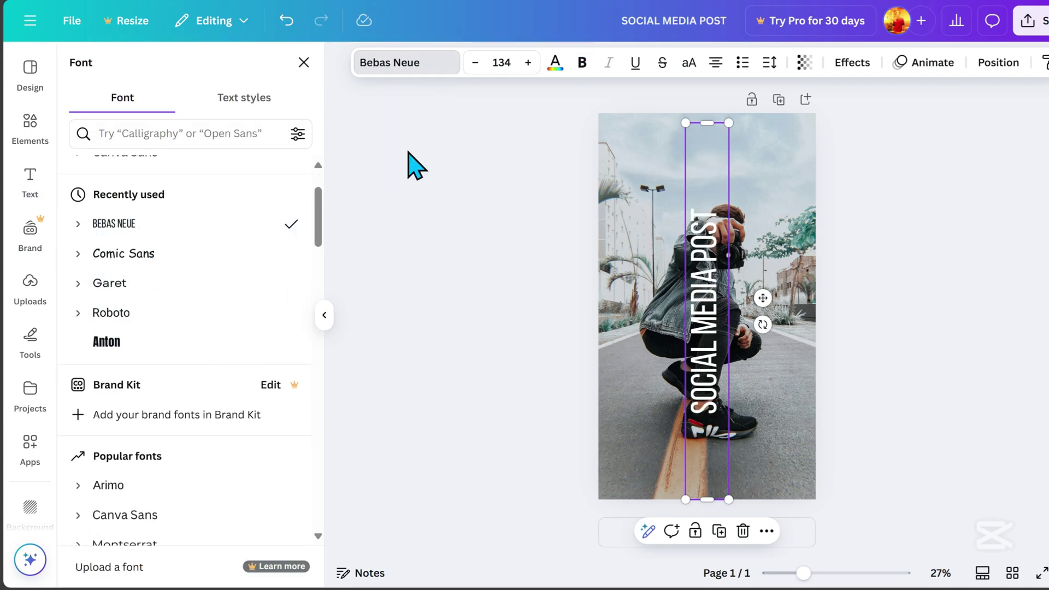
left_click(582, 64)
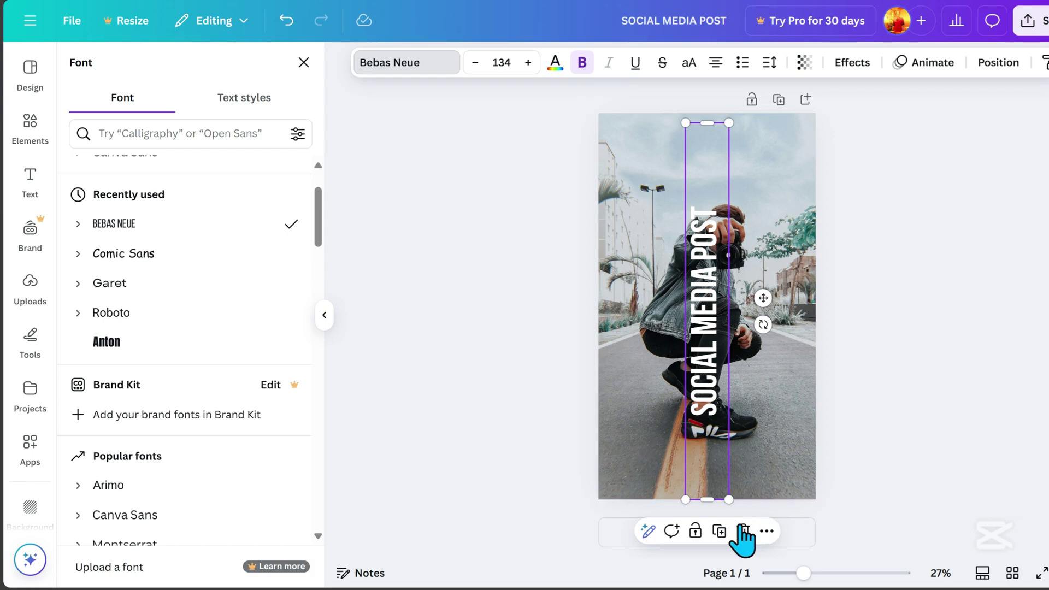
left_click_drag(707, 501, 741, 490)
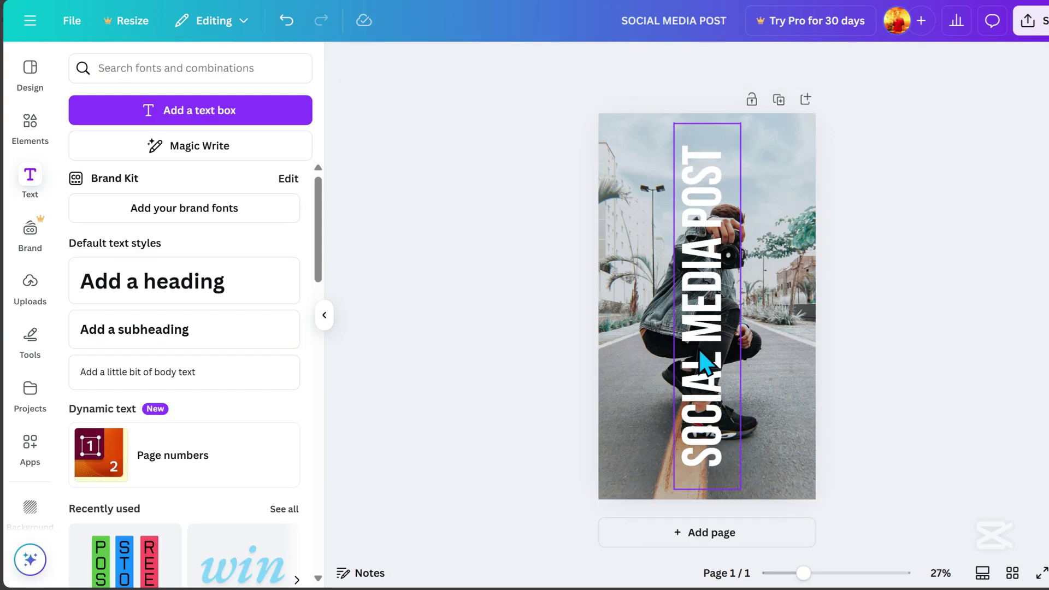
Step: Apply the Lift text effect to the vertical heading and increase the effect's intensity
left_click(855, 64)
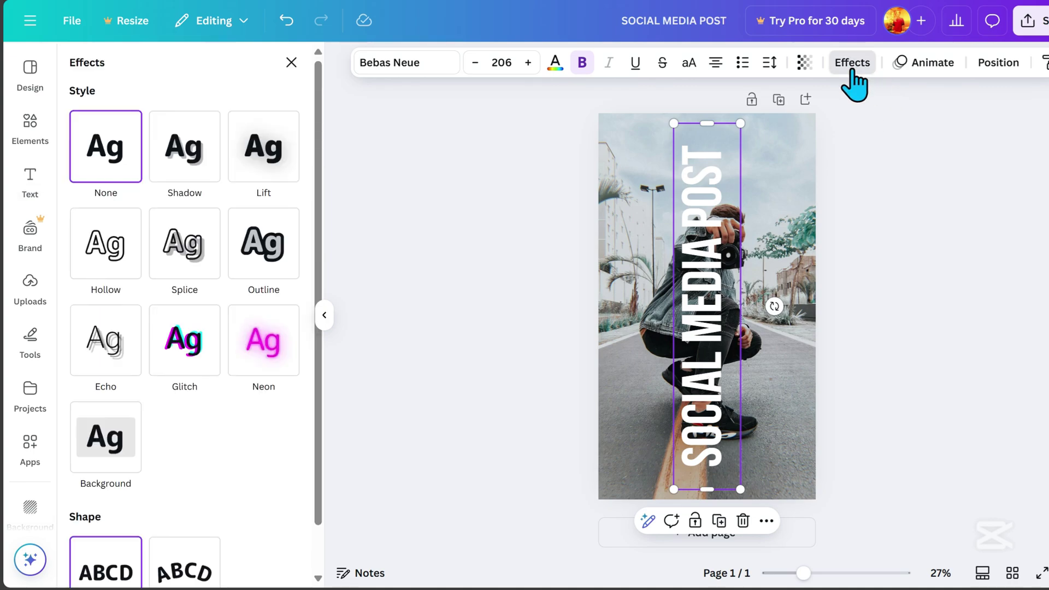
left_click(277, 176)
left_click_drag(137, 244, 218, 244)
Step: Add the uploaded subject cutout to the page and bring it to the front, above the heading
left_click(31, 183)
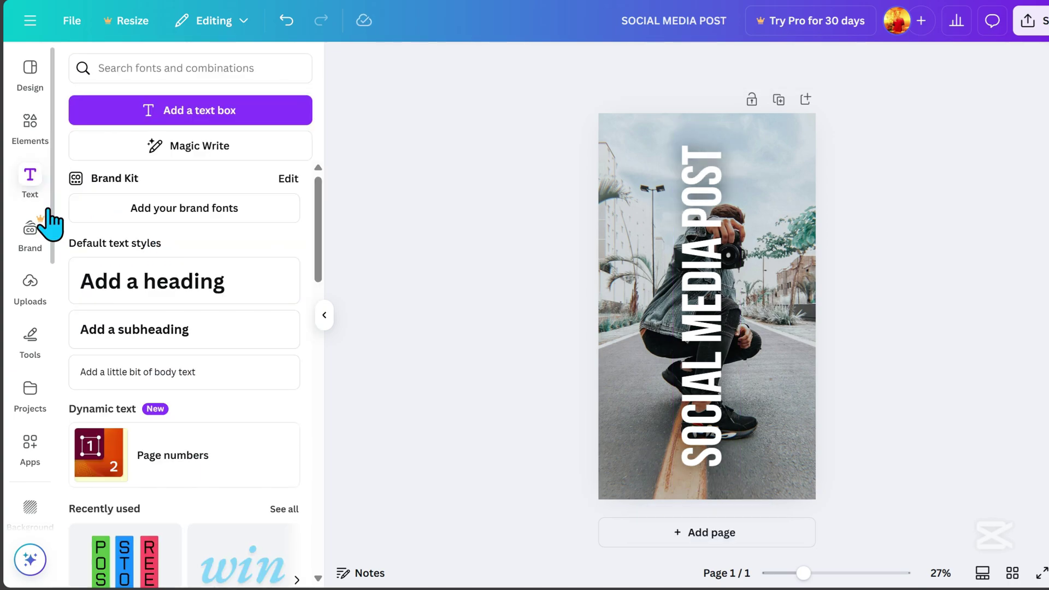
left_click(32, 291)
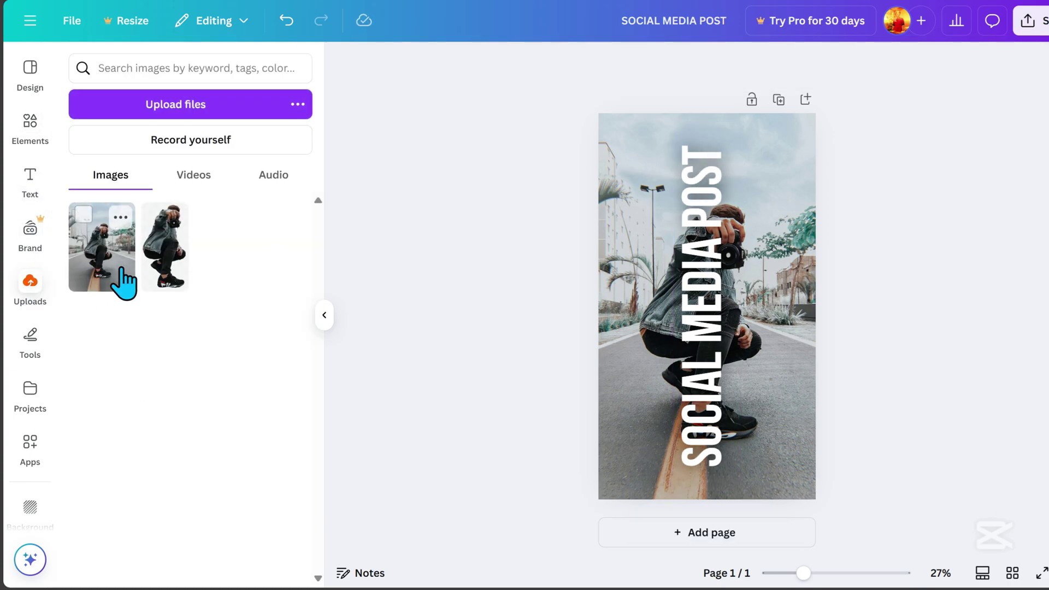
left_click(166, 256)
left_click_drag(749, 304, 816, 324)
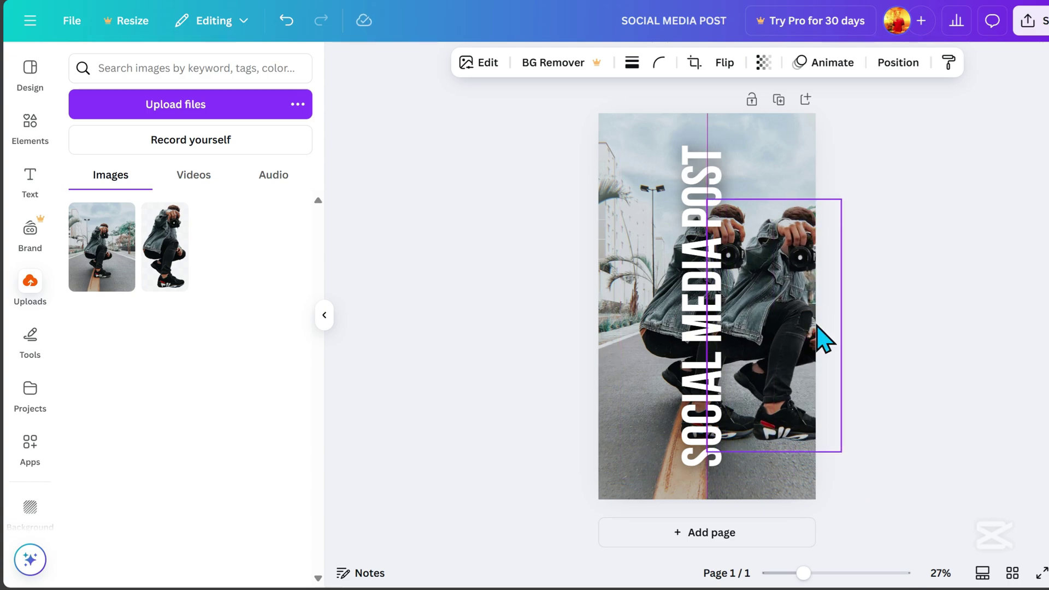
right_click(794, 328)
mouse_move(835, 273)
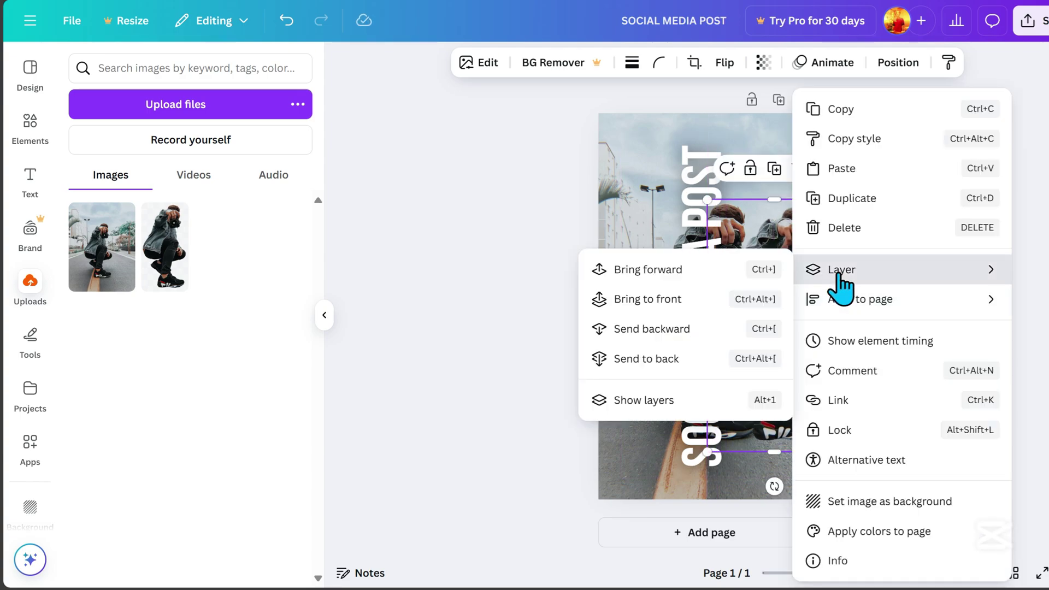
left_click(674, 299)
Step: Move the subject cutout over the heading at the middle of the page and enlarge it slightly
left_click_drag(786, 341, 721, 335)
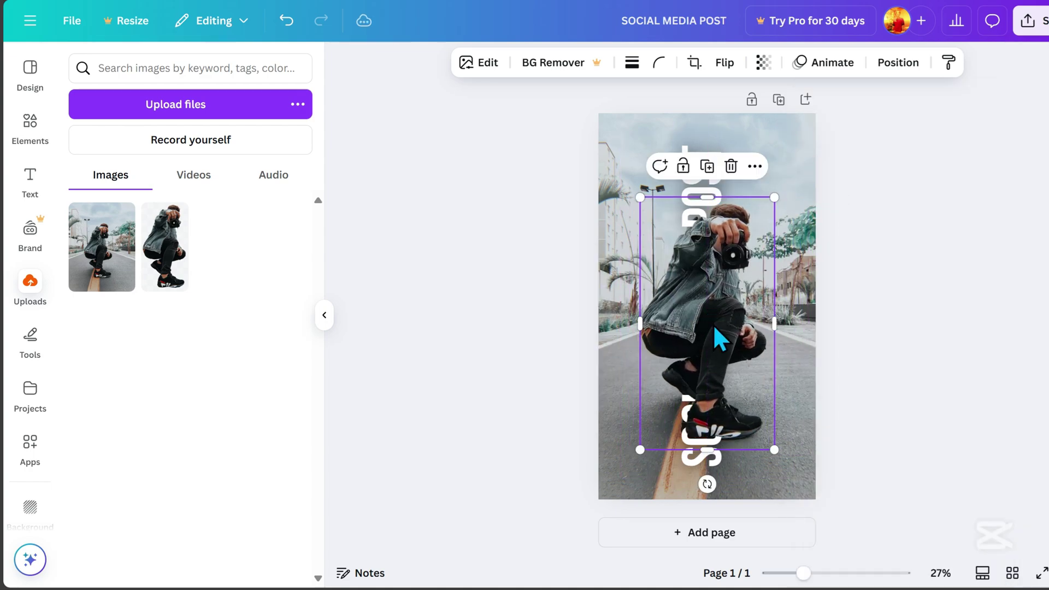
left_click_drag(773, 195, 800, 174)
left_click(845, 344)
left_click_drag(737, 319, 729, 327)
left_click(889, 320)
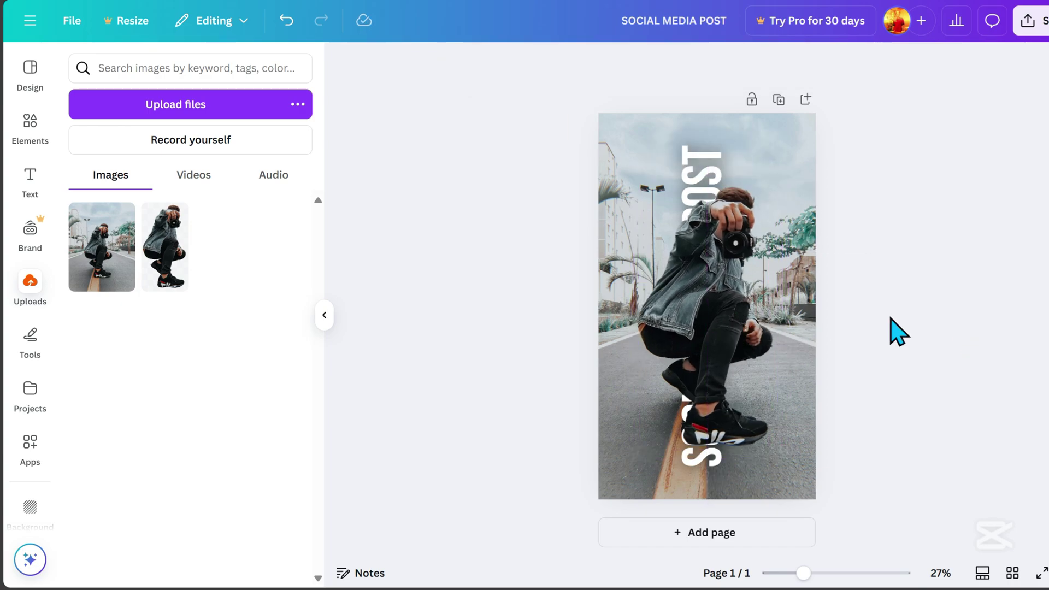
Step: Rotate the background street photo to about 17.8°, enlarge it to about 2047 × 2732 px and reposition it to cover the page
left_click(799, 129)
left_click_drag(897, 307, 881, 359)
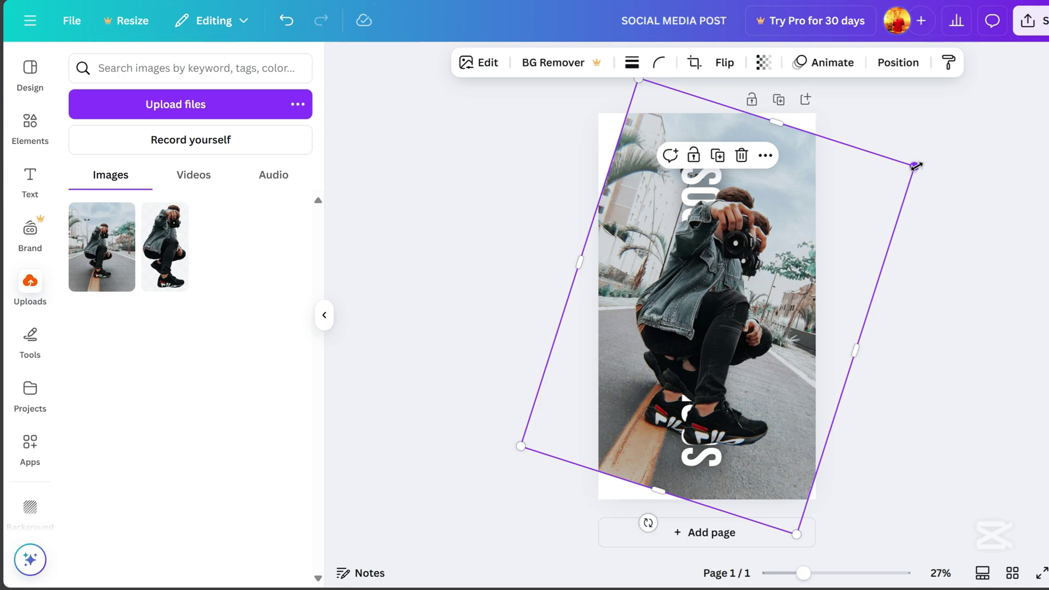
left_click_drag(915, 165, 994, 106)
left_click_drag(807, 277, 740, 312)
left_click_drag(941, 148, 1029, 90)
left_click_drag(803, 299, 787, 289)
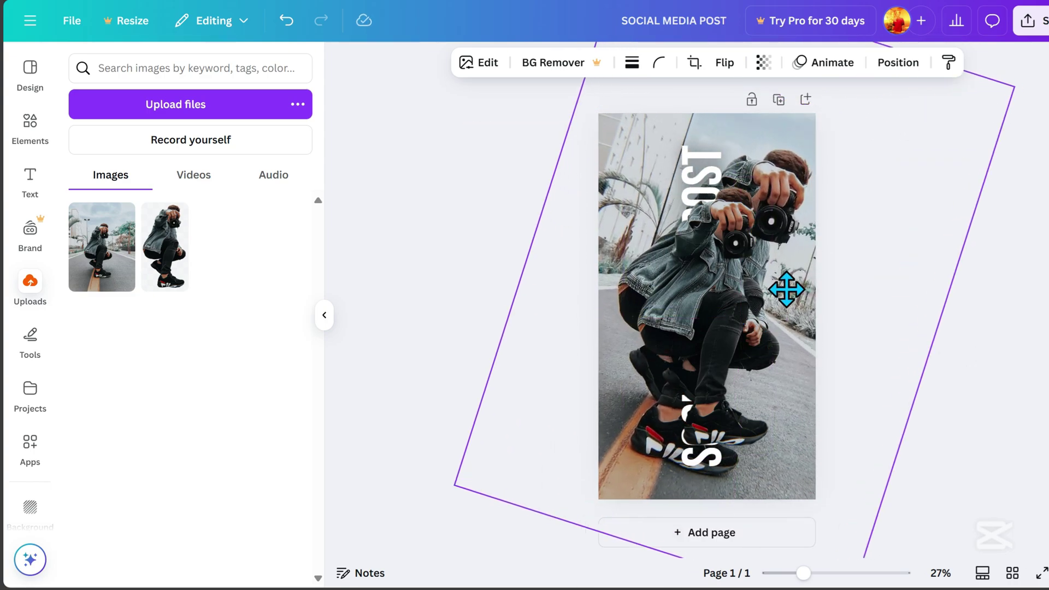
Step: Set the background street photo's transparency to 50
left_click(763, 64)
left_click_drag(798, 131, 751, 154)
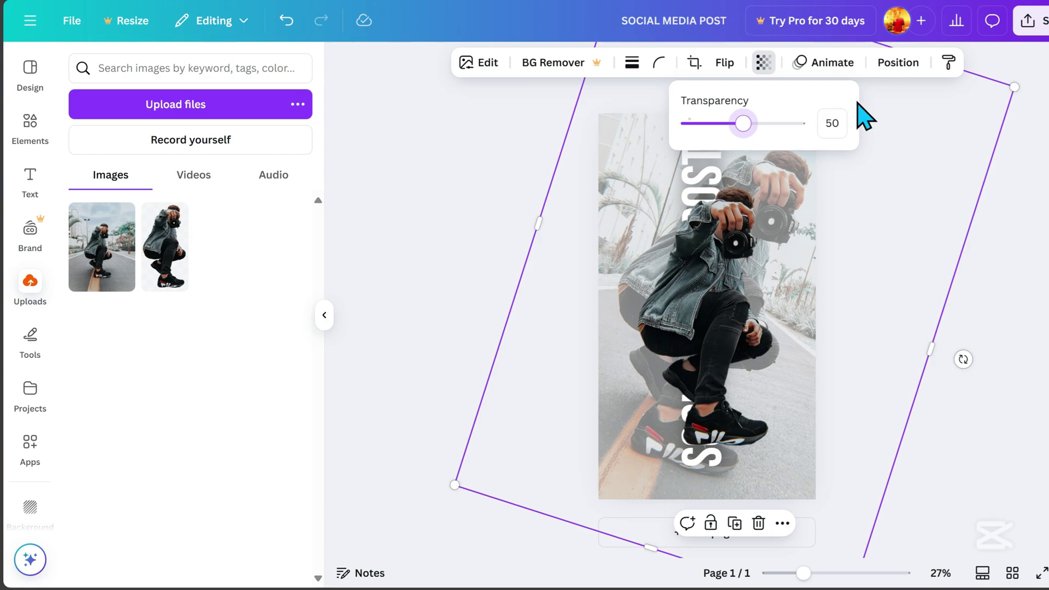
left_click(1027, 303)
Step: Select the page background layer and change its colour to dark grey #2F2F2F
left_click(897, 63)
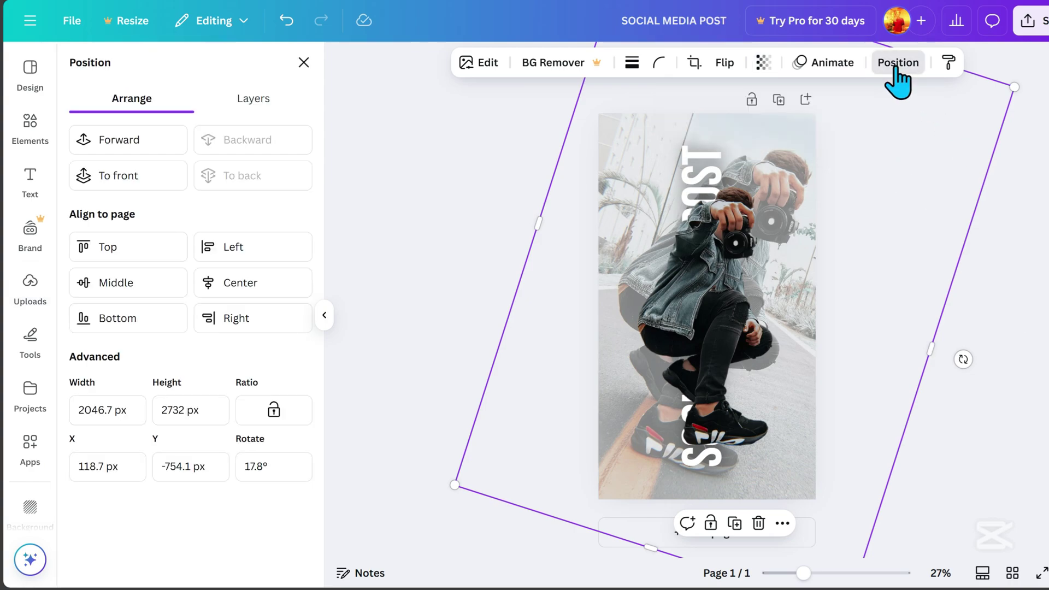
left_click(243, 104)
left_click(206, 344)
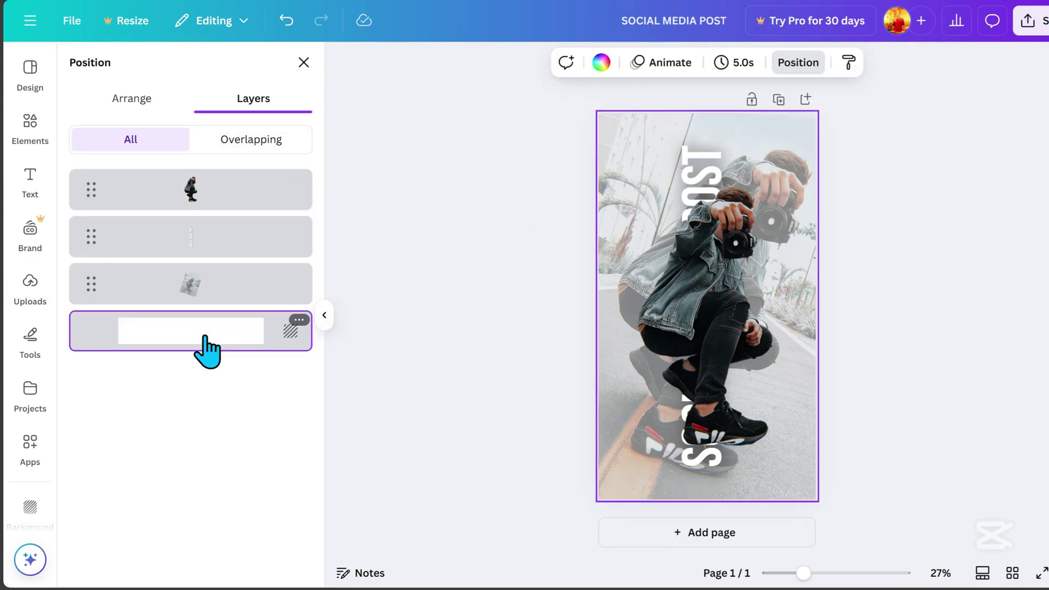
left_click(601, 62)
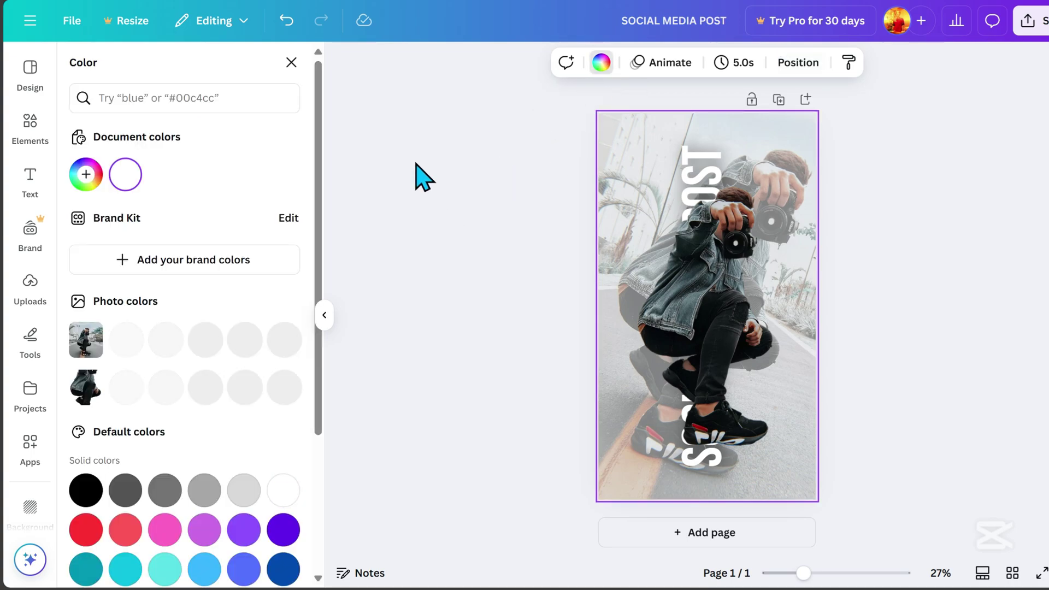
left_click(86, 175)
left_click_drag(85, 295, 48, 310)
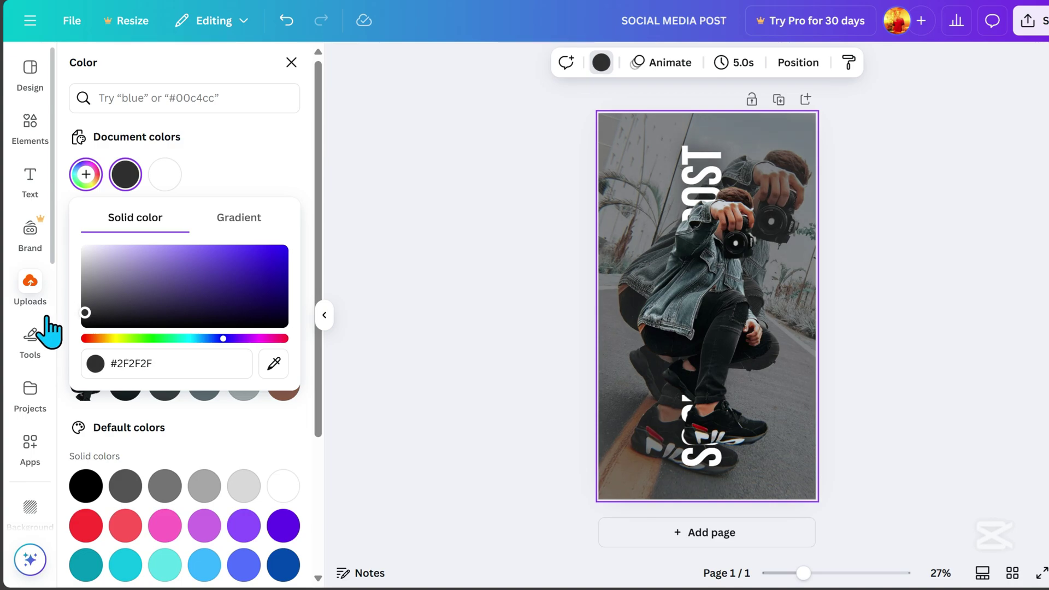
Step: Adjust the subject cutout's position so it lines up with the vertical heading at the middle of the page
left_click(727, 346)
left_click_drag(726, 343, 712, 322)
left_click(890, 254)
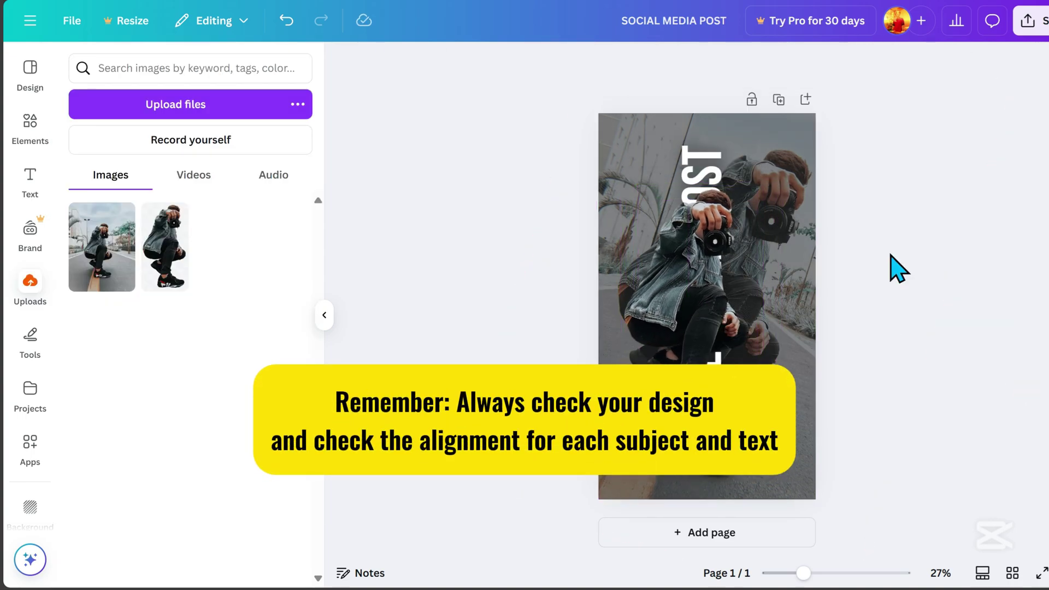
left_click(700, 164)
left_click_drag(700, 164, 700, 164)
left_click(922, 310)
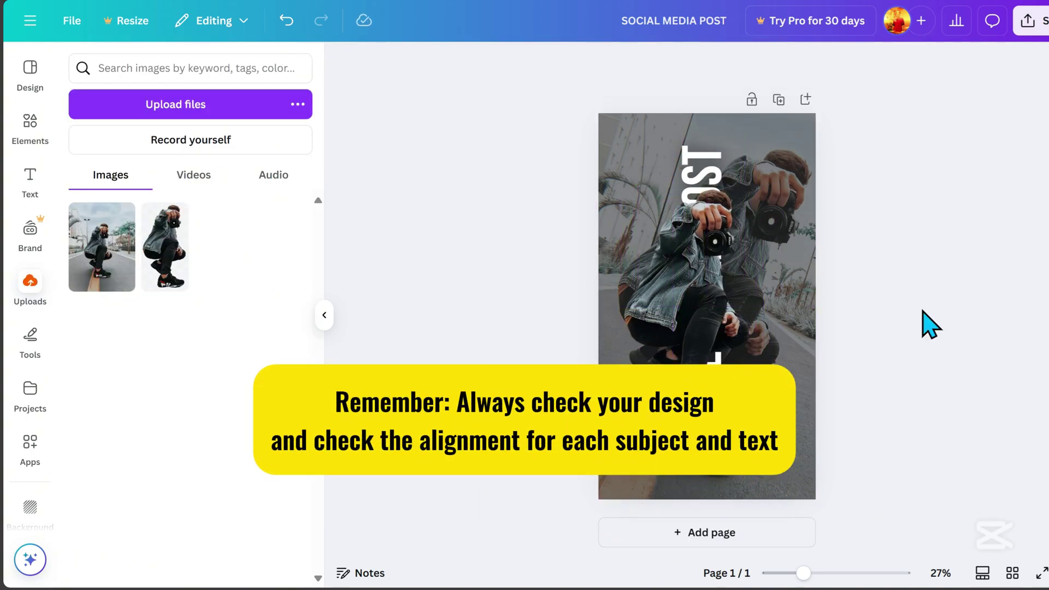
mouse_move(710, 330)
left_mouse_down()
mouse_move(713, 320)
mouse_move(729, 328)
left_mouse_up()
left_click(907, 369)
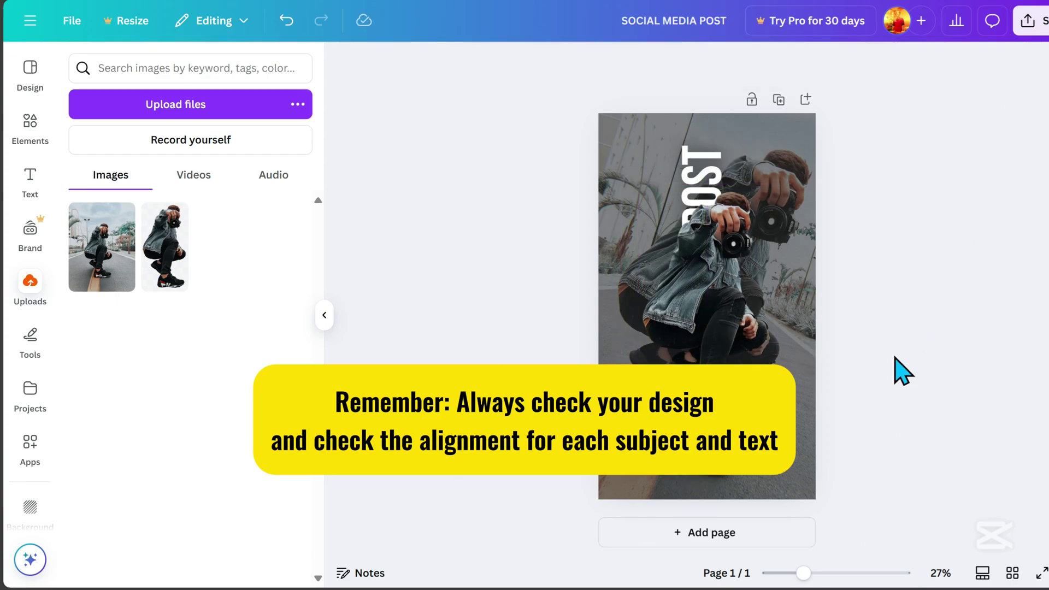
Step: Search the elements for "FRAME", limit the results to frames and insert the plain square frame
scroll(894, 358, "up", 1)
left_click(729, 323)
left_click(27, 120)
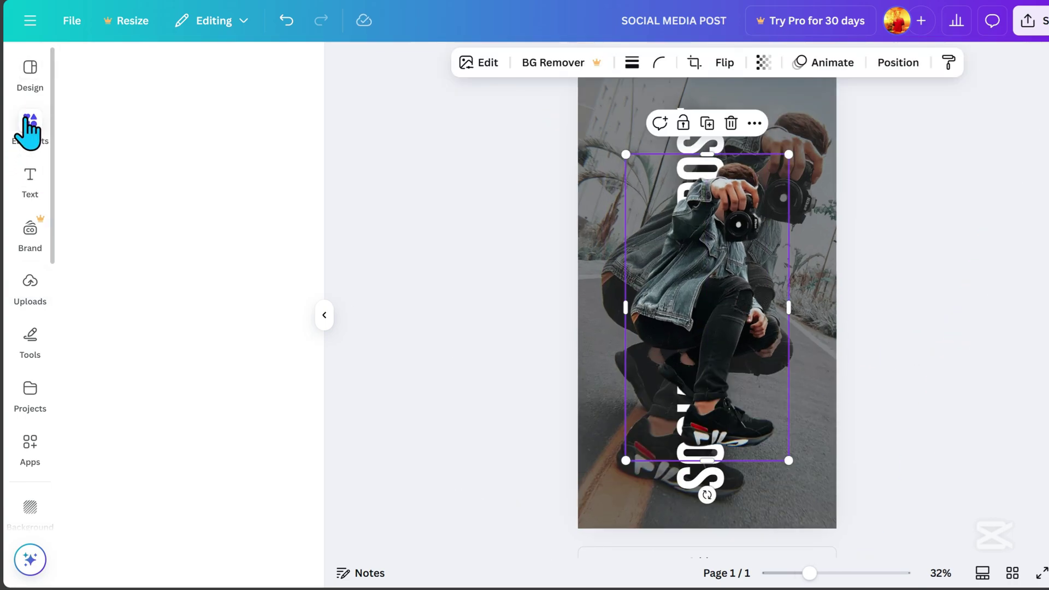
left_click(130, 69)
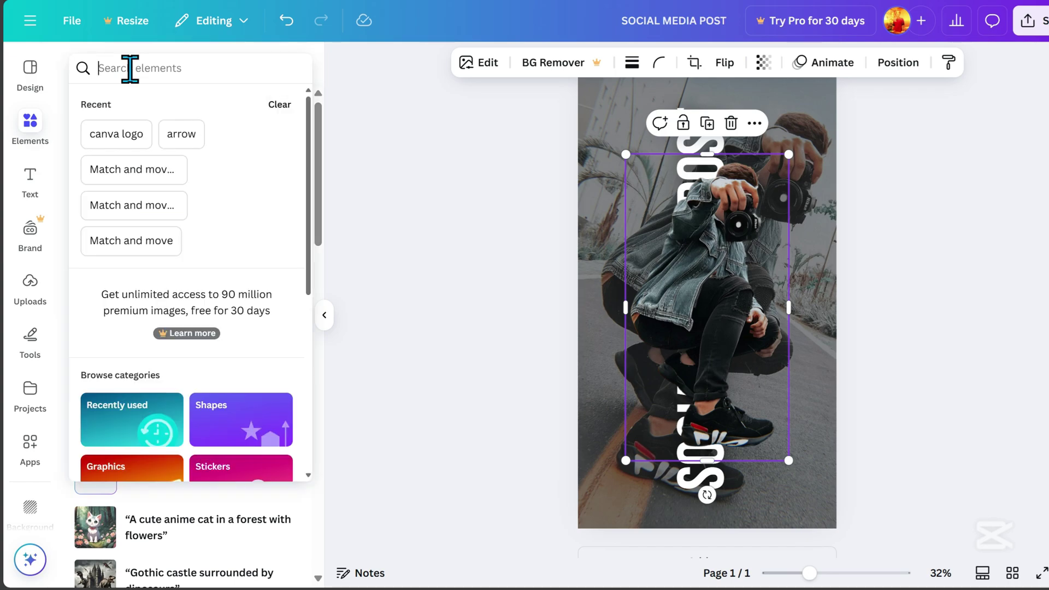
type("FRAM")
key("Return")
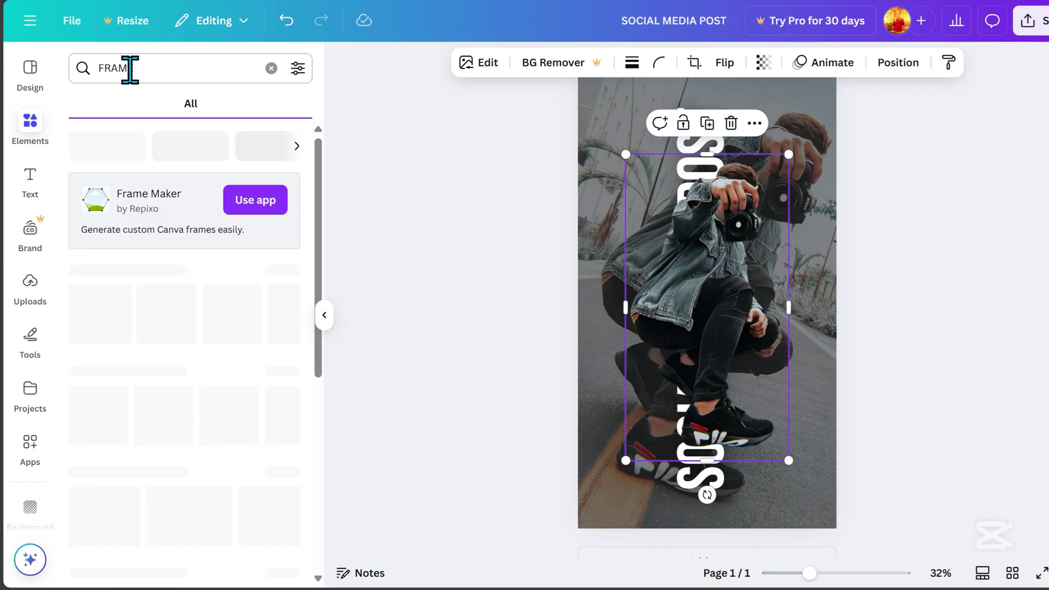
type("E")
left_click(118, 103)
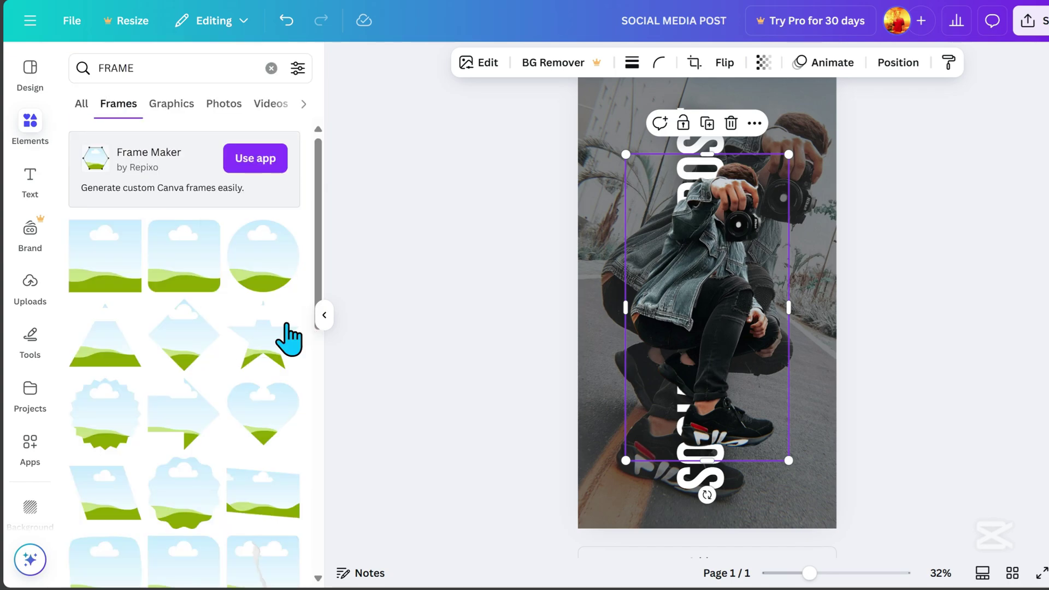
left_click(115, 280)
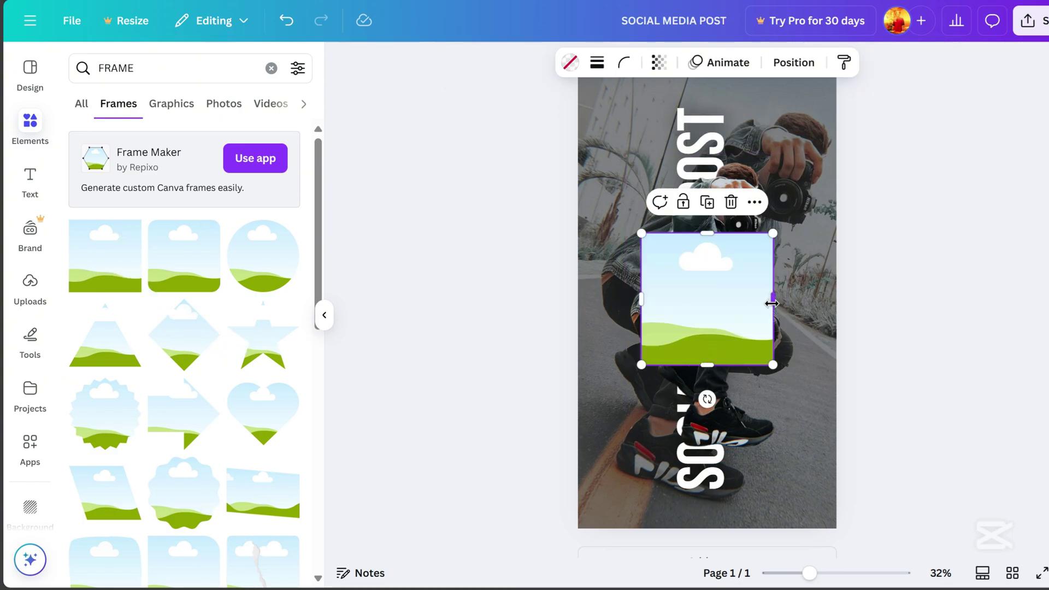
Step: Narrow the square frame into a tall rectangle, enlarge it and place it along the page's left side
left_click_drag(771, 303, 701, 305)
left_click_drag(641, 233, 608, 202)
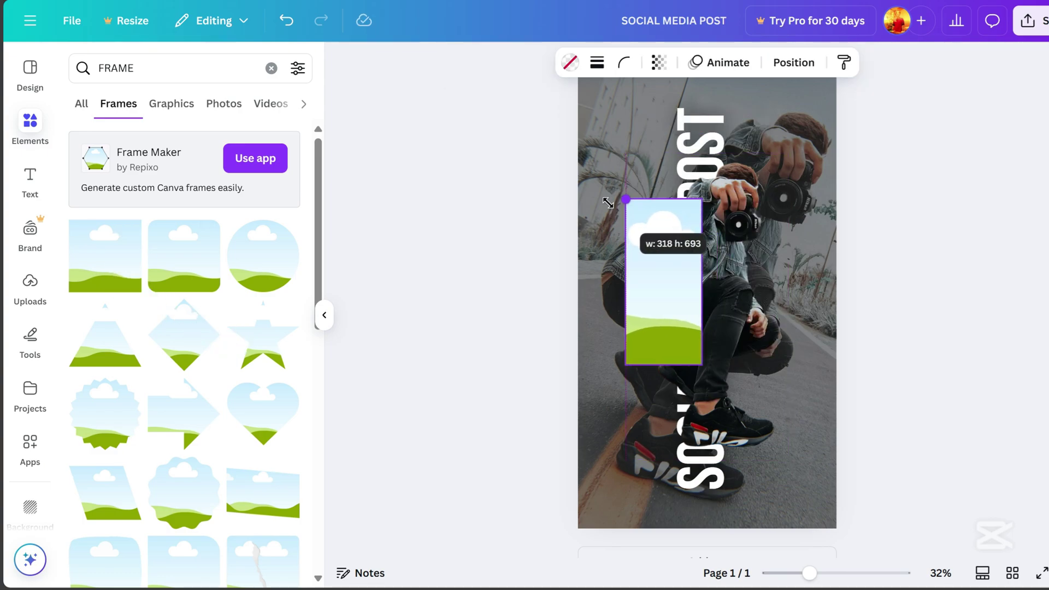
left_click_drag(672, 323, 655, 323)
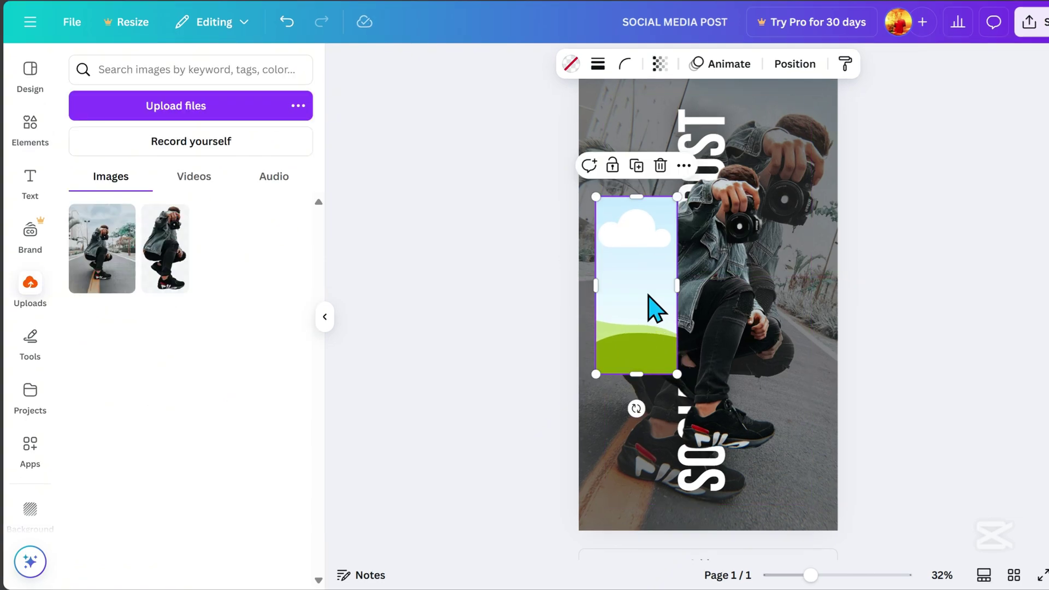
Step: Duplicate the tall frame and place the copy at the lower right of the page
left_click(638, 167)
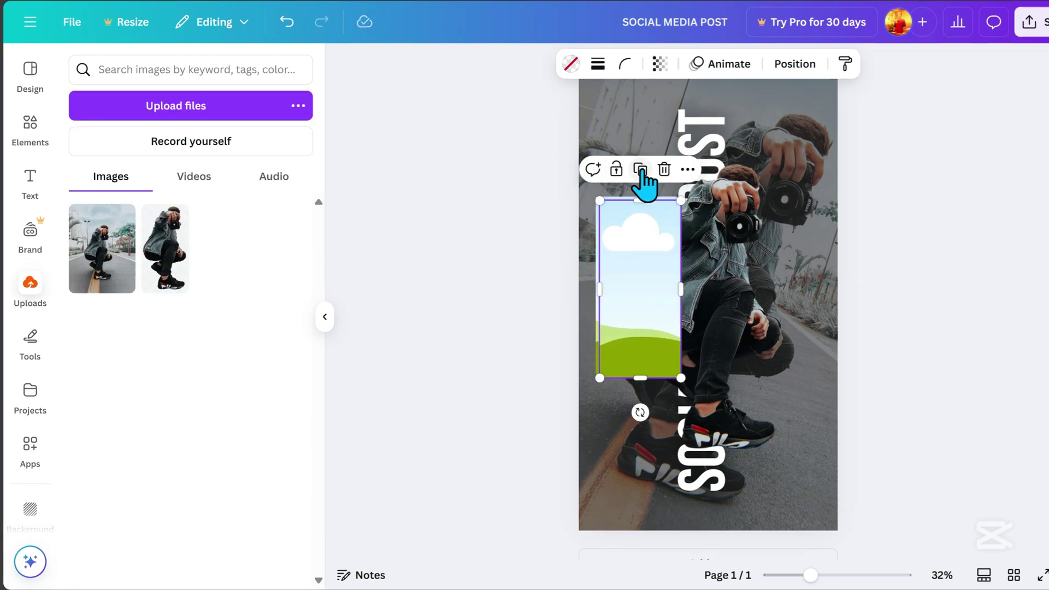
left_click_drag(637, 273, 779, 371)
left_click(989, 376)
Step: Fill the left frame with the uploaded street photo, then enlarge and shift the photo inside it to match the subject cutout
left_click_drag(90, 270, 664, 326)
double_click(659, 300)
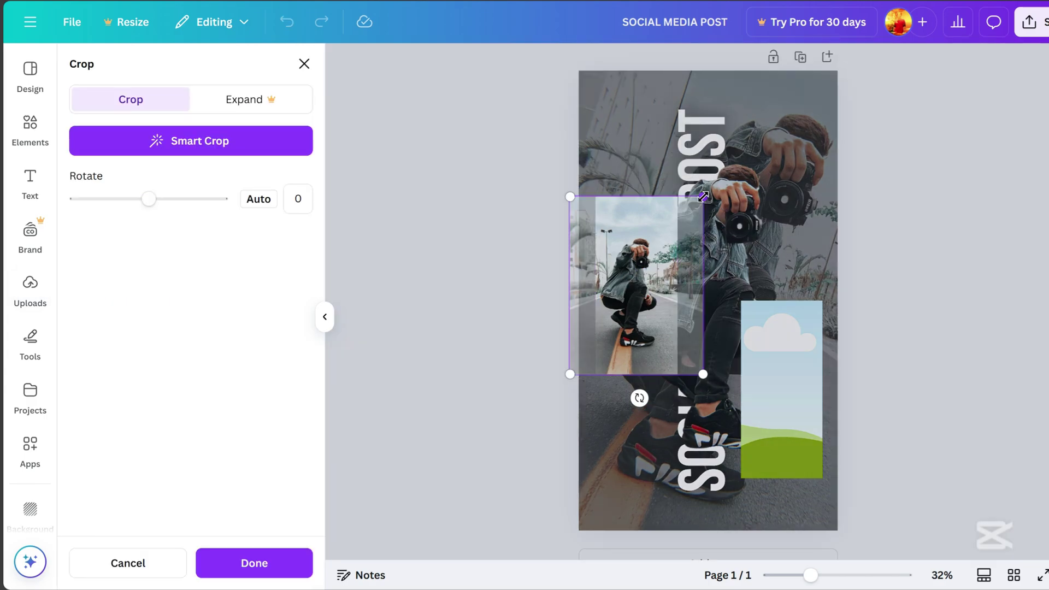
left_click_drag(703, 196, 1018, 72)
left_click_drag(806, 208, 862, 233)
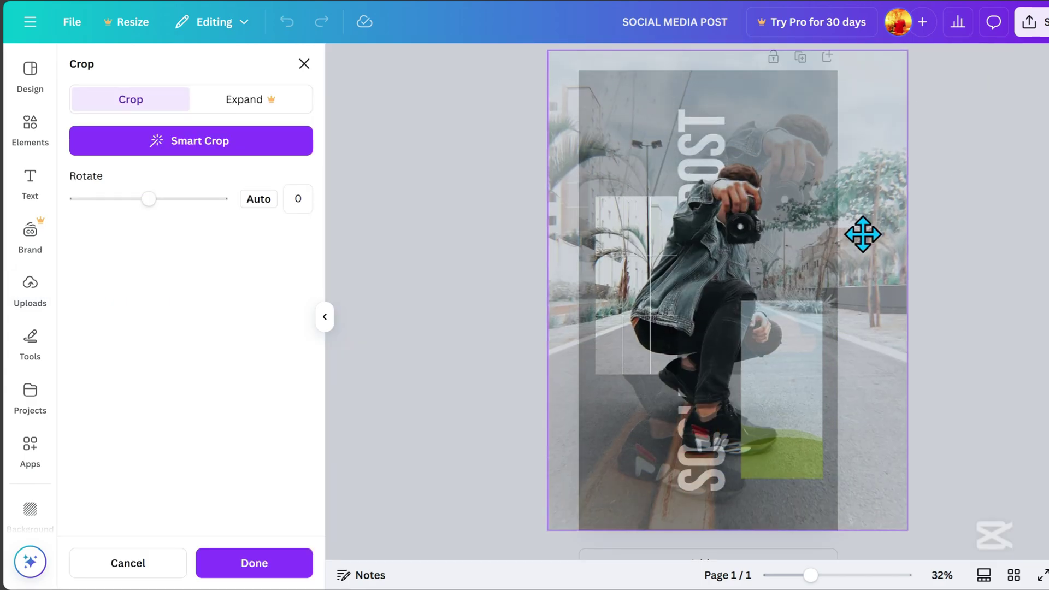
left_click(992, 300)
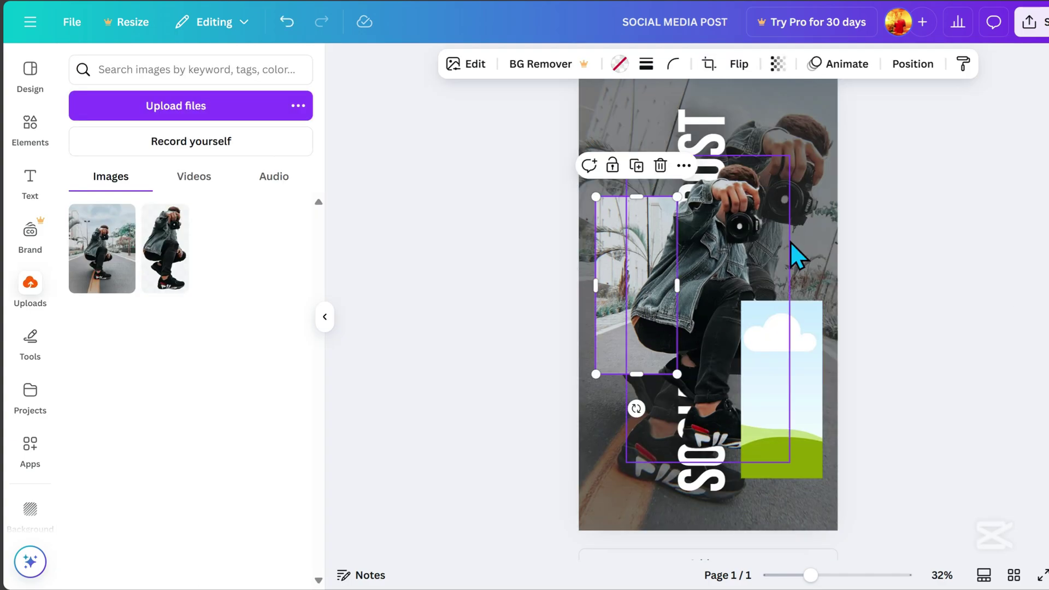
left_click(913, 344)
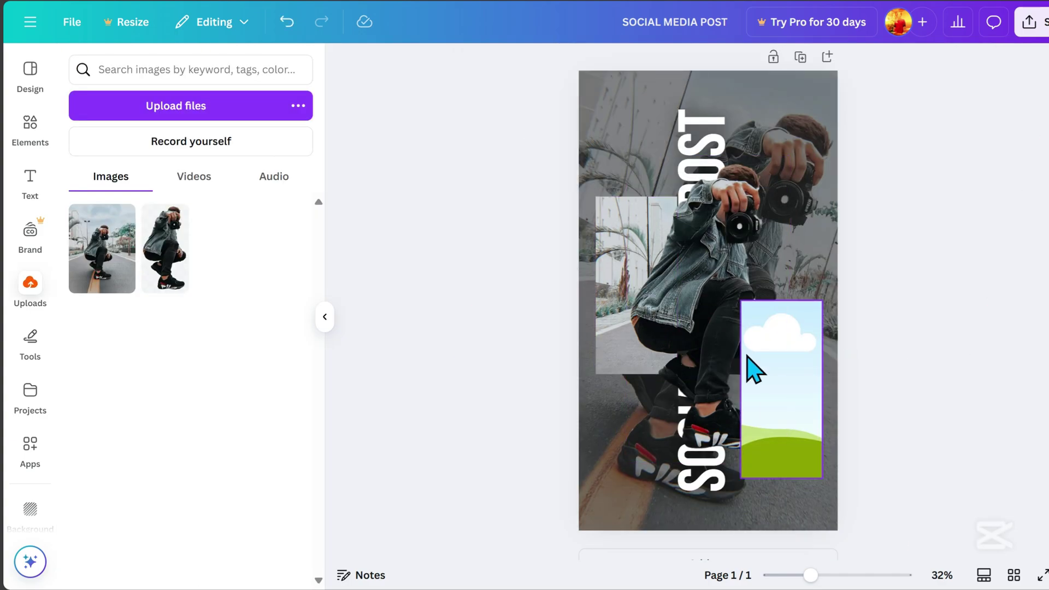
Step: Fill the lower-right frame with the uploaded street photo, then scale and shift the photo inside it to match the subject cutout
left_click(121, 290)
left_click_drag(712, 322, 789, 389)
double_click(791, 374)
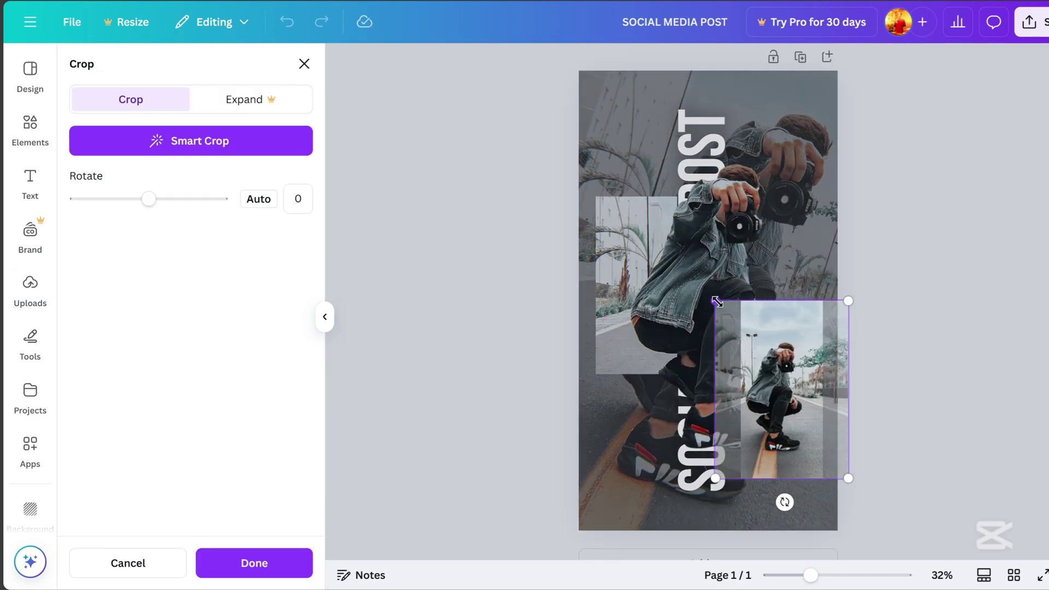
left_click_drag(715, 301, 741, 316)
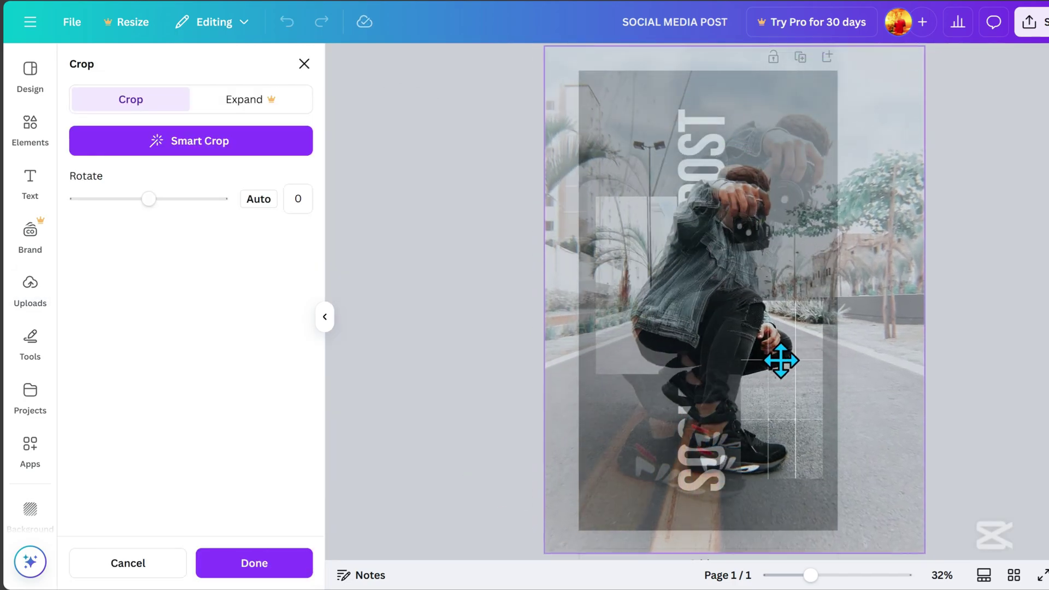
left_click_drag(781, 361, 783, 363)
left_click_drag(924, 554, 900, 522)
left_click_drag(786, 474, 796, 475)
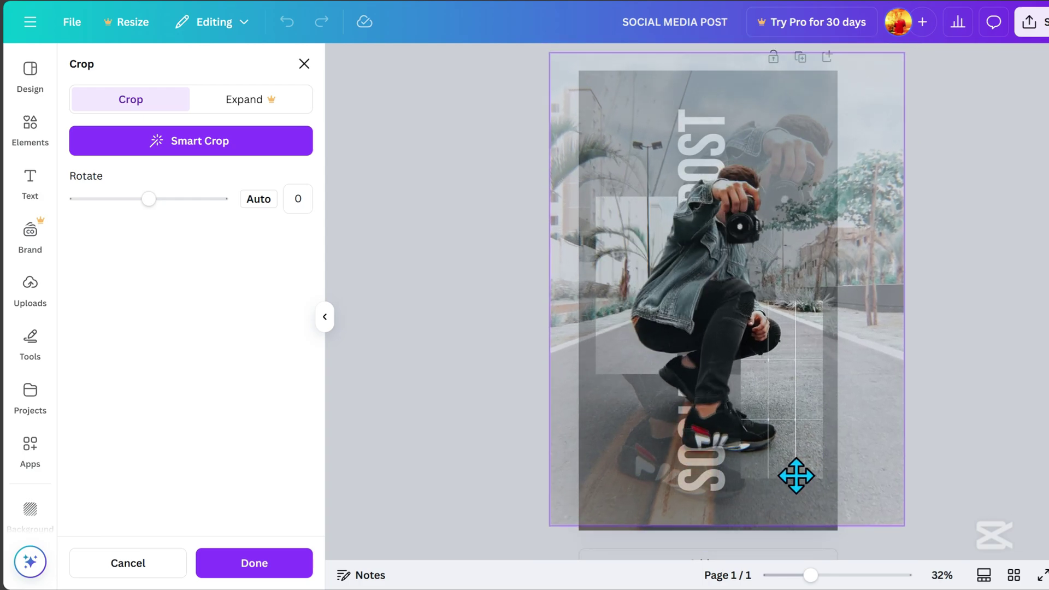
left_click(991, 262)
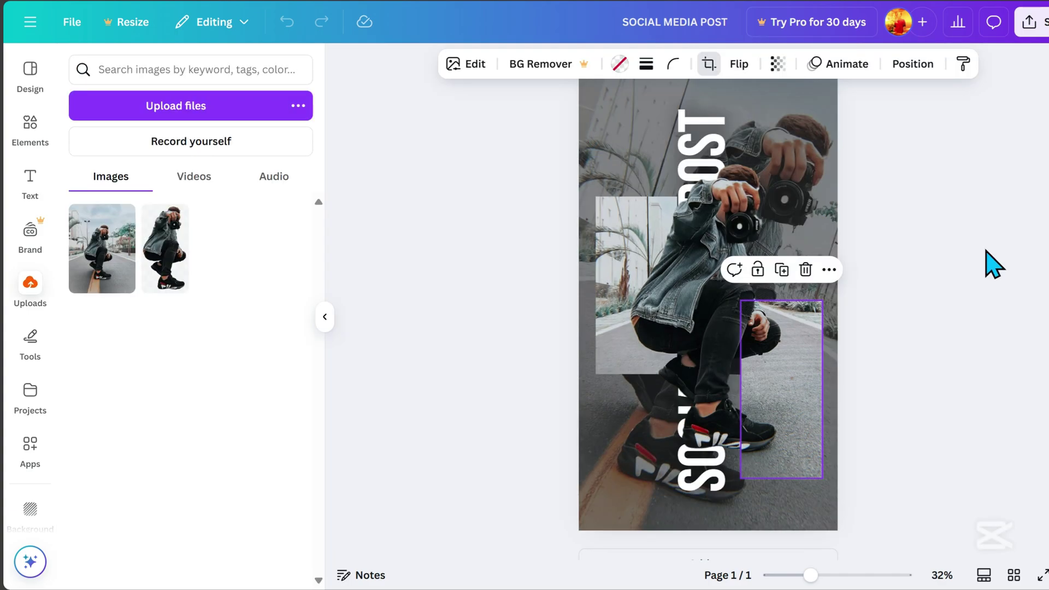
left_click(983, 345)
Step: Add a solid border to the left frame and increase its border weight
left_click(627, 245)
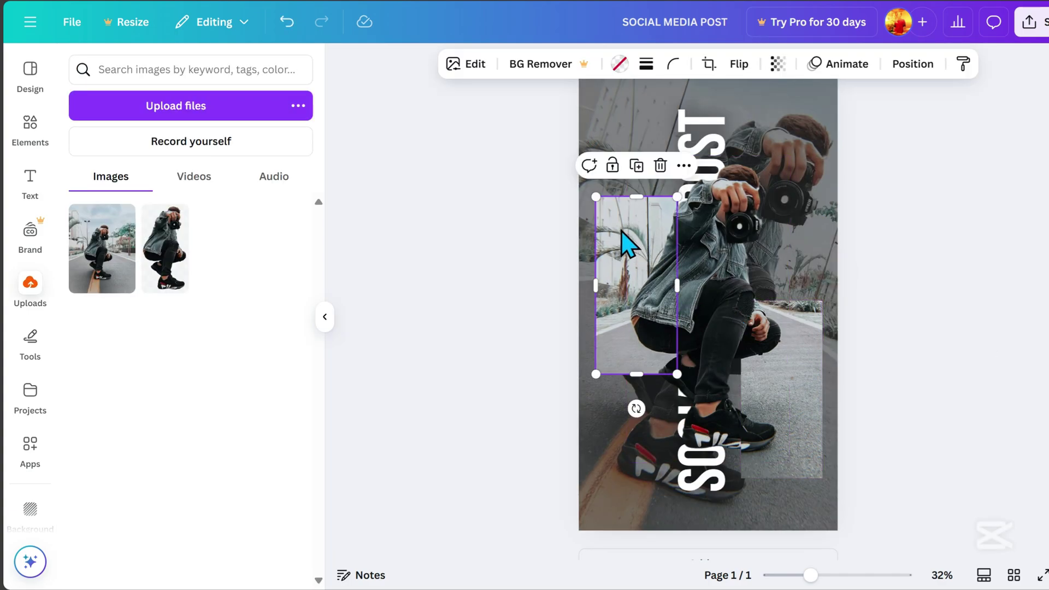
left_click(645, 68)
left_click(604, 108)
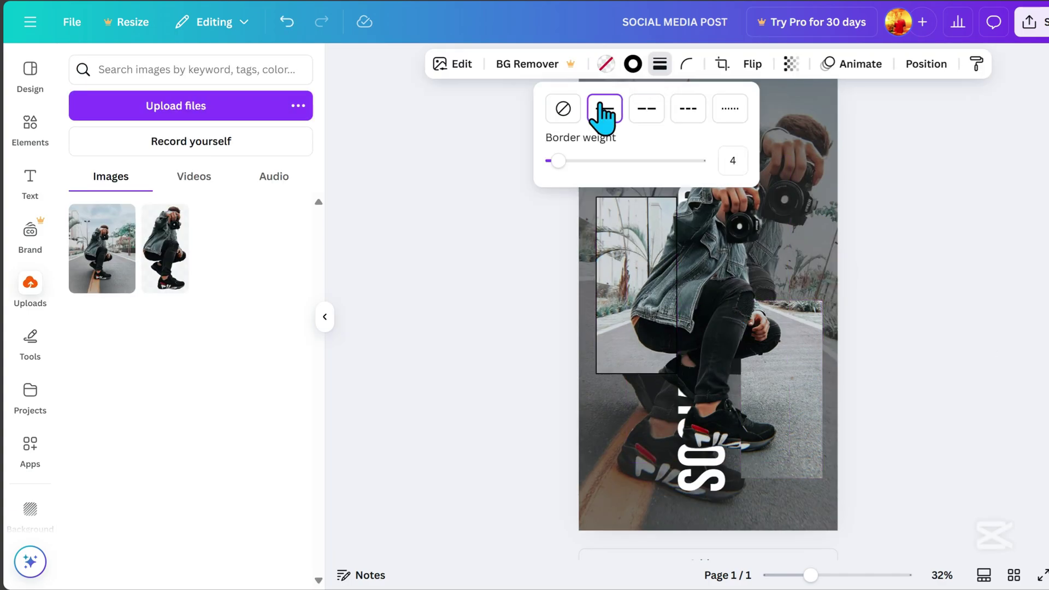
left_click_drag(570, 160, 593, 161)
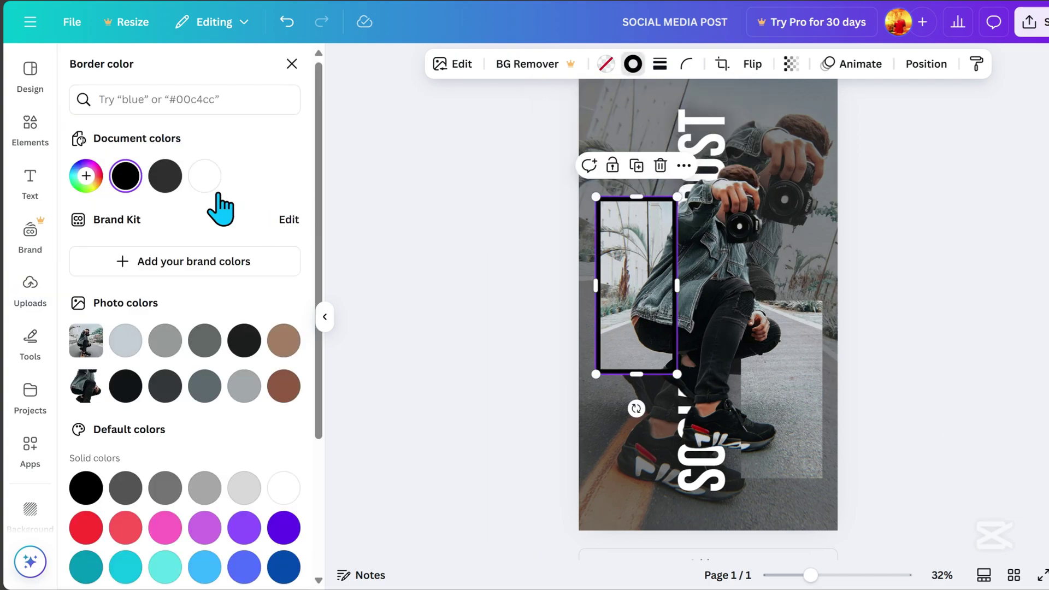
Step: Colour the left frame's border white
left_click(210, 188)
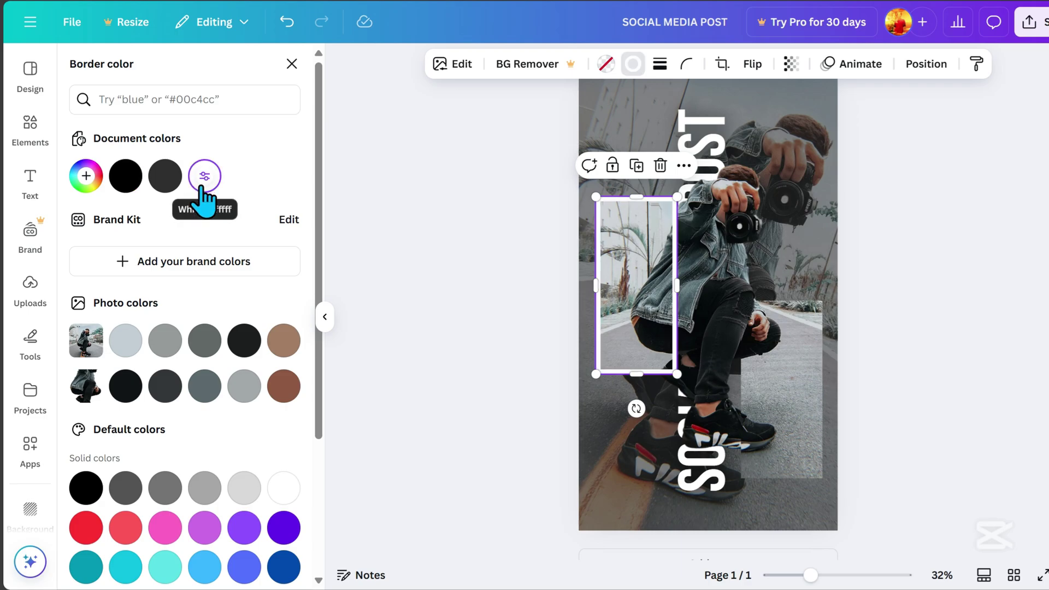
left_click(940, 429)
Step: Give the lower-right frame a solid white border with a border weight of 20
left_click(806, 431)
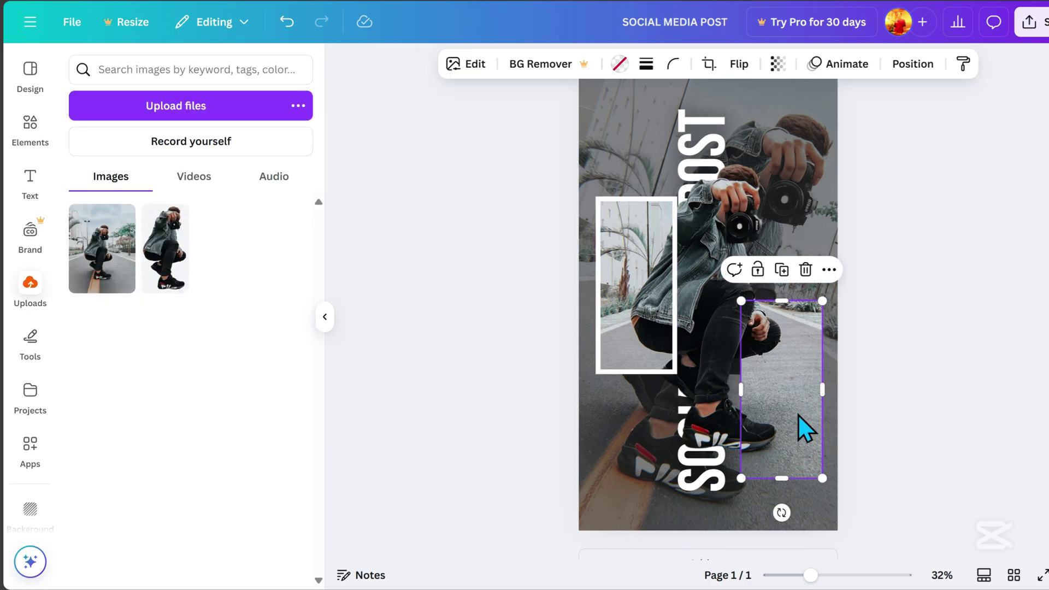
left_click(645, 66)
left_click(732, 160)
type("2")
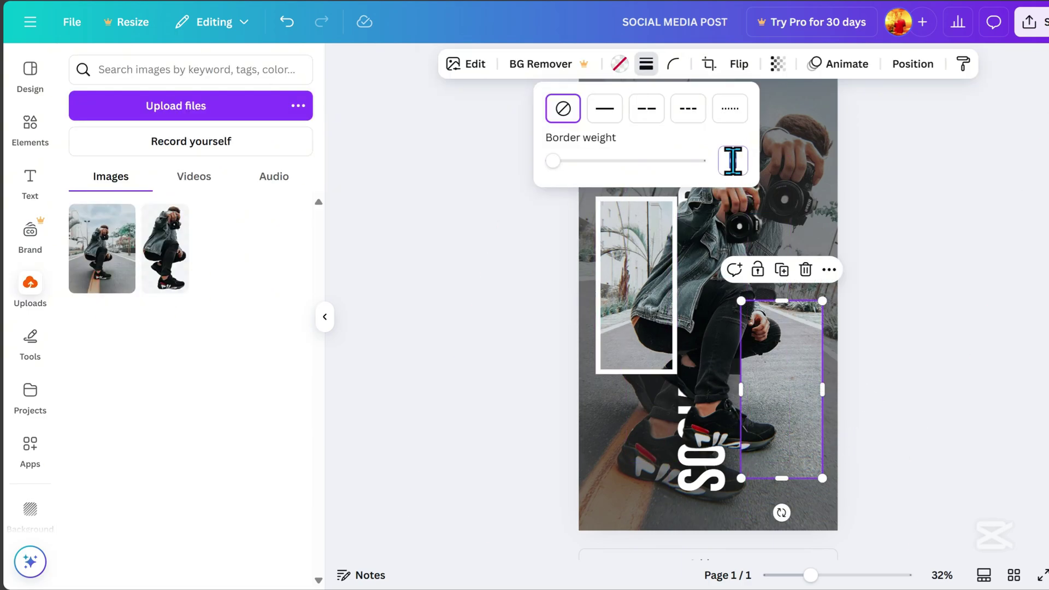
type("0")
left_click(607, 117)
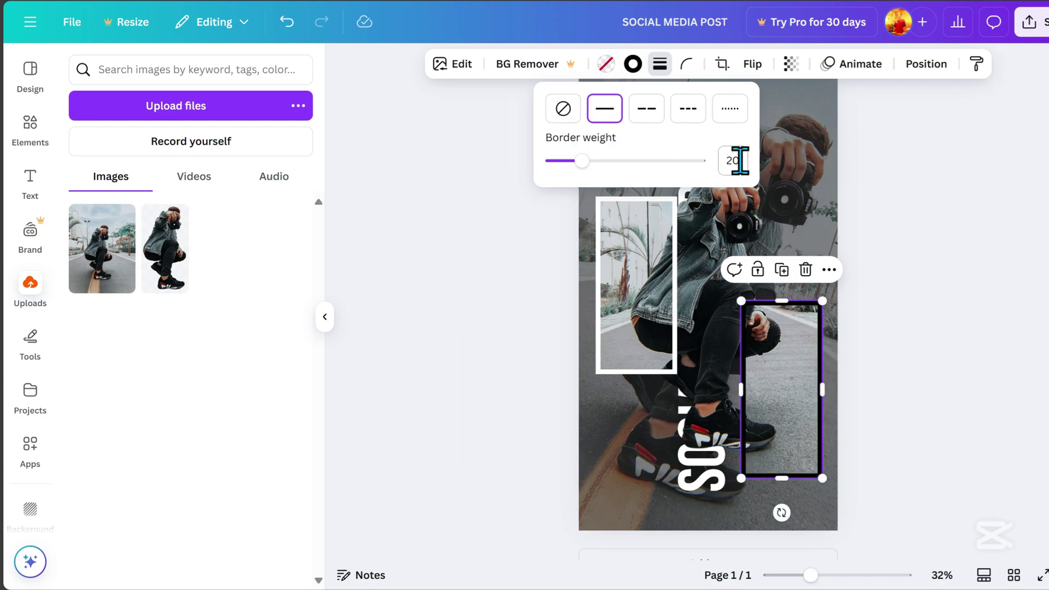
left_click(632, 64)
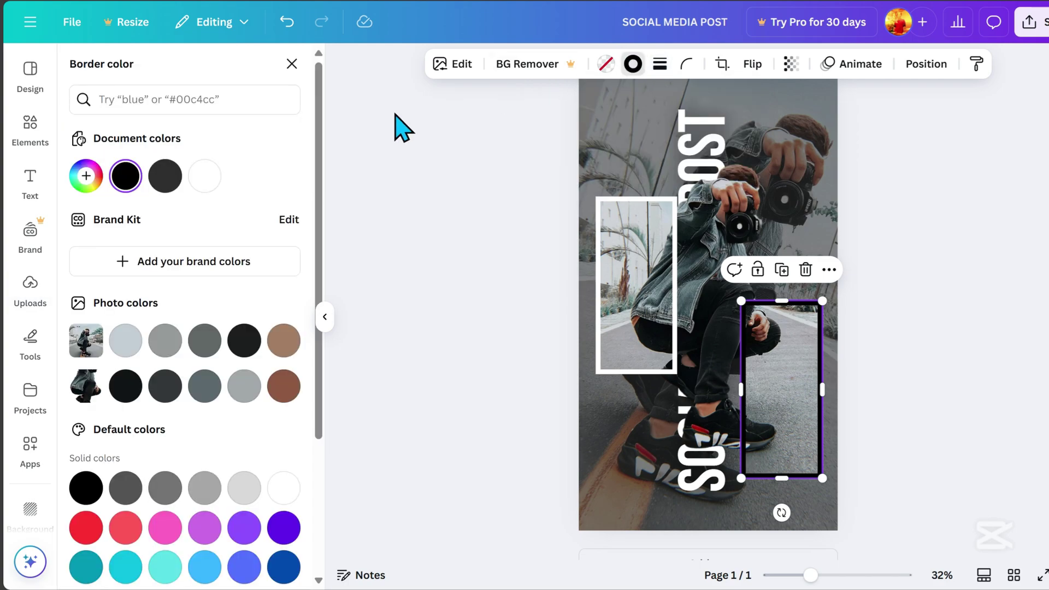
left_click(203, 177)
left_click(918, 362)
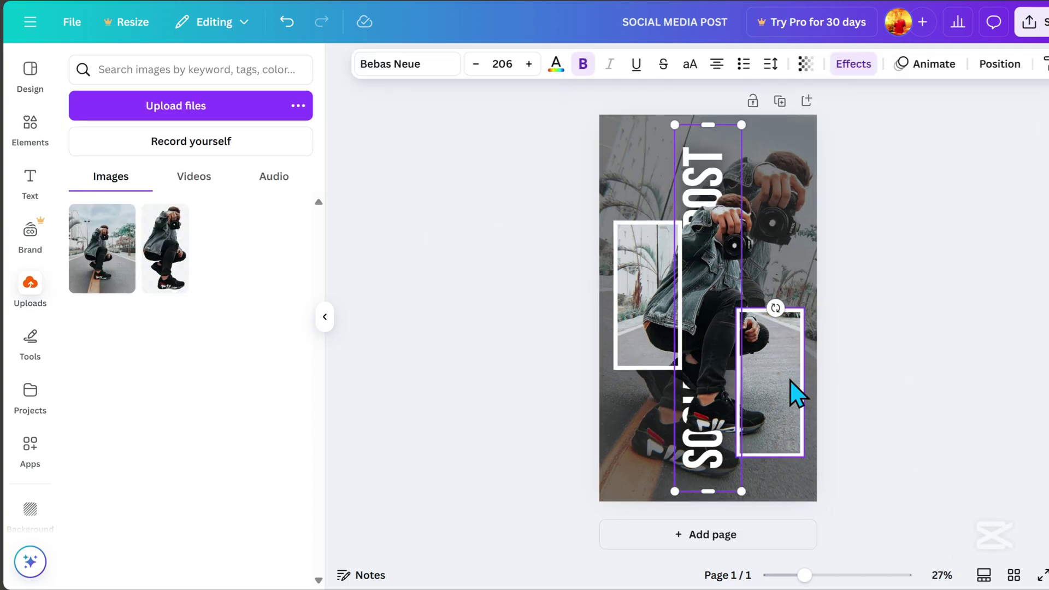
Step: Enlarge the vertical heading to font size 244 and place a duplicate exactly over it, in front of the cutout
left_click_drag(743, 492, 714, 454)
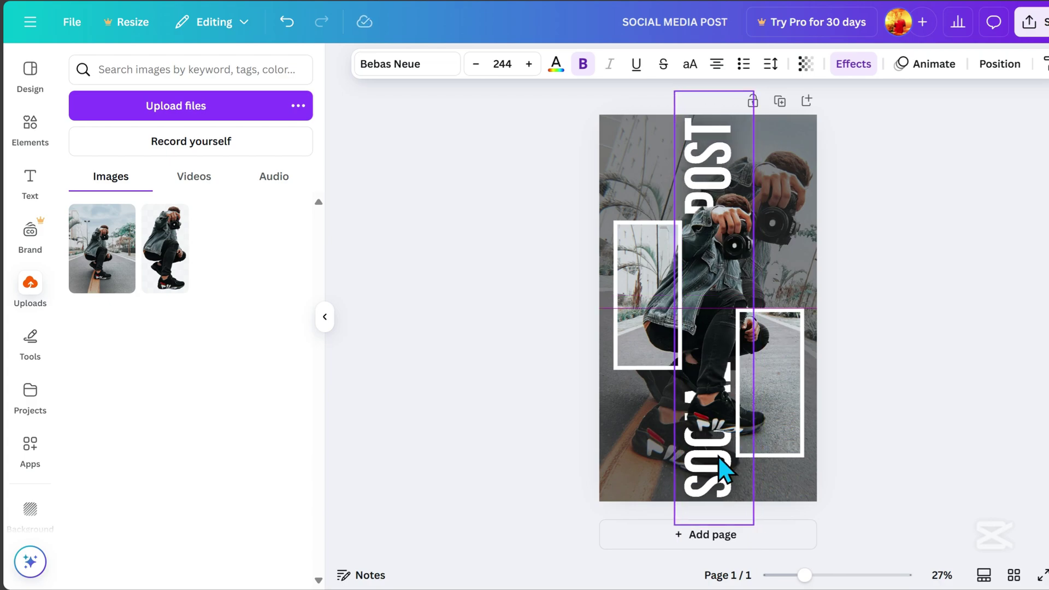
left_click(949, 467)
left_click(707, 492)
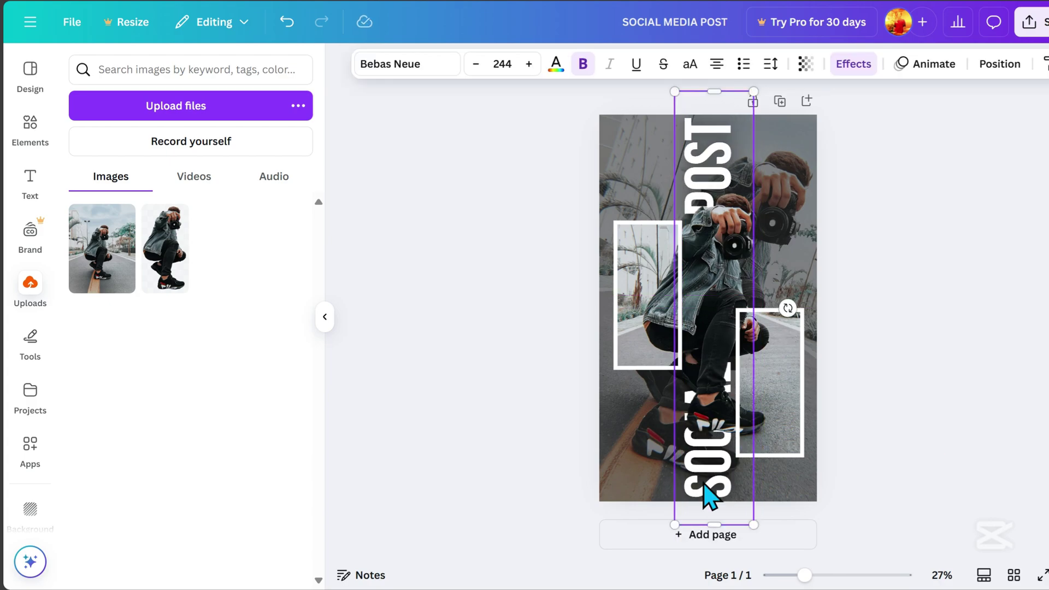
right_click(706, 488)
left_click(767, 261)
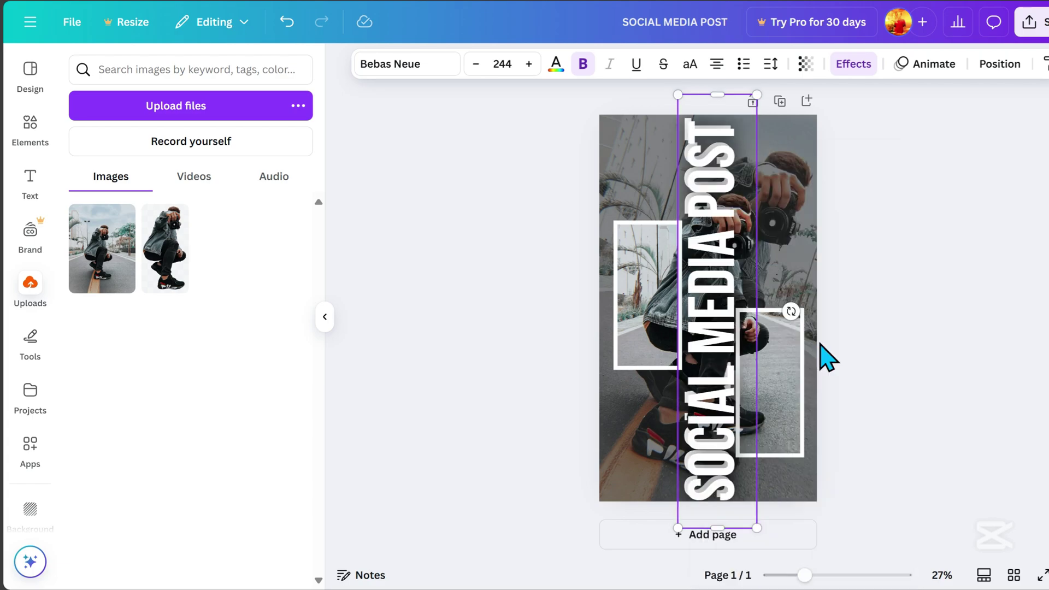
left_click_drag(720, 484, 716, 481)
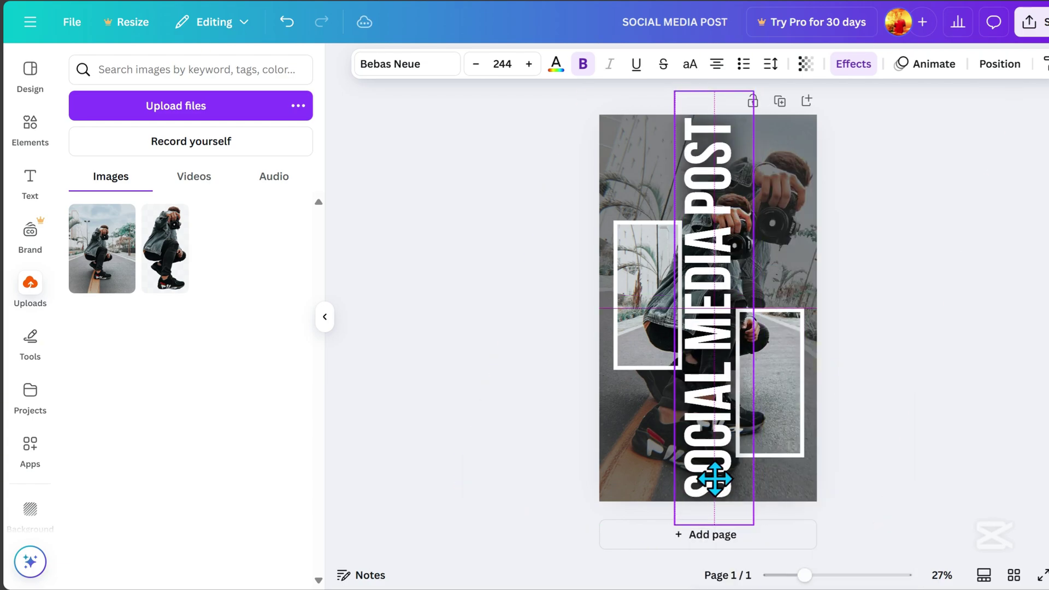
Step: Apply the Hollow text effect with thickness 1 to the front copy of the heading
left_click(853, 65)
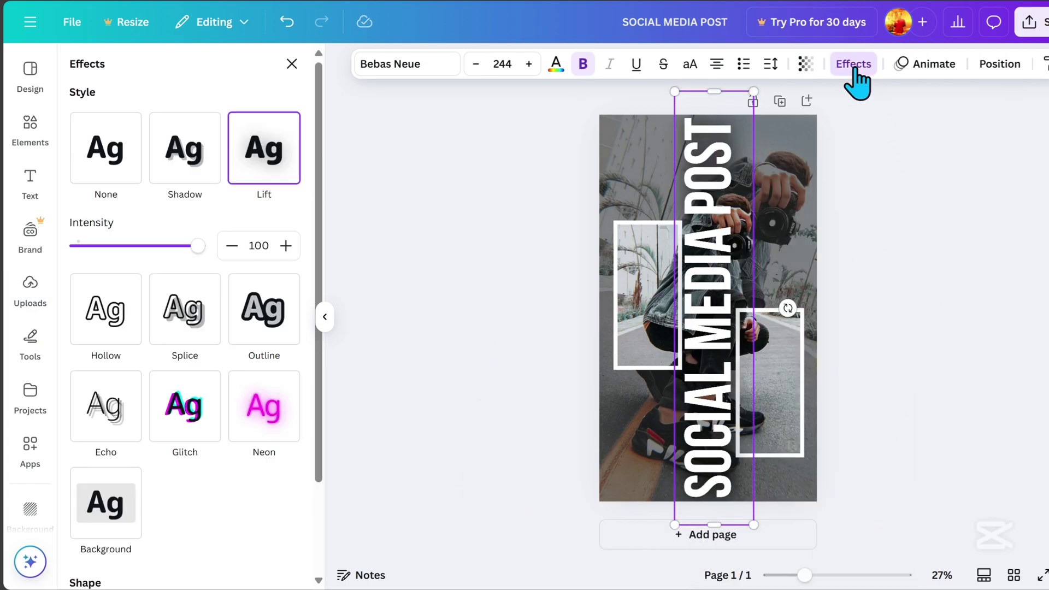
left_click(99, 327)
left_click_drag(136, 343, 75, 343)
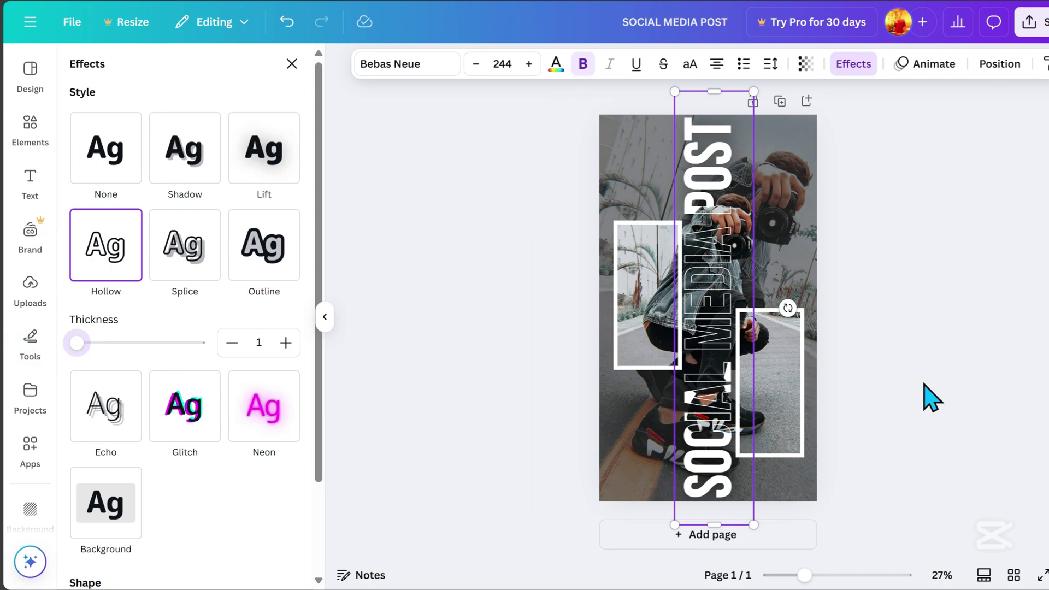
left_click(932, 398)
Step: Fade the tilted background street photo further by lowering its transparency value below 50
left_click(792, 183)
left_click(764, 64)
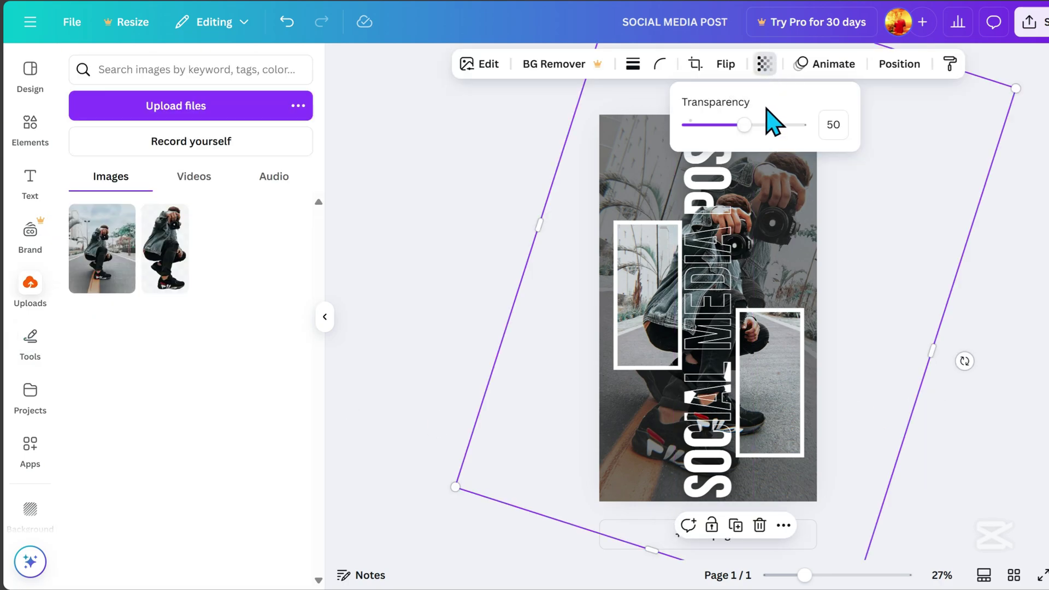
left_click_drag(744, 125, 731, 145)
left_click(1030, 351)
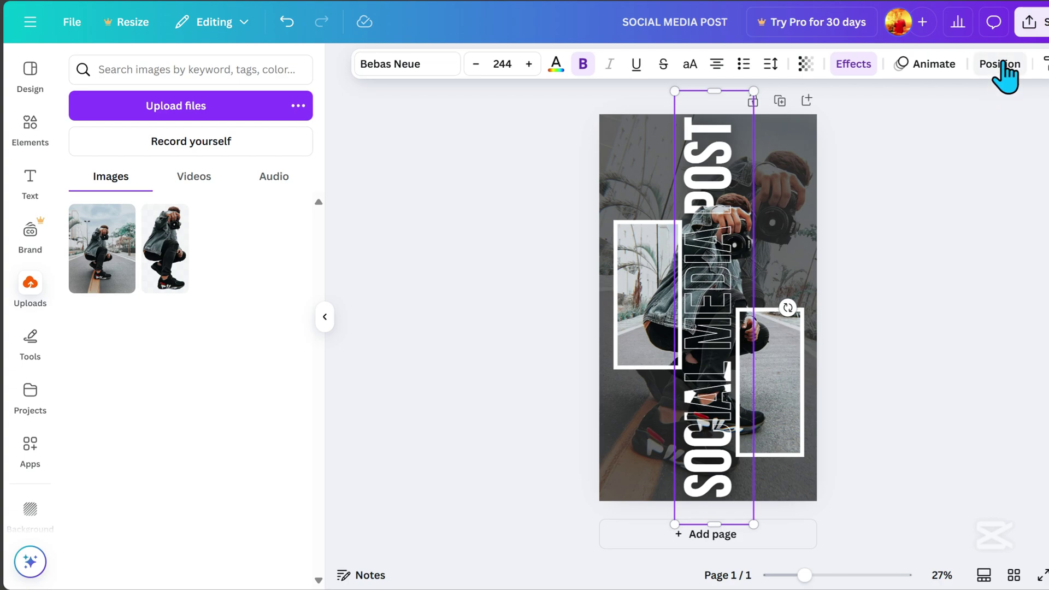
Step: Select the squatting subject cutout from the layer list and apply the Vinto filter to it
left_click(999, 65)
left_click(242, 341)
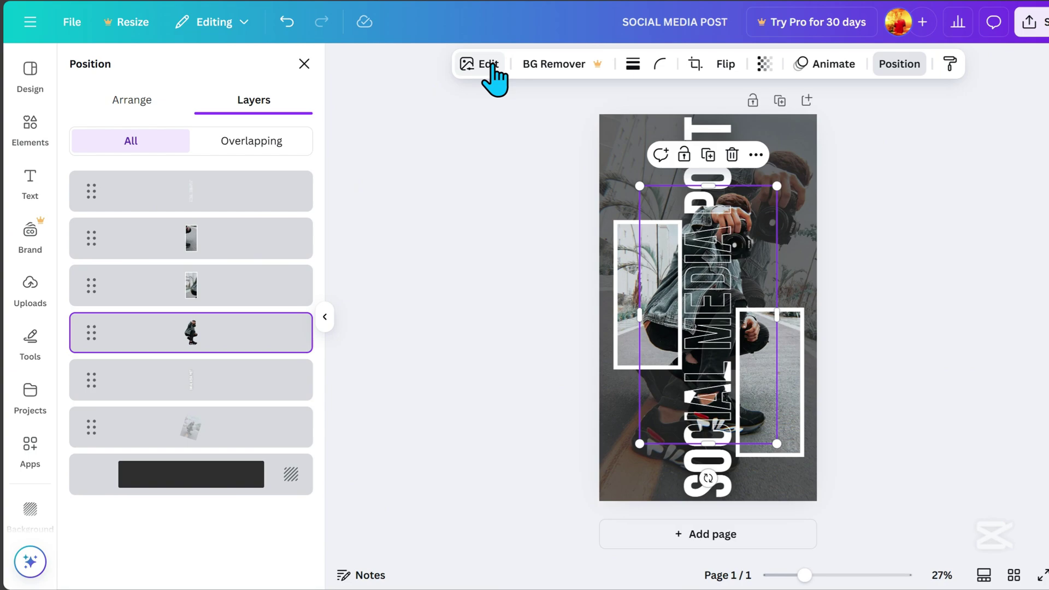
left_click(488, 73)
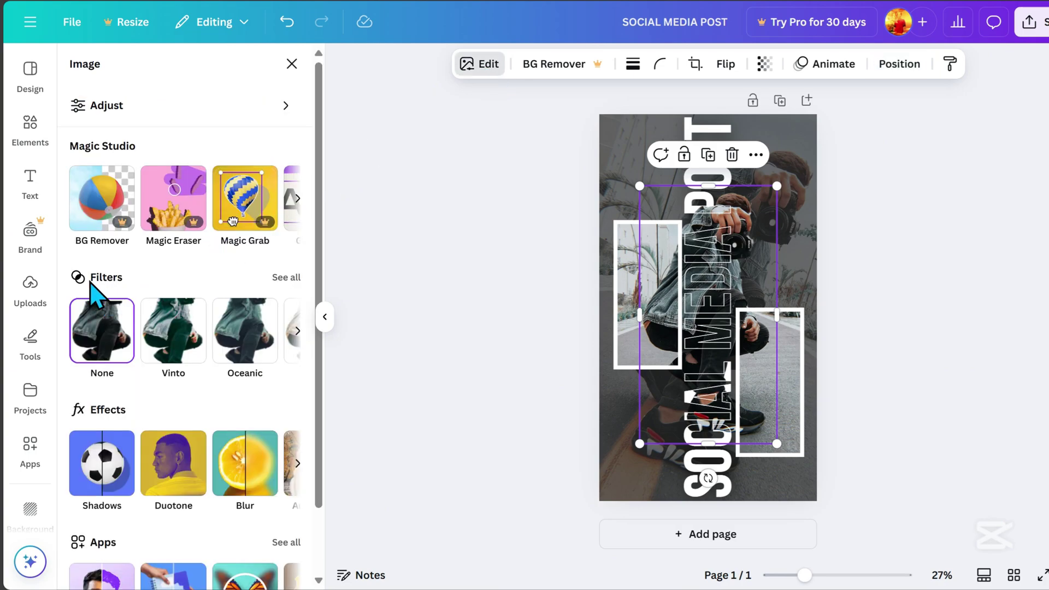
left_click(177, 344)
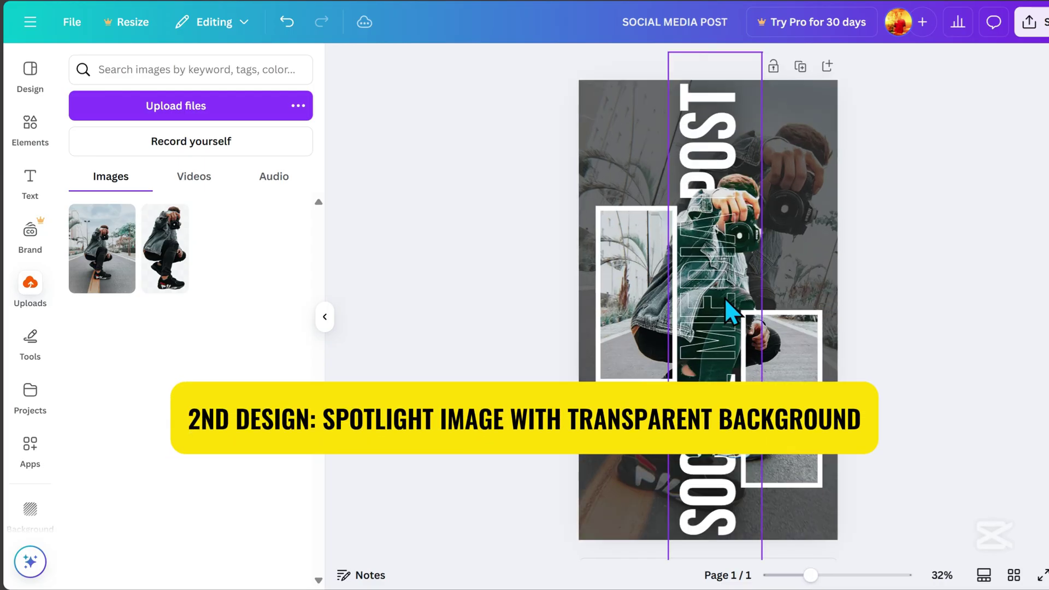
Step: Add a second page to the design and set its background colour to white
scroll(803, 311, "down", 2)
scroll(803, 312, "up", 3)
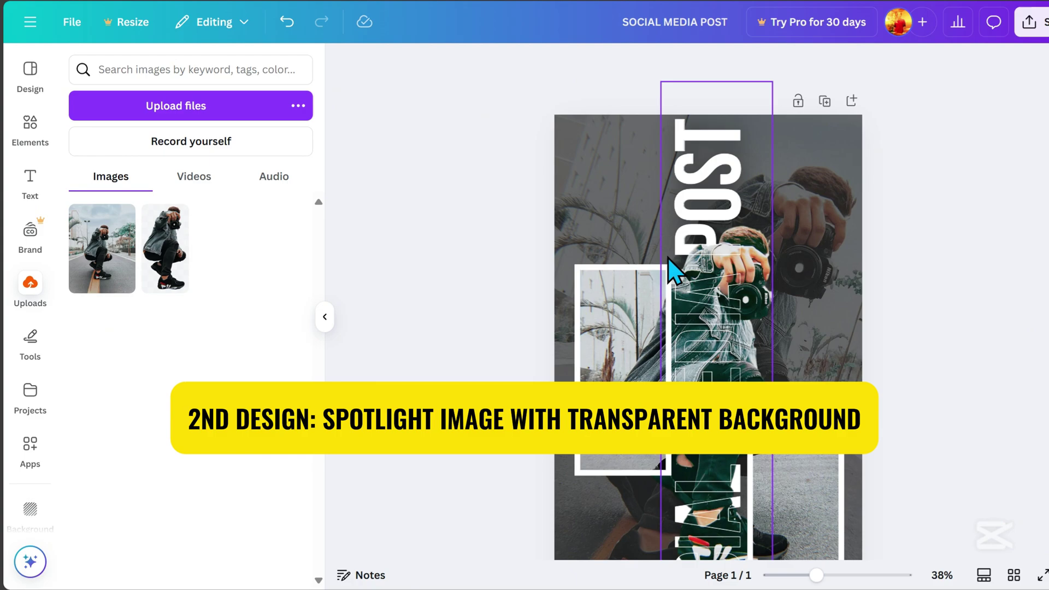
scroll(718, 228, "down", 3)
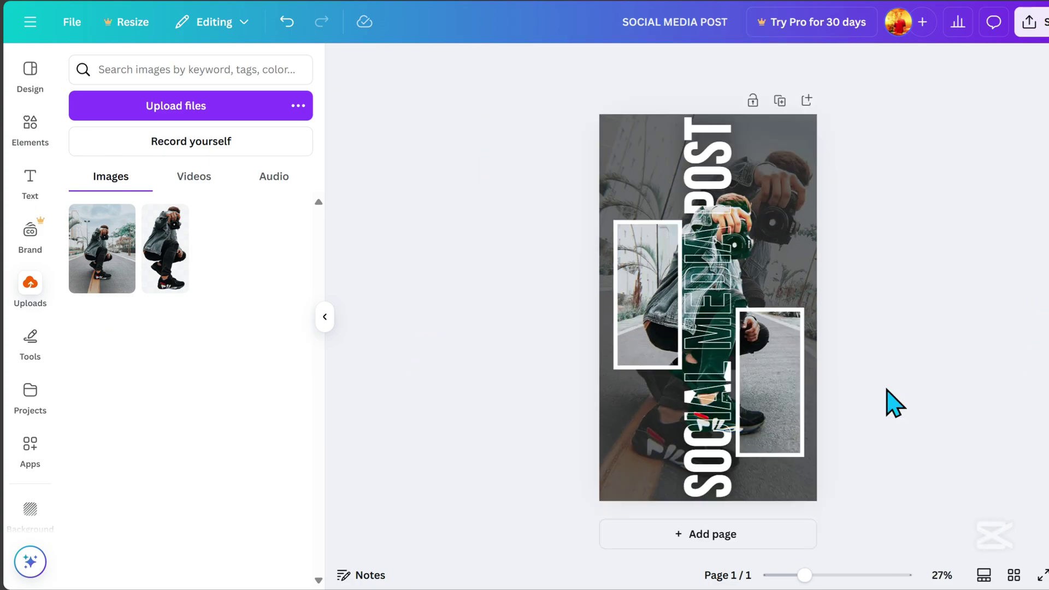
left_click(742, 538)
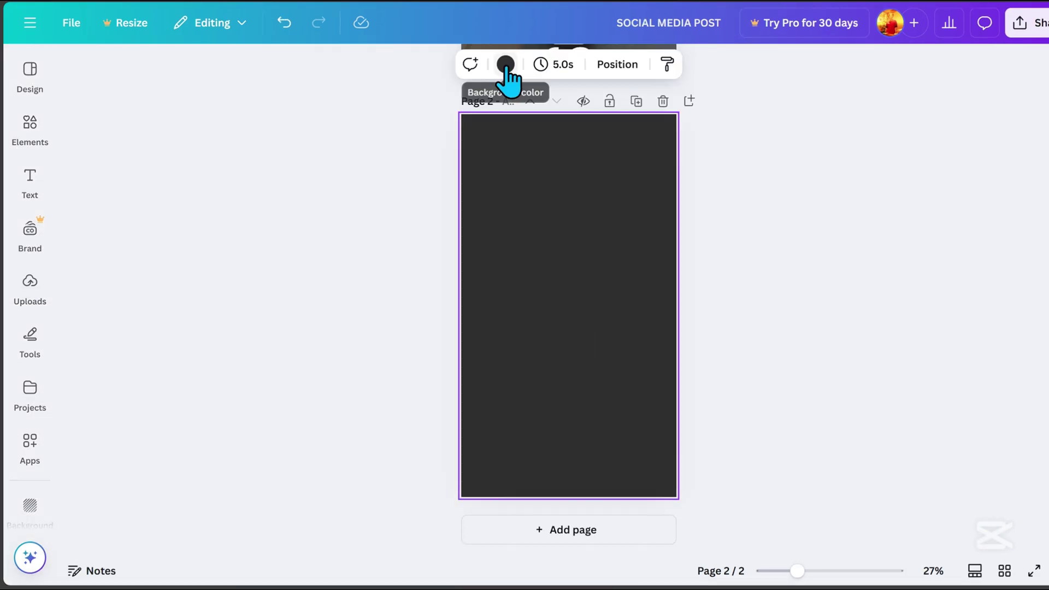
left_click(505, 66)
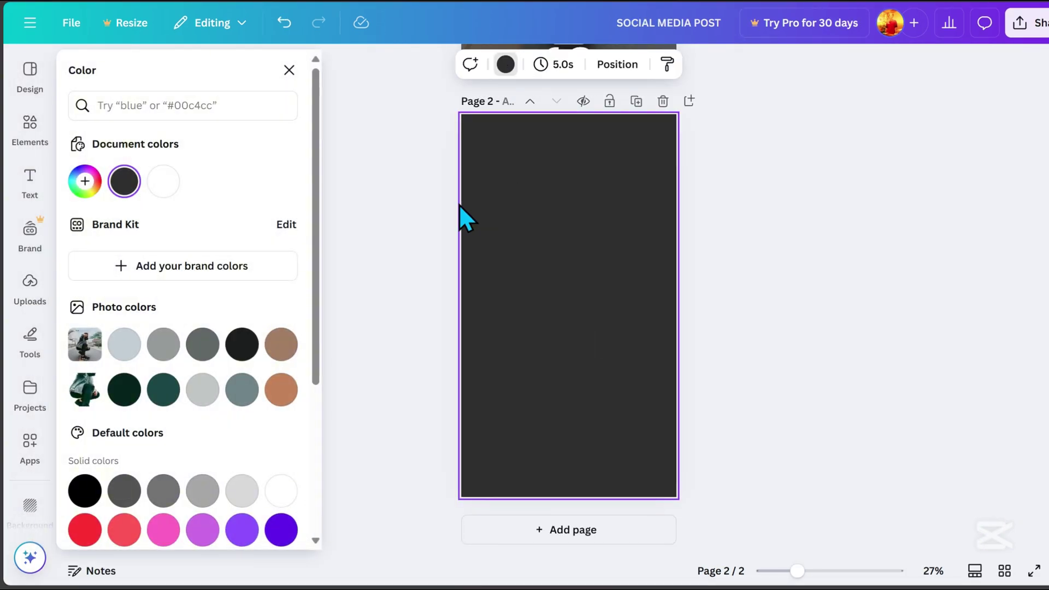
left_click(163, 183)
key("Escape")
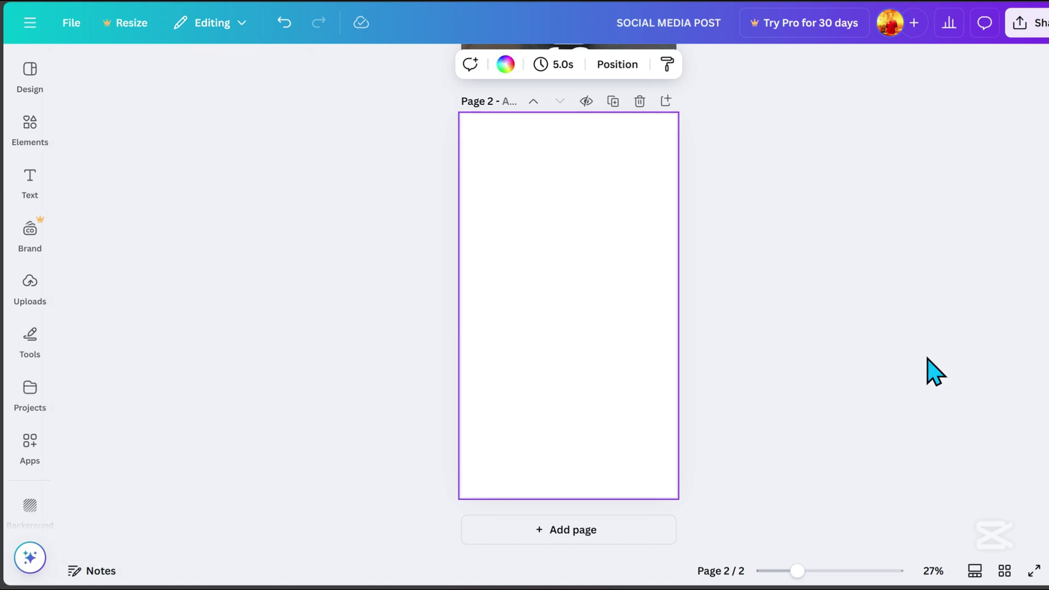
Step: Place the uploaded yellow-hoodie cutout on page 2, enlarge it and position it against the bottom of the page
left_click(30, 282)
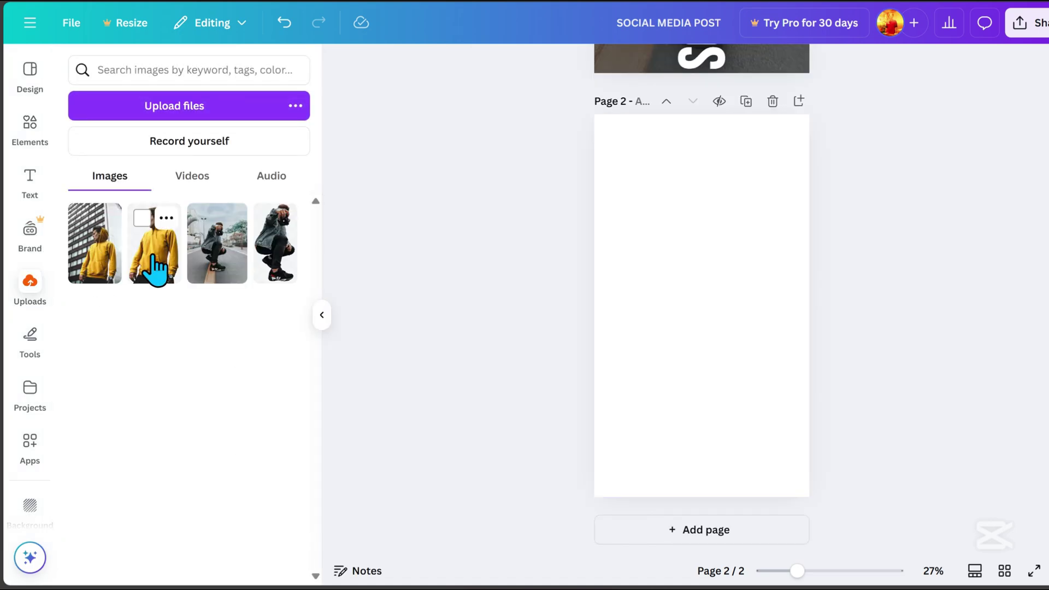
left_click(157, 269)
left_click_drag(766, 213, 824, 122)
left_click_drag(778, 304, 748, 399)
left_click_drag(804, 221, 842, 163)
left_click_drag(772, 297, 751, 300)
Step: Add the uploaded building photo of the hoodie man, enlarge it to cover page 2 and send it behind the cutout
left_click(95, 253)
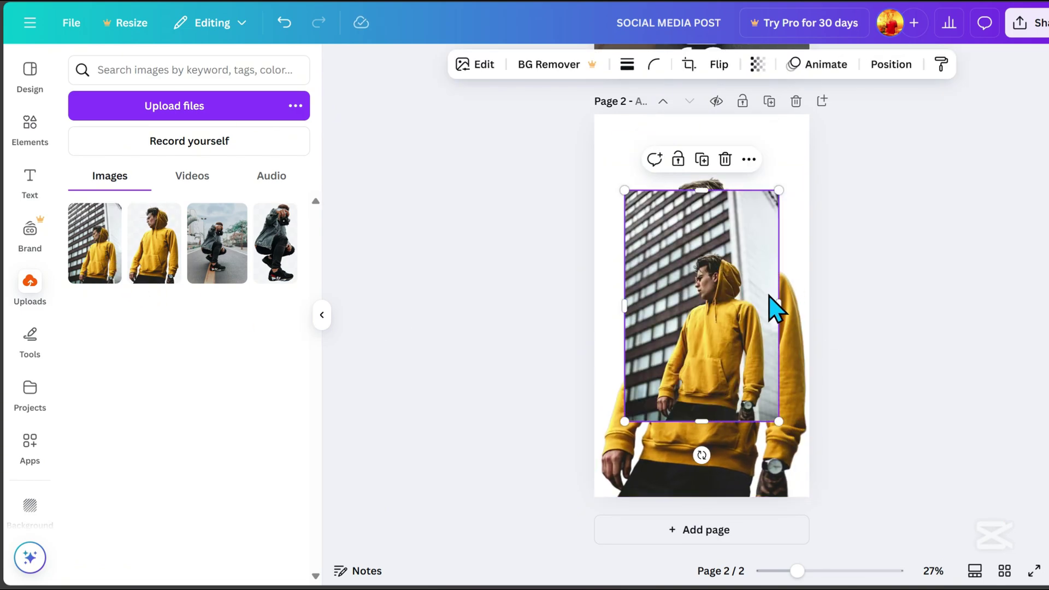
left_click_drag(779, 192, 967, 71)
left_click_drag(929, 204, 713, 361)
right_click(708, 301)
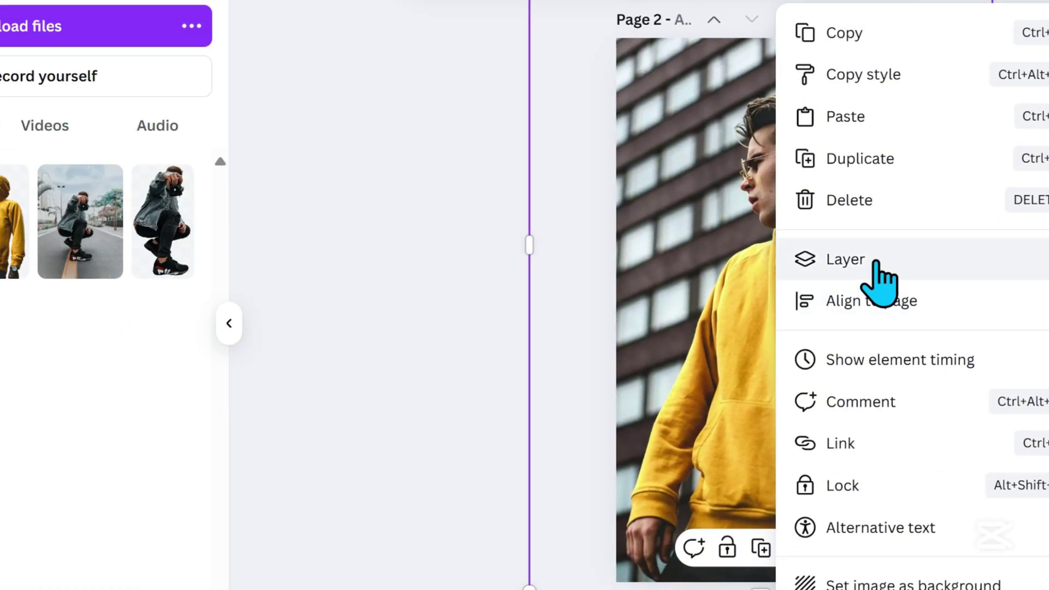
mouse_move(677, 263)
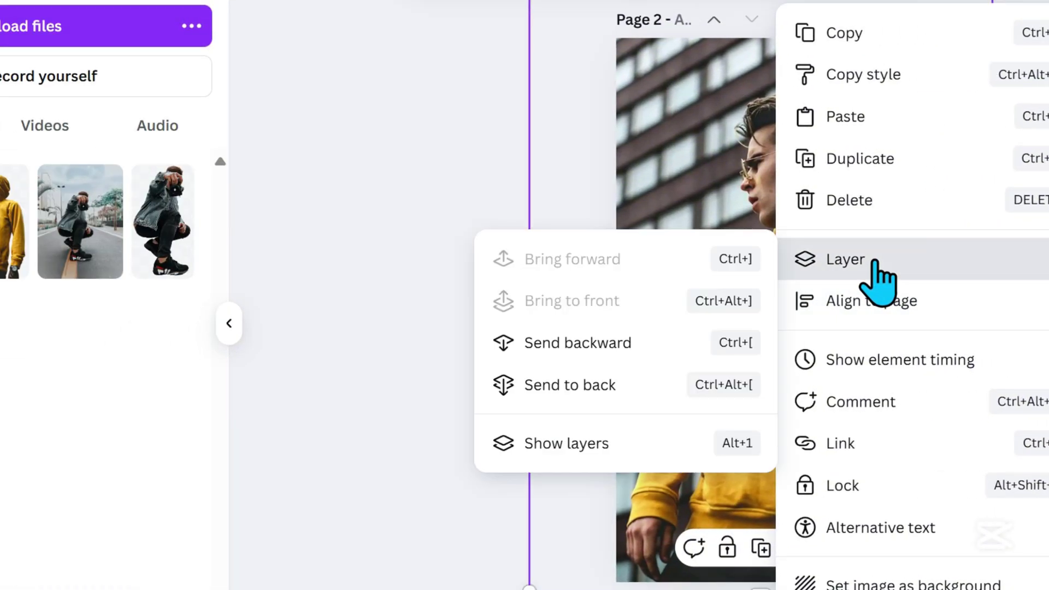
left_click(642, 353)
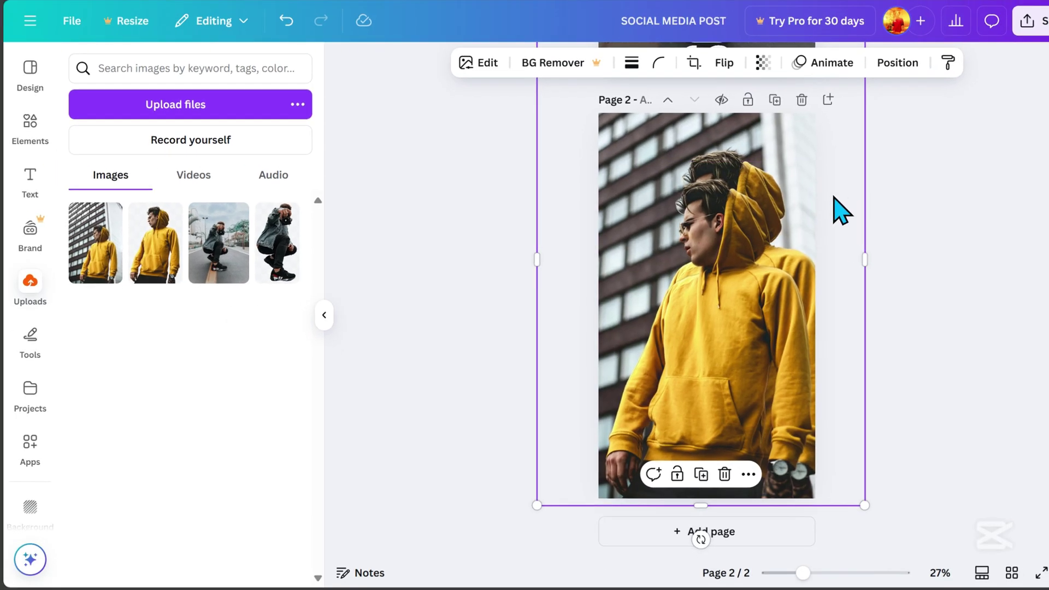
Step: Shift and enlarge the building photo so its subject fills the upper right of the page, and move the hoodie cutout left
mouse_move(873, 154)
left_mouse_down()
mouse_move(873, 133)
mouse_move(867, 140)
left_mouse_up()
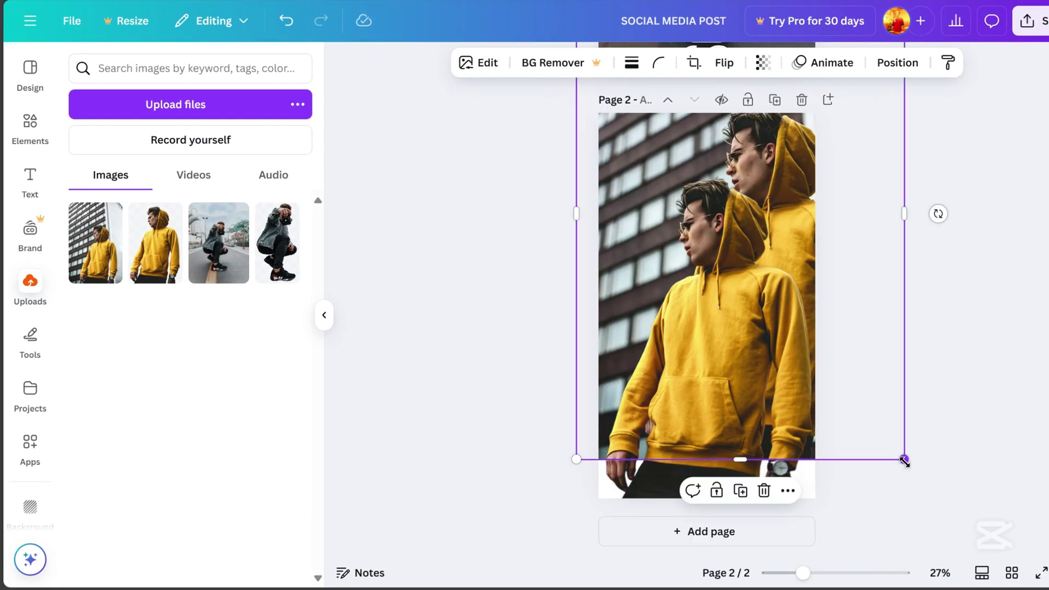
left_click_drag(904, 460, 867, 397)
key("Escape")
left_click(769, 397)
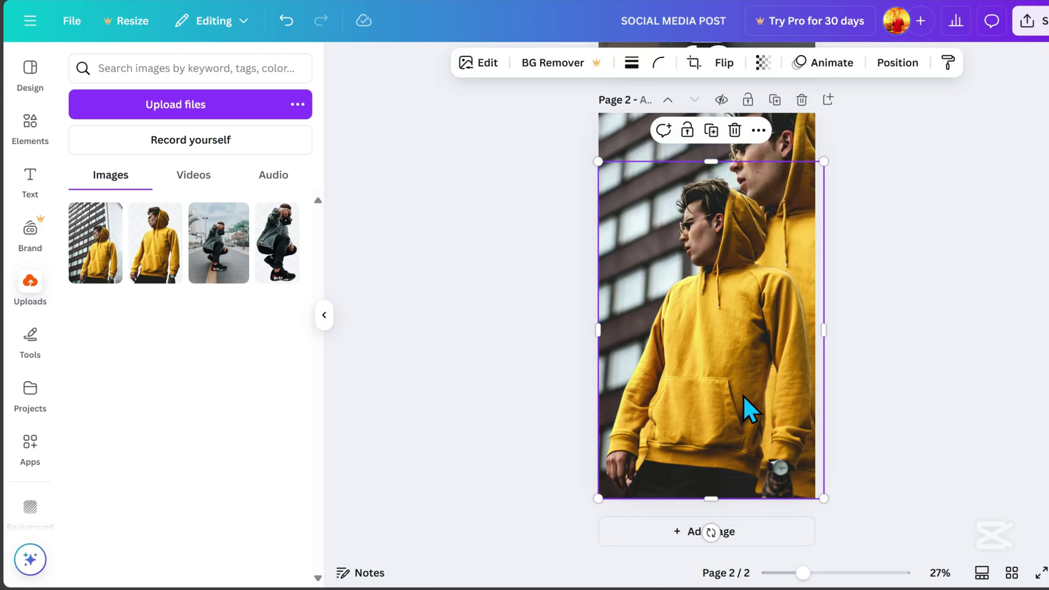
left_click_drag(744, 395, 715, 389)
Step: Apply the Glow shadow effect to the yellow-hoodie cutout
left_click(475, 63)
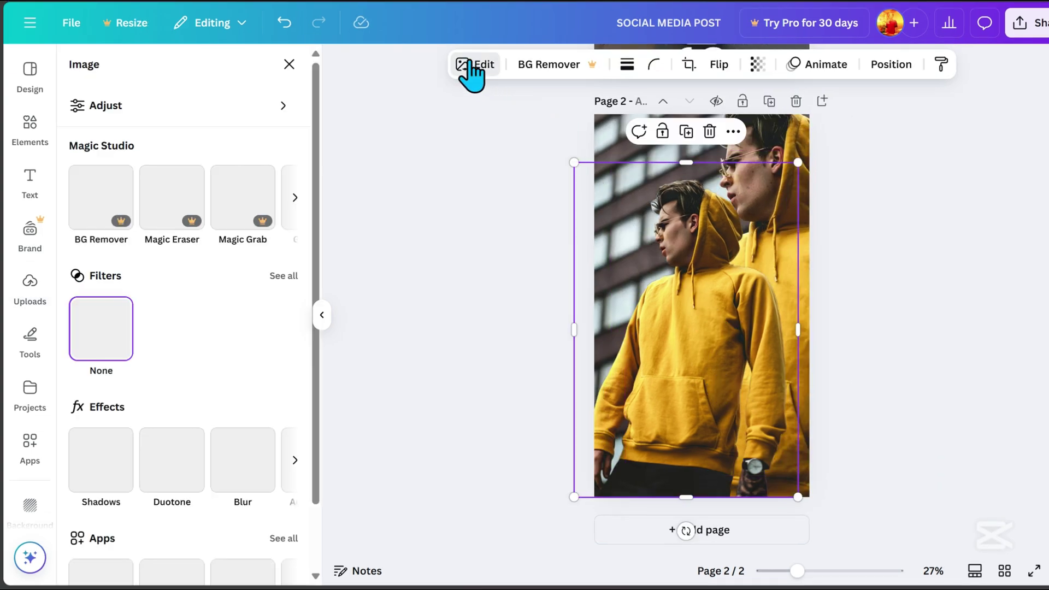
scroll(190, 471, "down", 2)
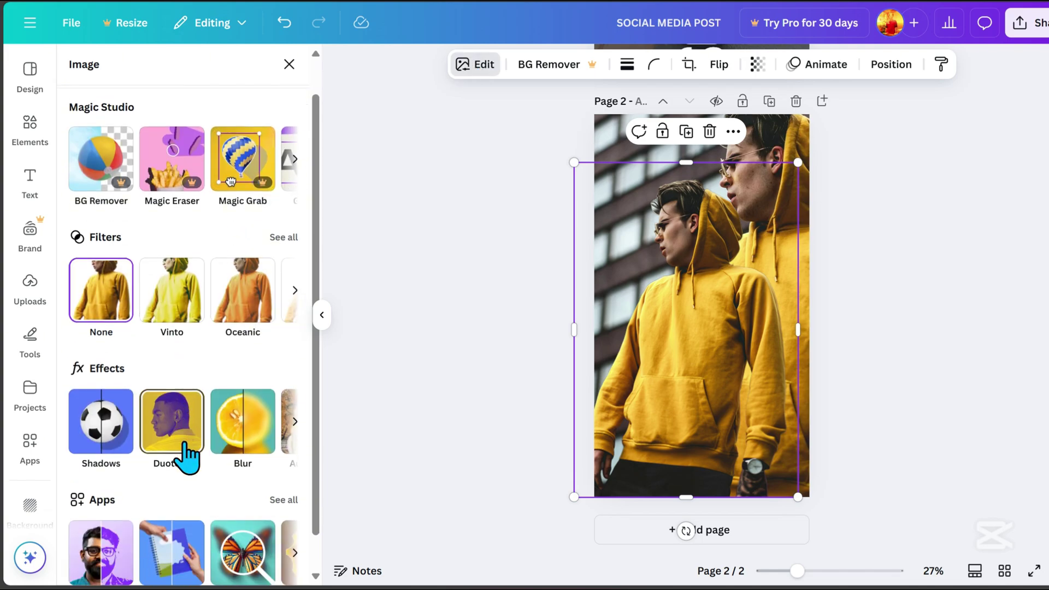
left_click(116, 404)
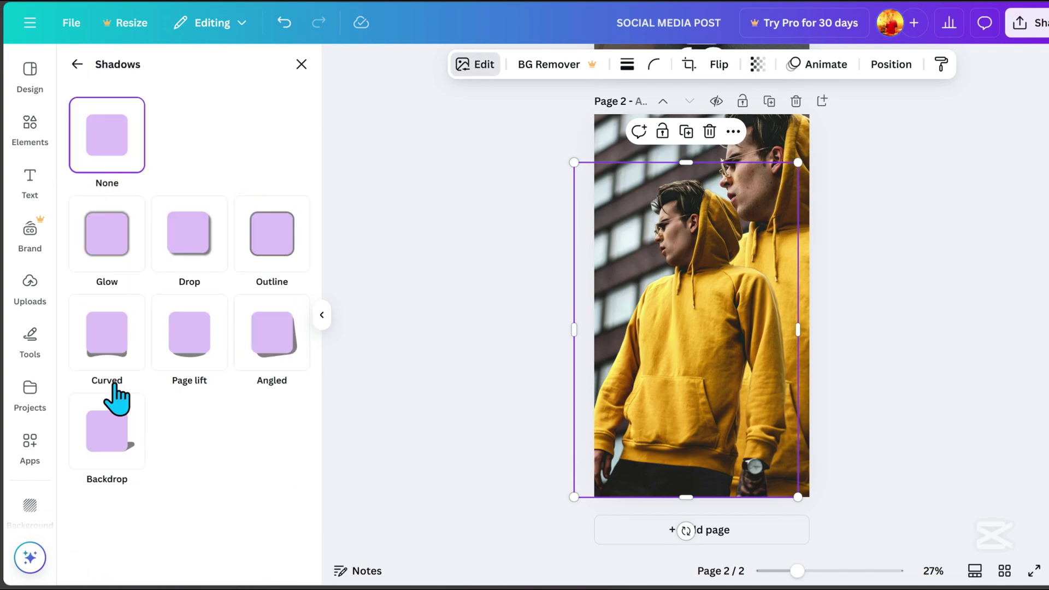
left_click(124, 256)
scroll(257, 499, "down", 2)
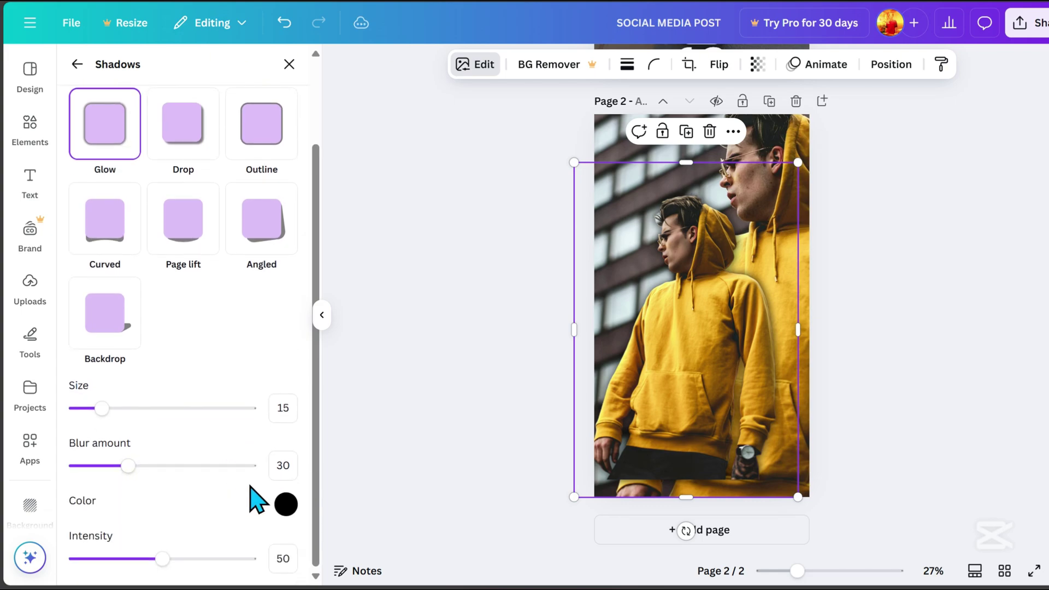
Step: Set the cutout's glow colour to #FFFFFF, its size to 100 and its blur amount to 0
left_click(286, 504)
left_click(315, 387)
left_click_drag(315, 388, 285, 322)
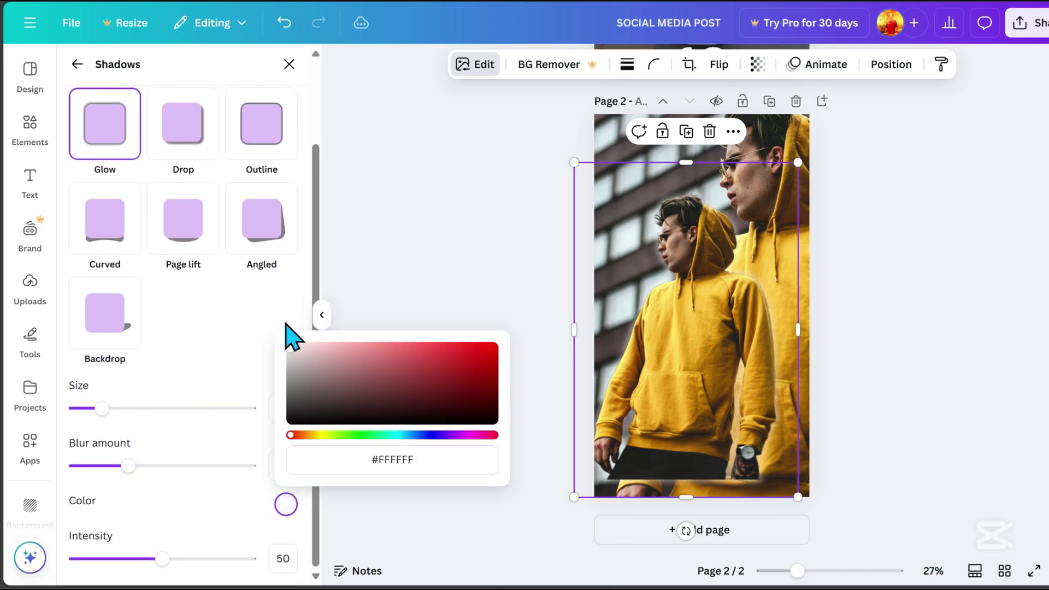
left_click_drag(103, 409, 277, 428)
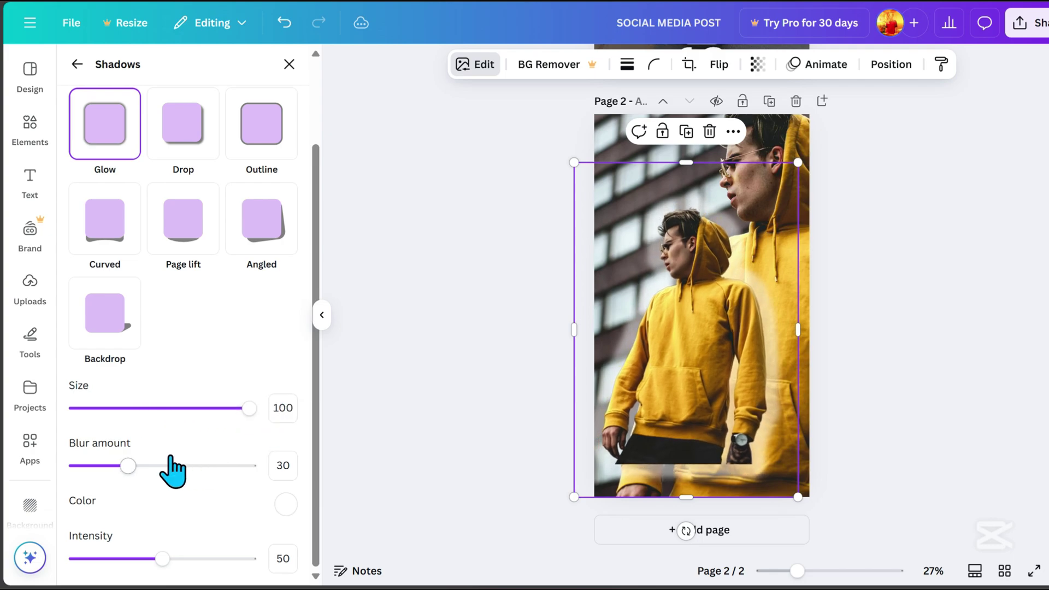
left_click_drag(133, 465, 61, 464)
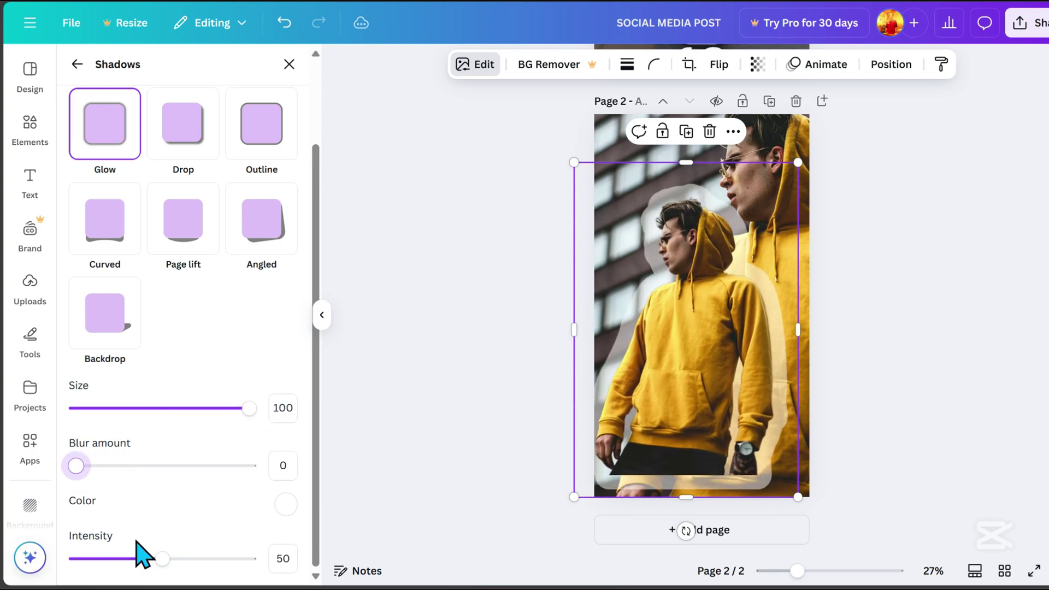
Step: Raise the intensity of the cutout's white glow to 100 and reduce its size to 20
left_click_drag(162, 560, 295, 555)
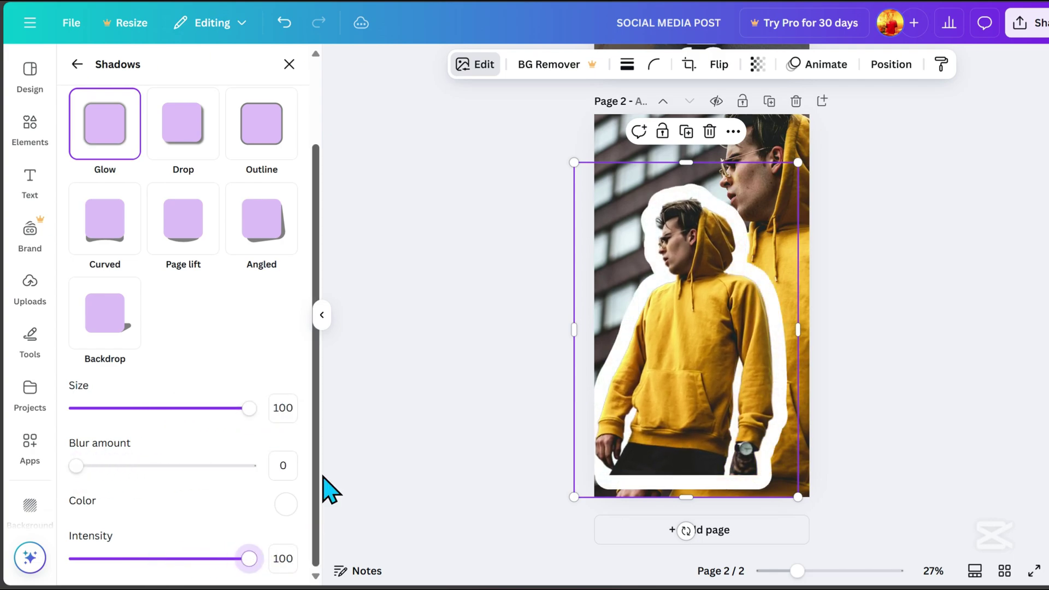
left_click_drag(249, 408, 111, 409)
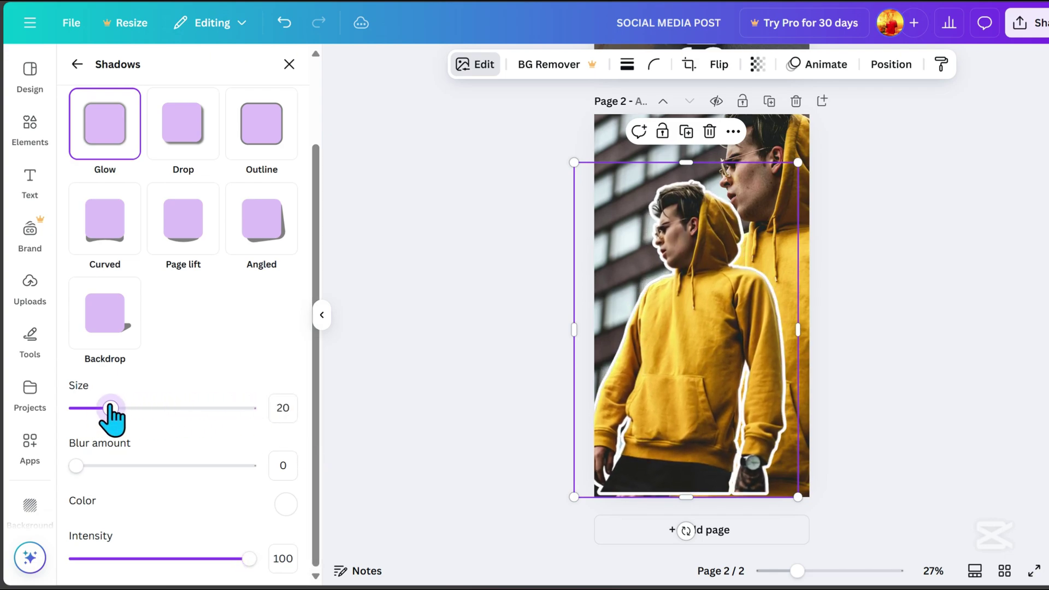
left_click(939, 355)
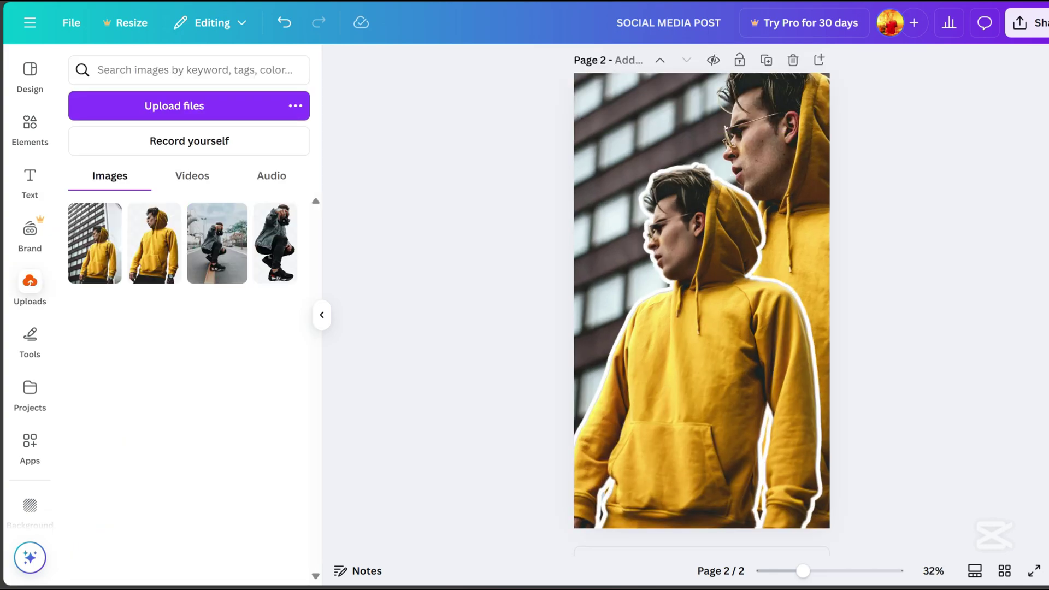
Step: Apply the Fresco filter to the building photo behind the cutout on page 2
left_click(818, 124)
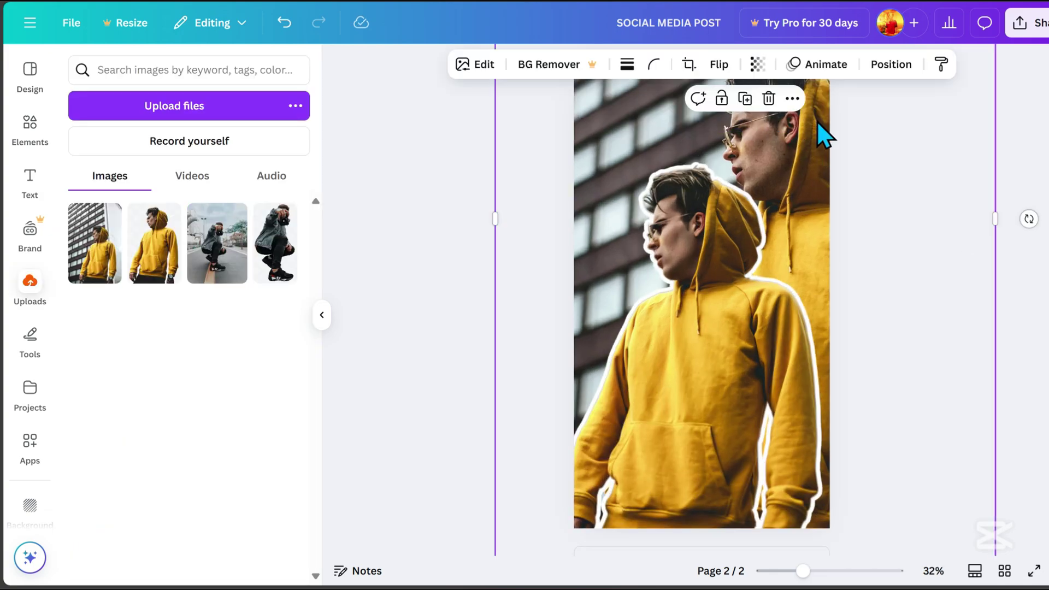
left_click(492, 66)
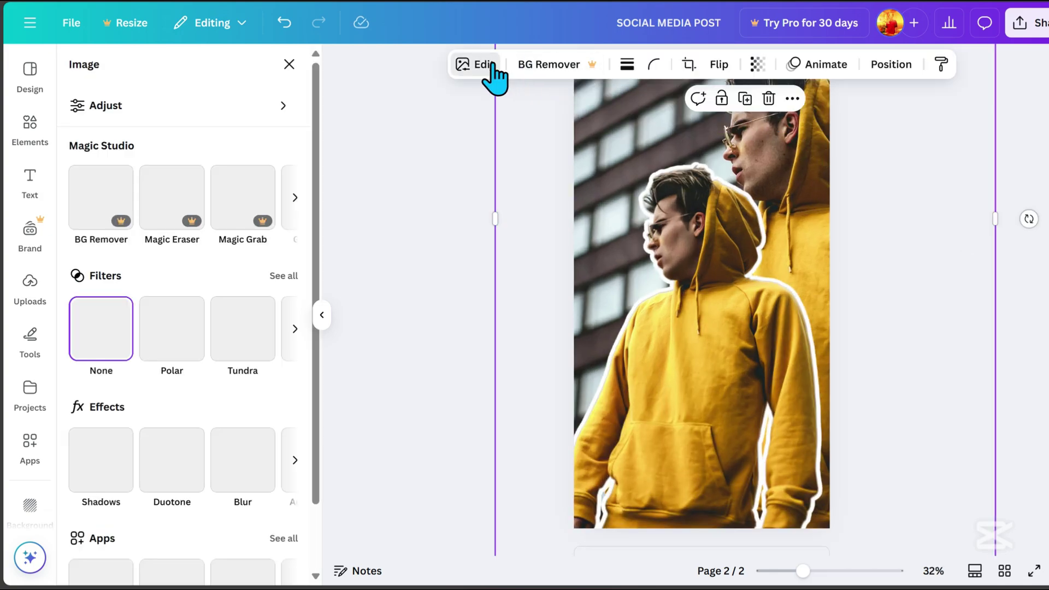
left_click(294, 330)
left_click(294, 330)
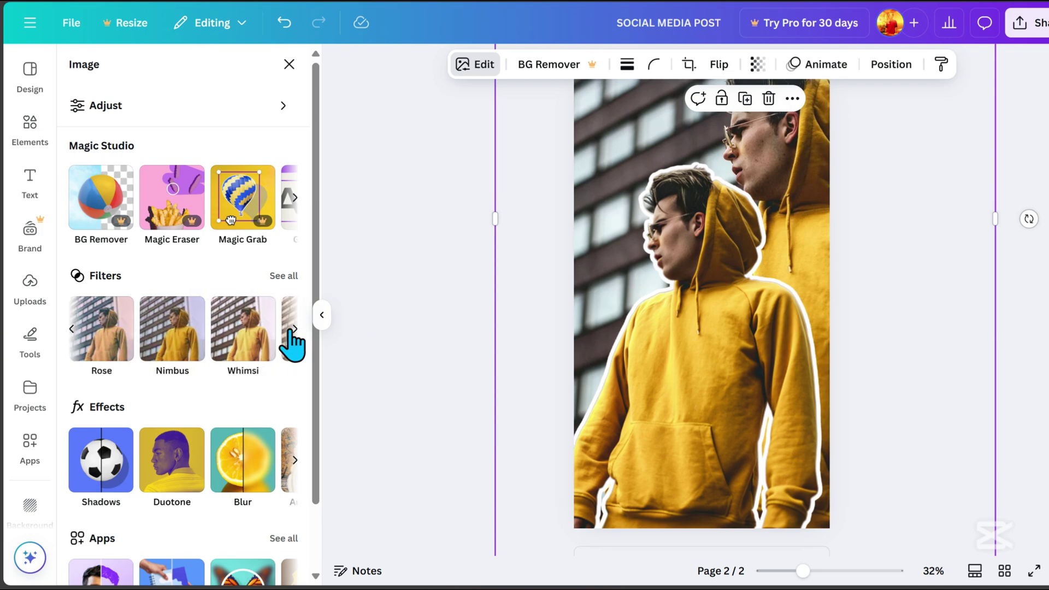
left_click(293, 330)
left_click(251, 344)
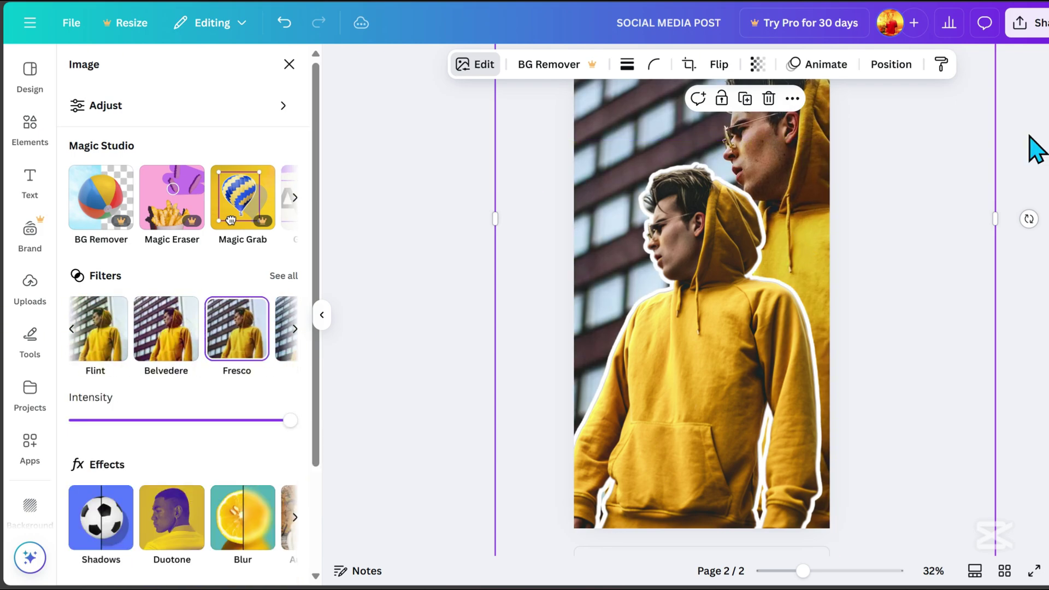
left_click(1030, 137)
Step: Apply the Custom grey-and-black duotone effect to the hoodie cutout
left_click(733, 375)
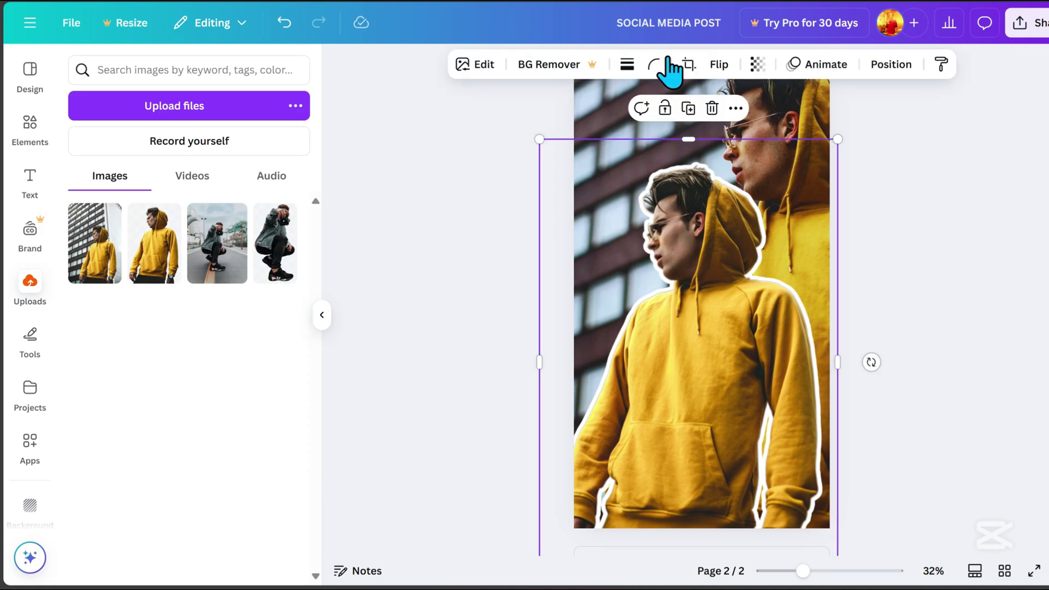
left_click(479, 65)
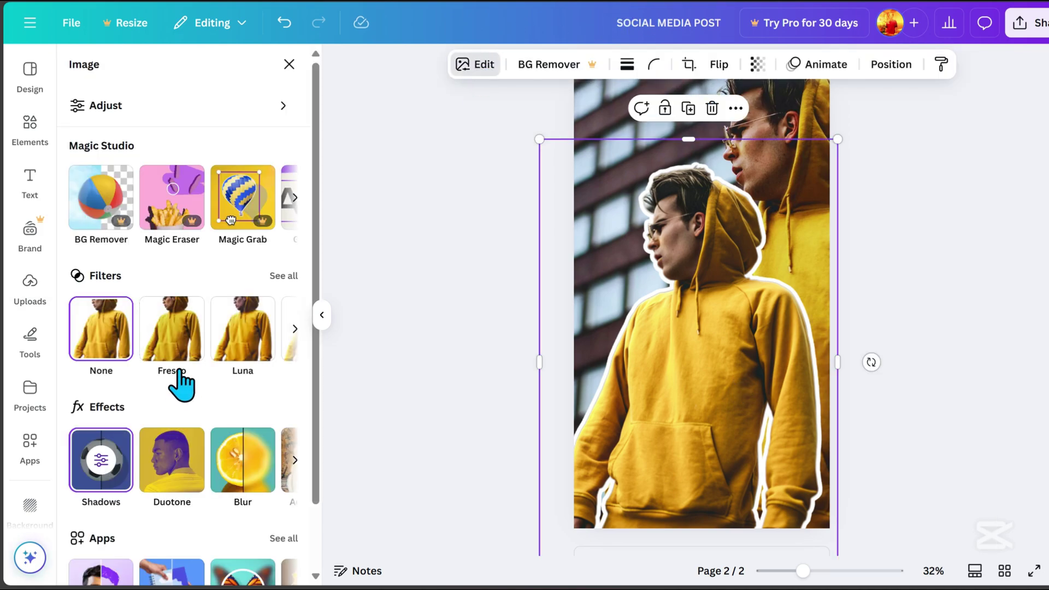
left_click(180, 469)
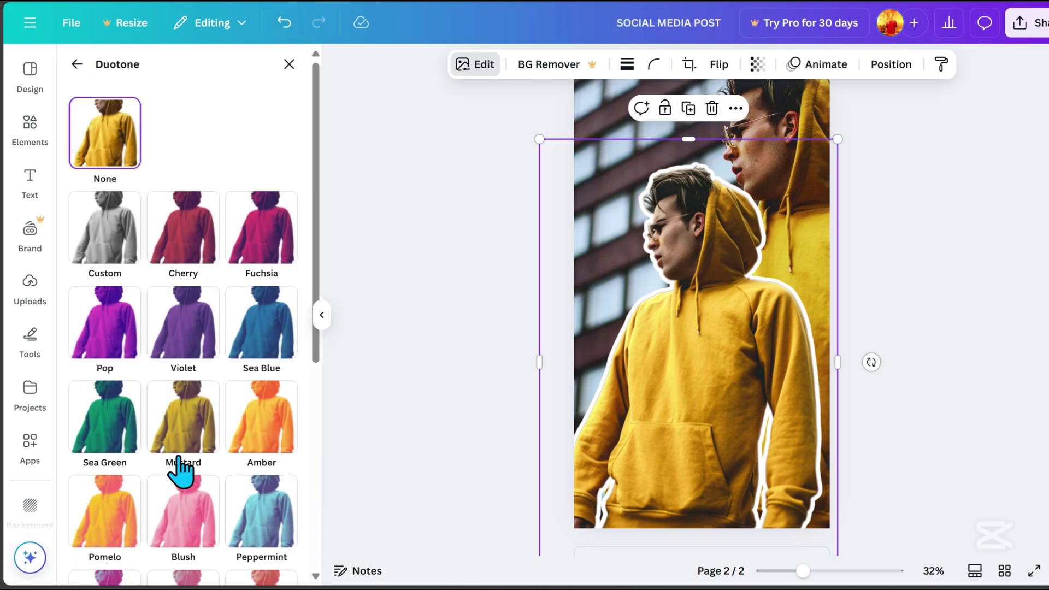
left_click(105, 246)
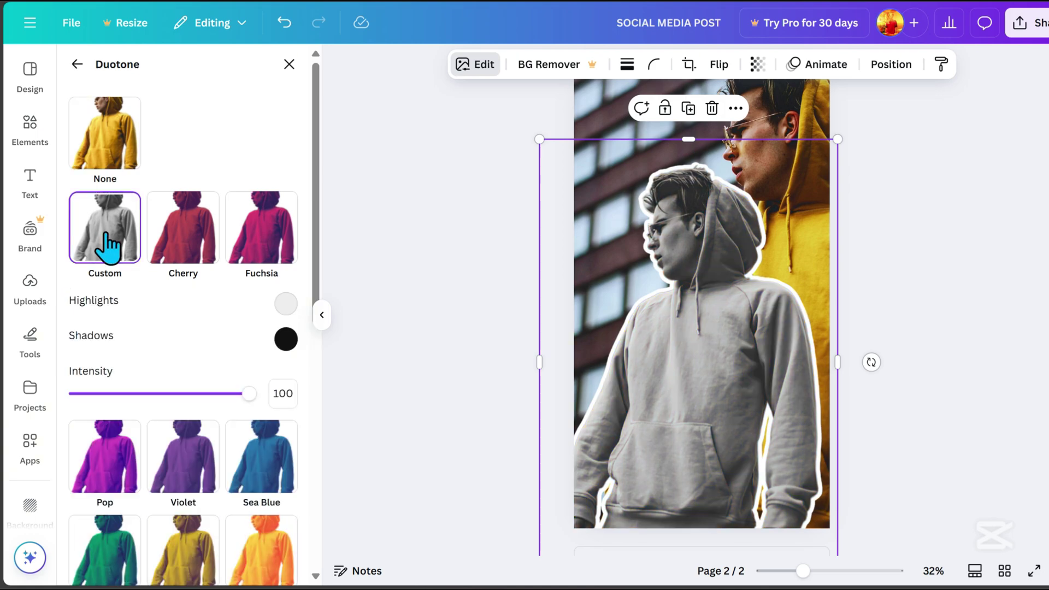
key("Escape")
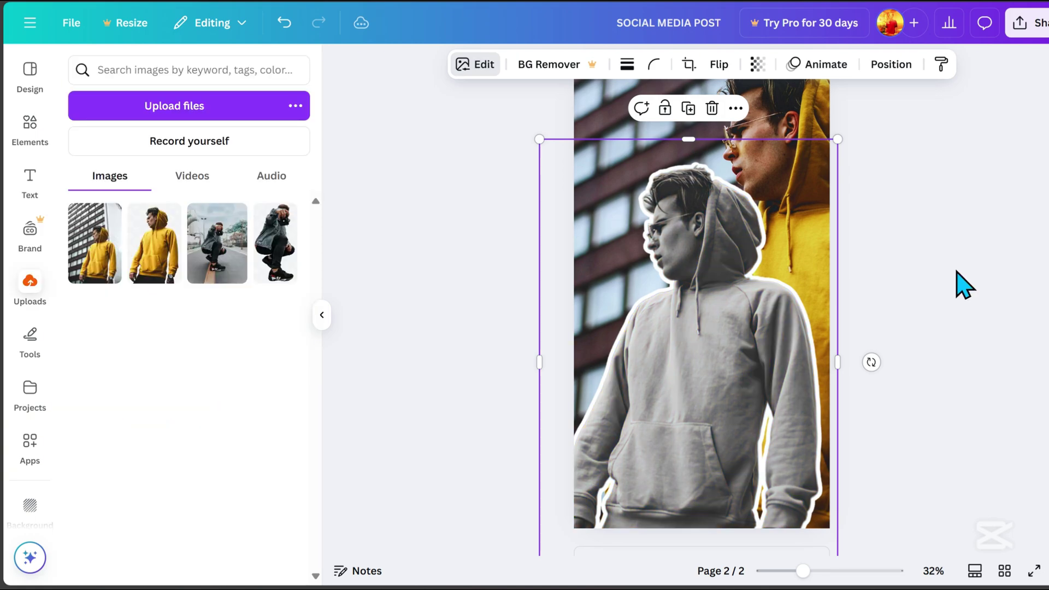
Step: Search the elements for "frame" and add the plain square frame to page 2
left_click(31, 128)
left_click(134, 70)
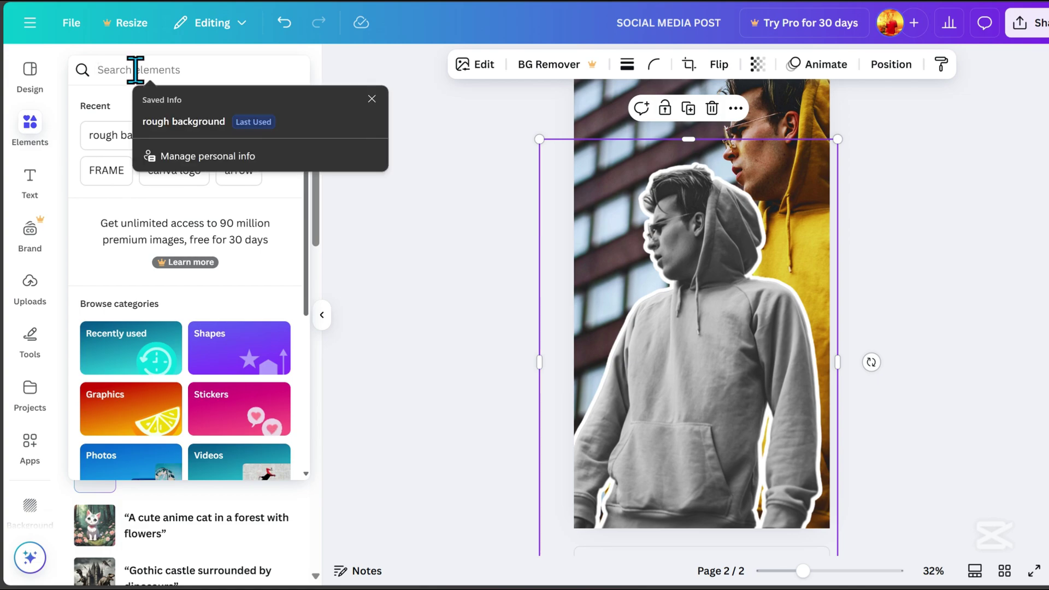
type("frame")
key("Return")
left_click(118, 107)
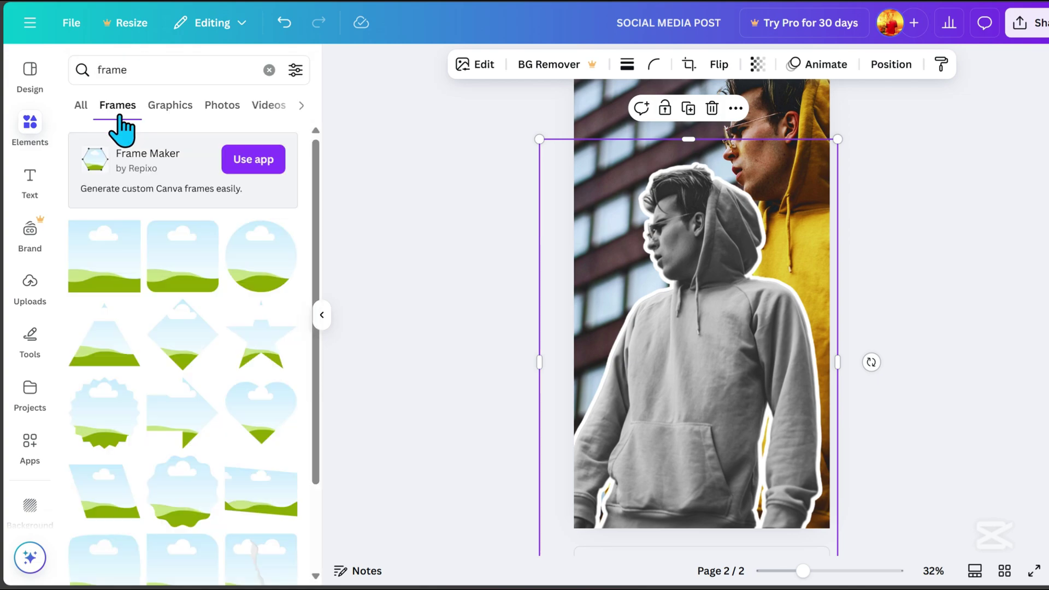
scroll(251, 457, "down", 1)
scroll(253, 453, "up", 1)
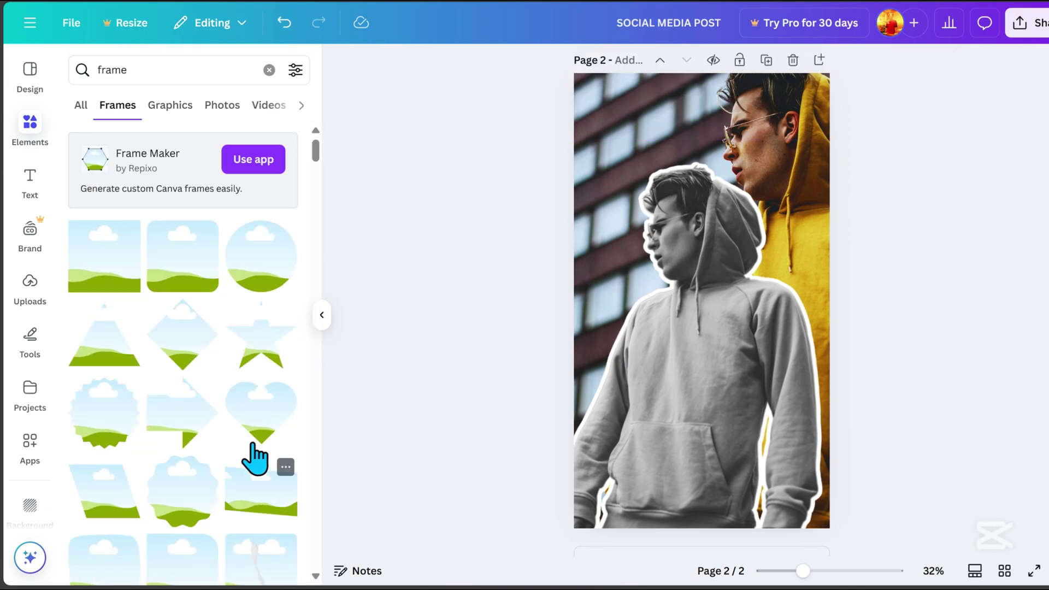
left_click(112, 280)
Step: Enlarge the square frame over the man's head and chest and rotate it into a white-outlined diamond spanning the page width
left_click_drag(767, 237, 751, 251)
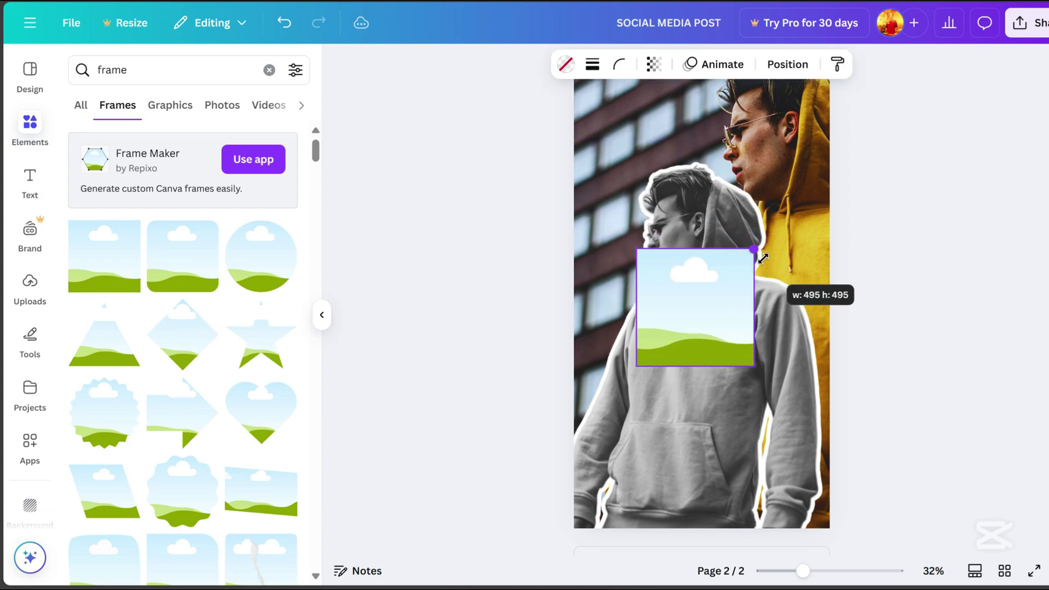
left_click_drag(728, 335, 683, 257)
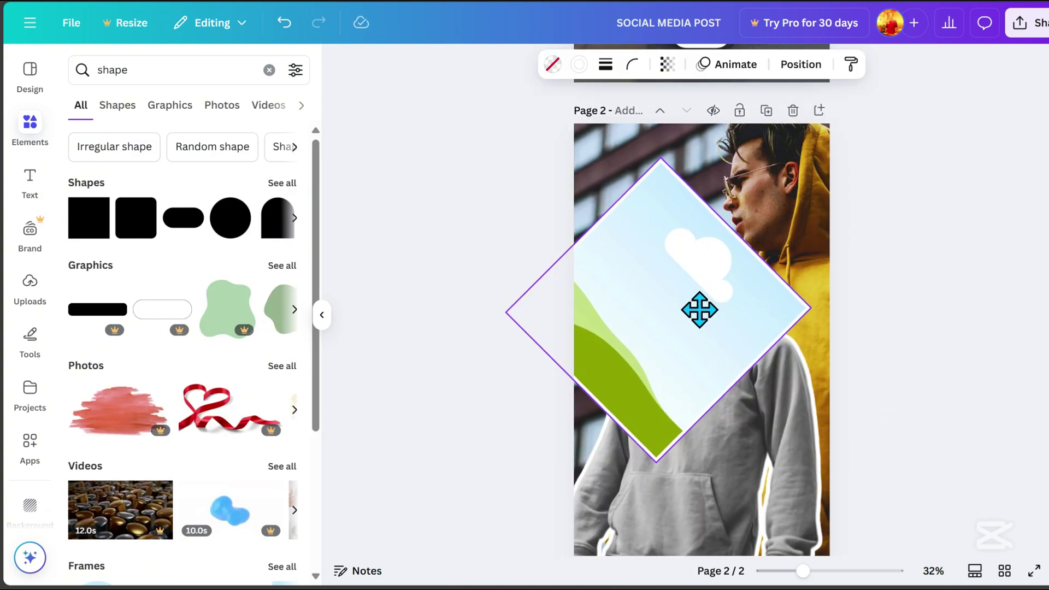
left_click(925, 355)
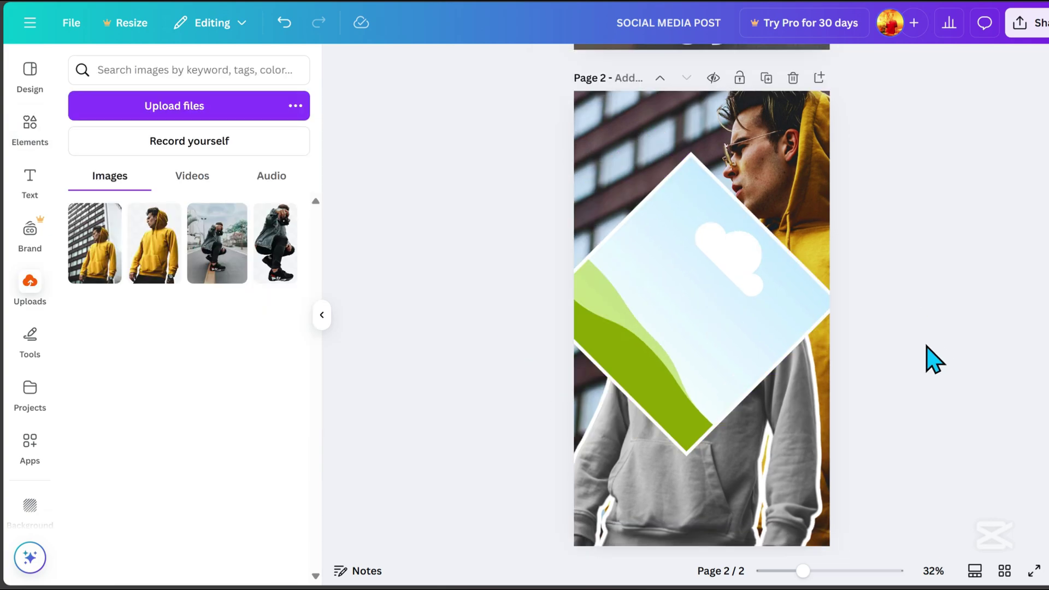
Step: Duplicate the grey hoodie cutout and place the copy inside the diamond frame
left_click(799, 444)
left_click(689, 128)
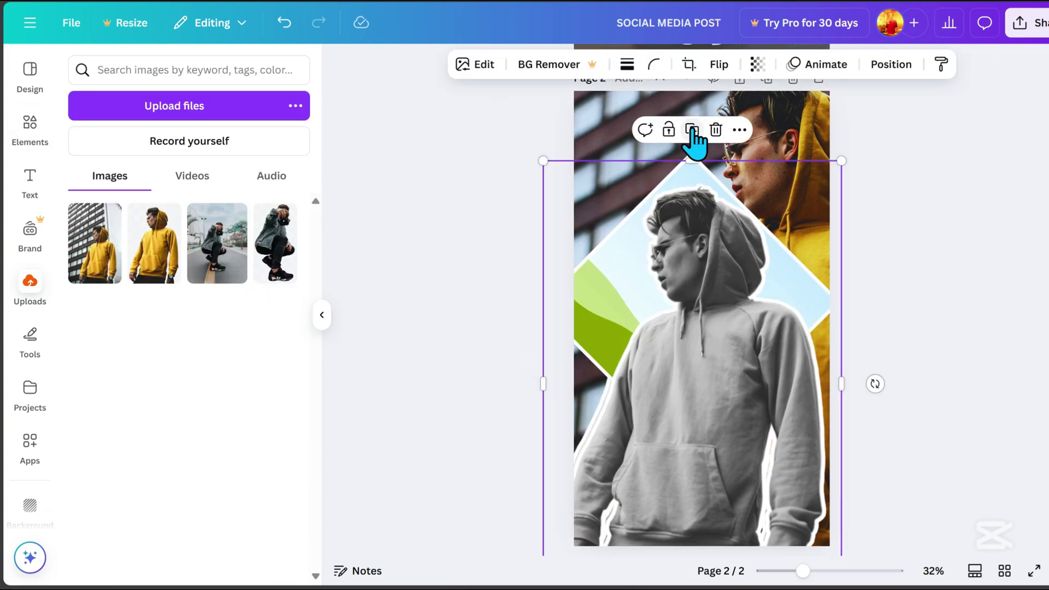
left_click_drag(722, 395, 720, 389)
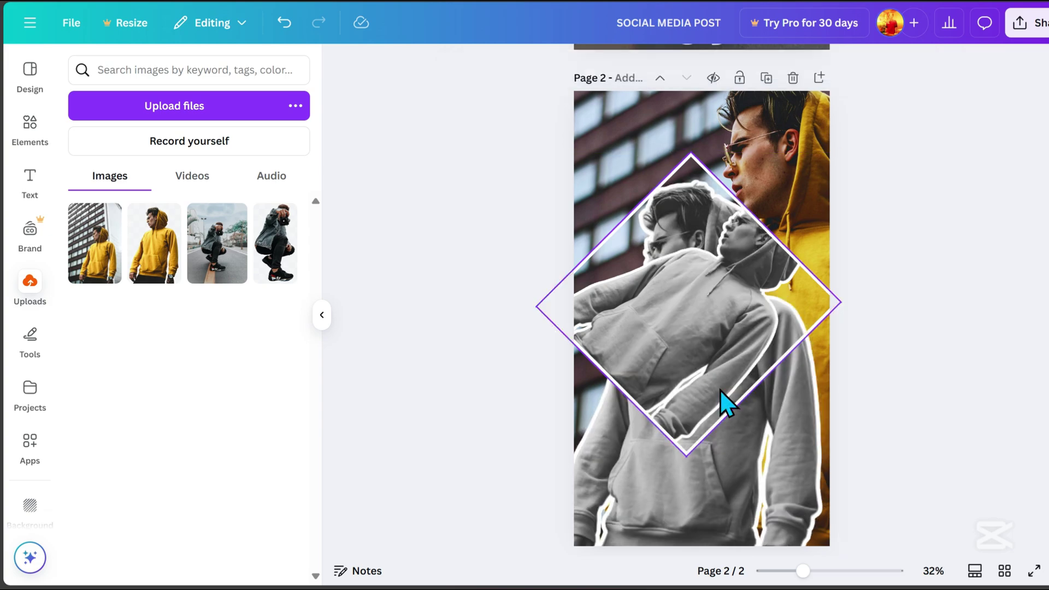
Step: Rotate the picture inside the diamond frame to -45 and enlarge it to the size of the grey cutout
left_click(650, 323)
double_click(664, 339)
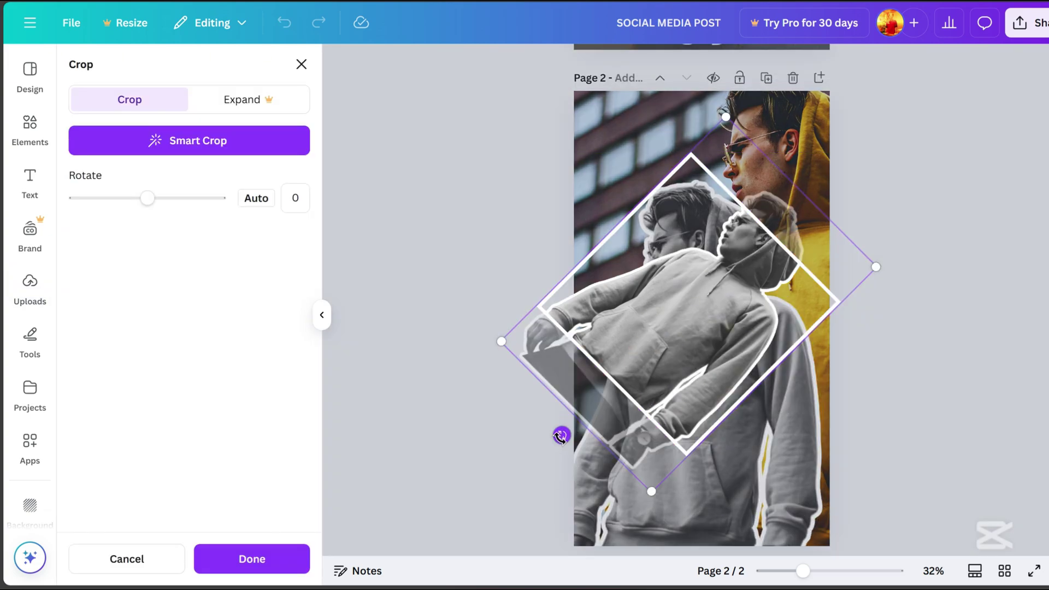
left_click_drag(561, 436, 717, 531)
left_click_drag(725, 344, 736, 425)
left_click_drag(872, 362, 874, 390)
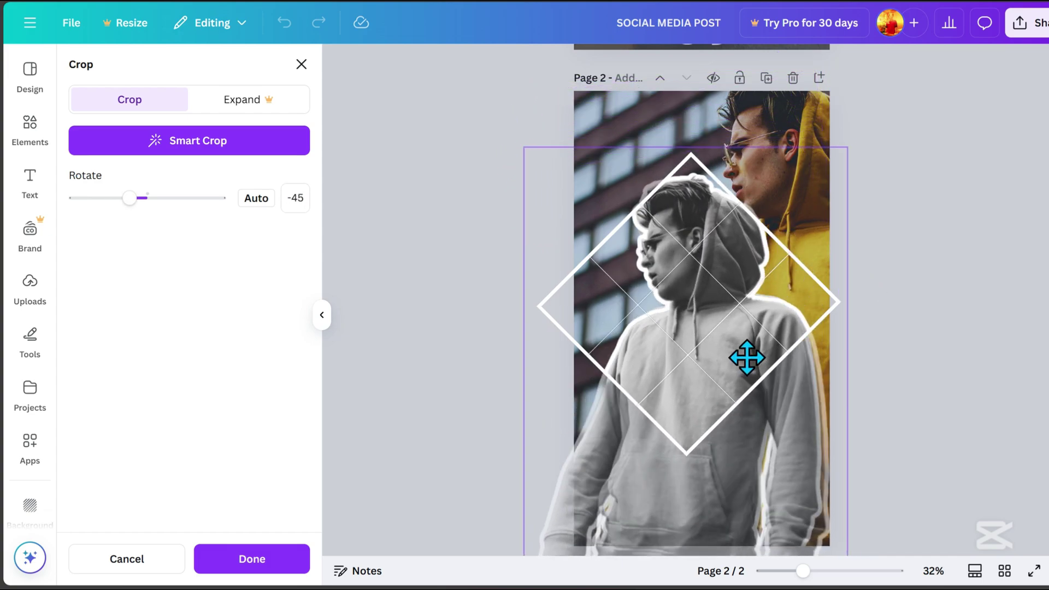
Step: Fine-tune the framed picture's position so it lines up exactly with the grey cutout beneath it
left_click_drag(747, 358, 751, 363)
left_click_drag(782, 284, 760, 308)
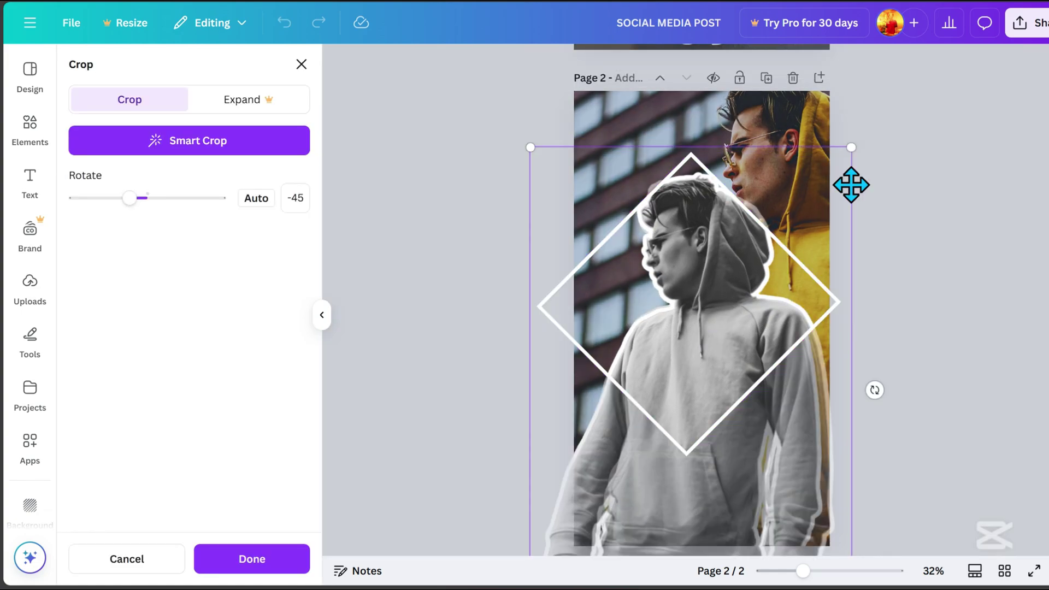
left_click(895, 358)
double_click(701, 398)
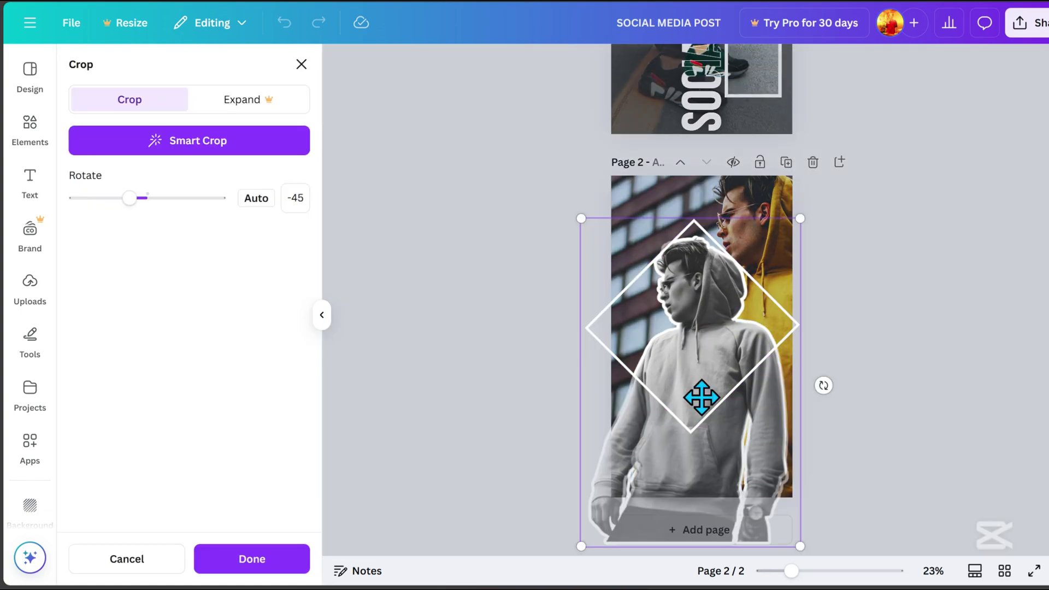
left_click_drag(702, 409, 706, 409)
left_click(923, 384)
Step: Set the duotone effect of the picture in the diamond frame to None
scroll(900, 373, "up", 2)
scroll(900, 374, "up", 1)
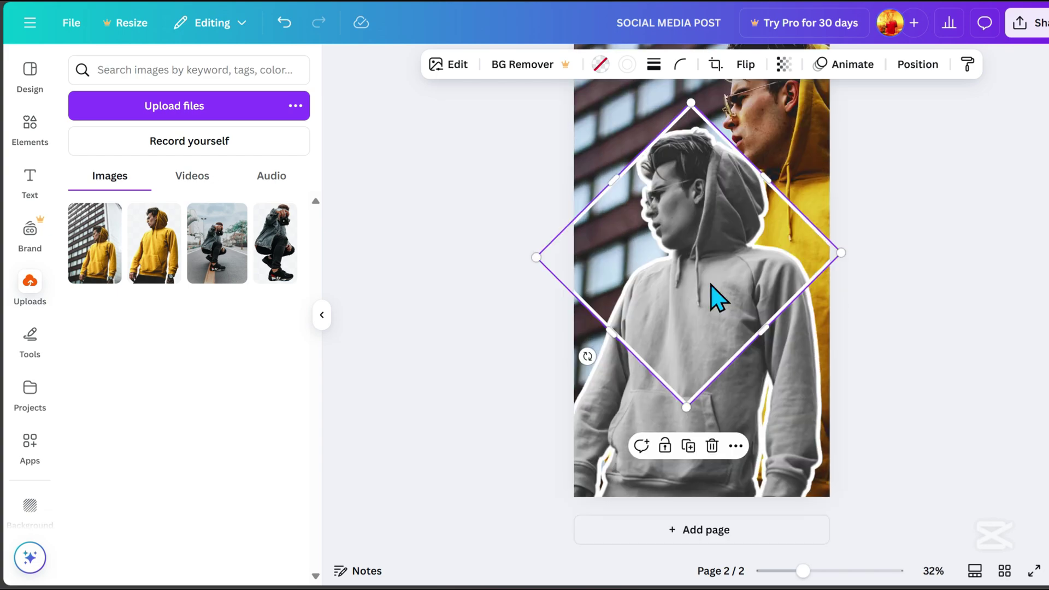
left_click(457, 64)
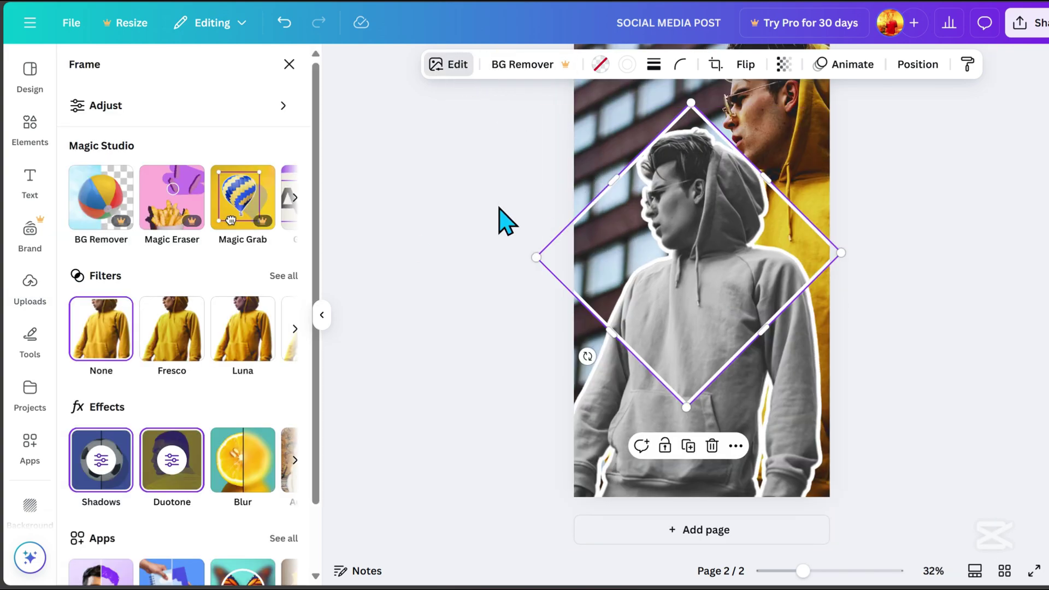
left_click(178, 463)
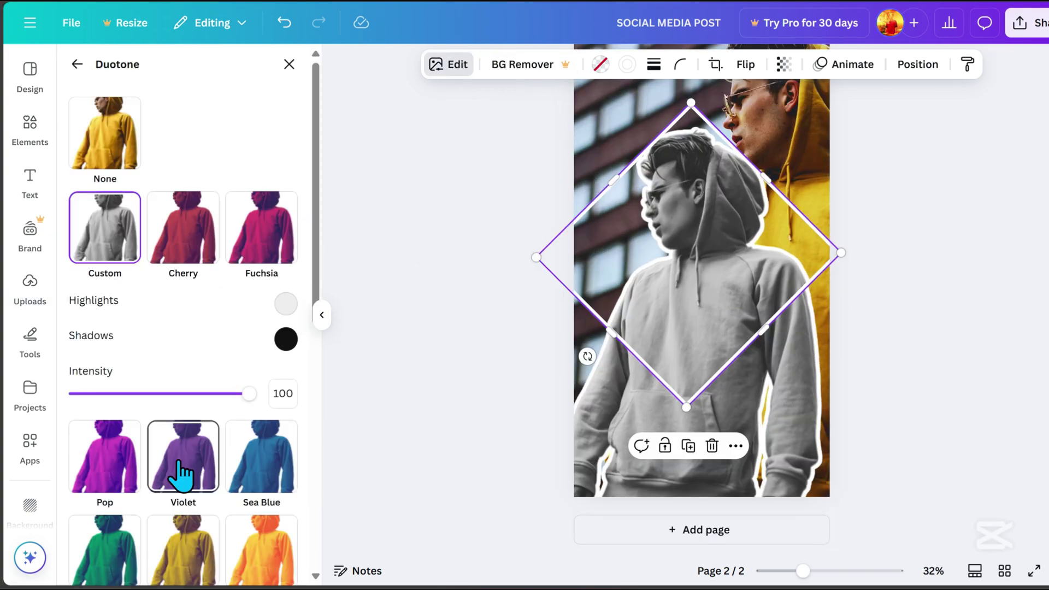
left_click(112, 140)
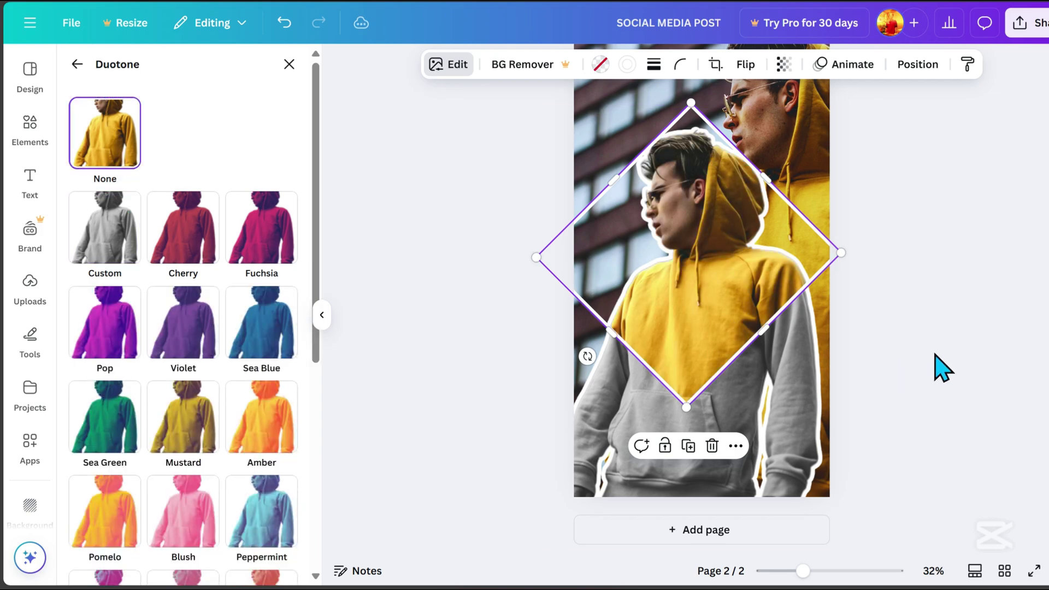
left_click(939, 368)
Step: Set the transparency of the building photo behind the diamond frame to 61
scroll(922, 466, "up", 2)
left_click(809, 178)
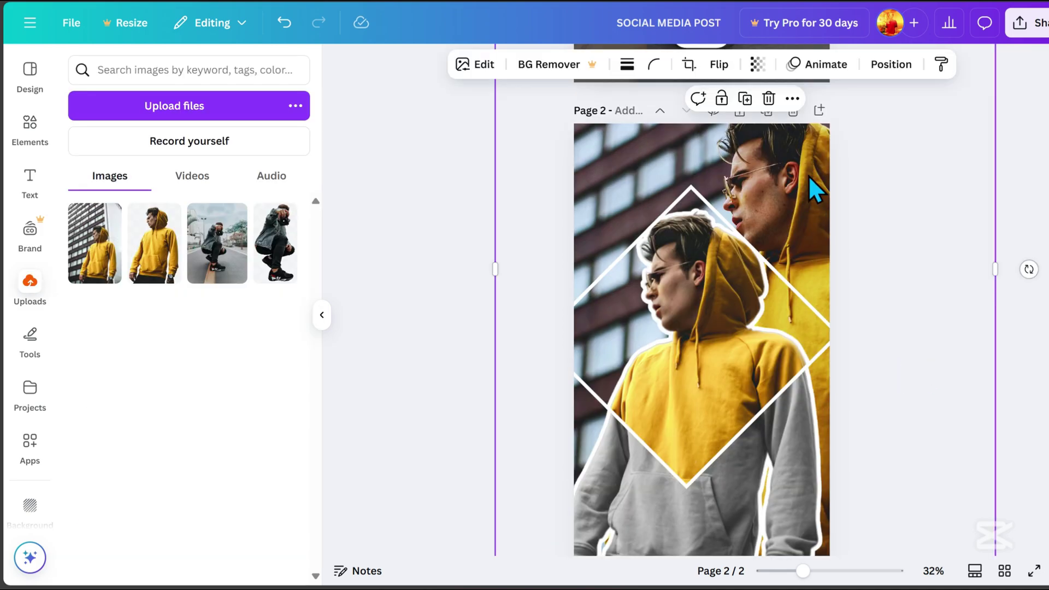
left_click(757, 63)
left_click_drag(792, 125, 749, 126)
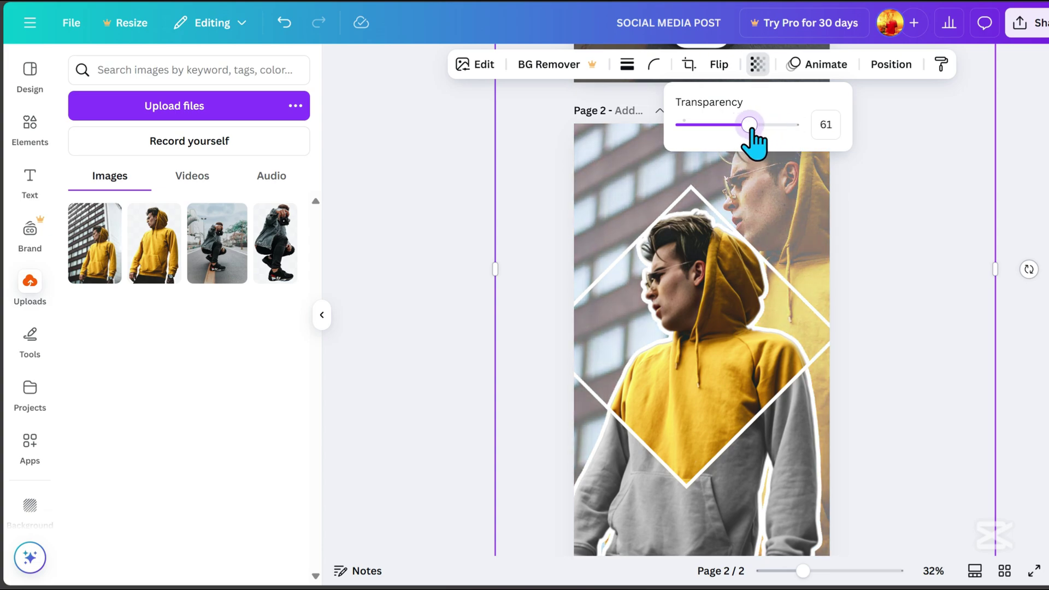
Step: Select the page background layer and fill it with the dark golden brown from the building photo's colours
left_click(890, 64)
left_click(246, 100)
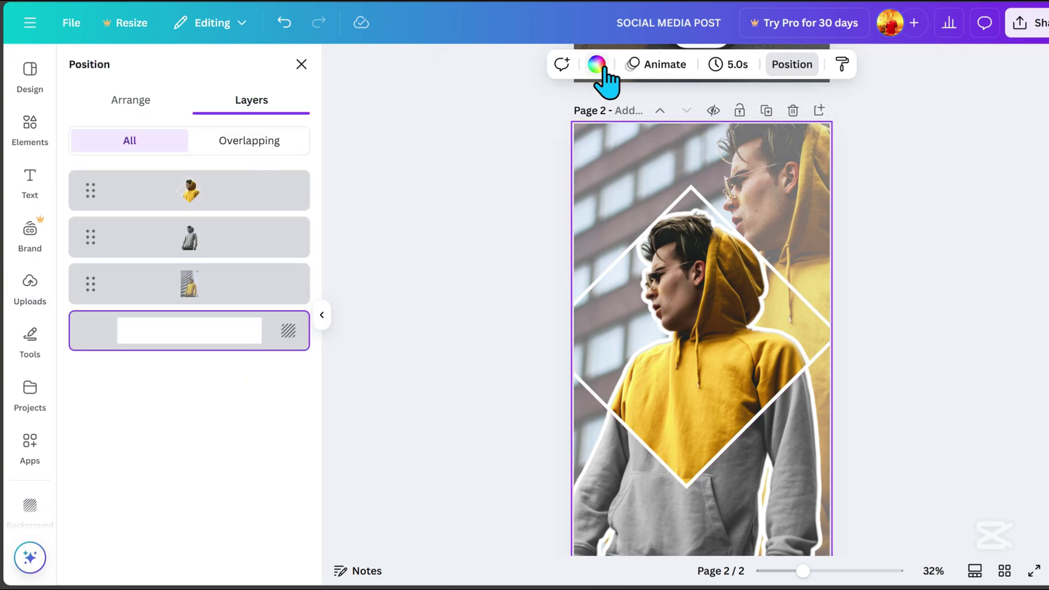
left_click(596, 64)
left_click(281, 340)
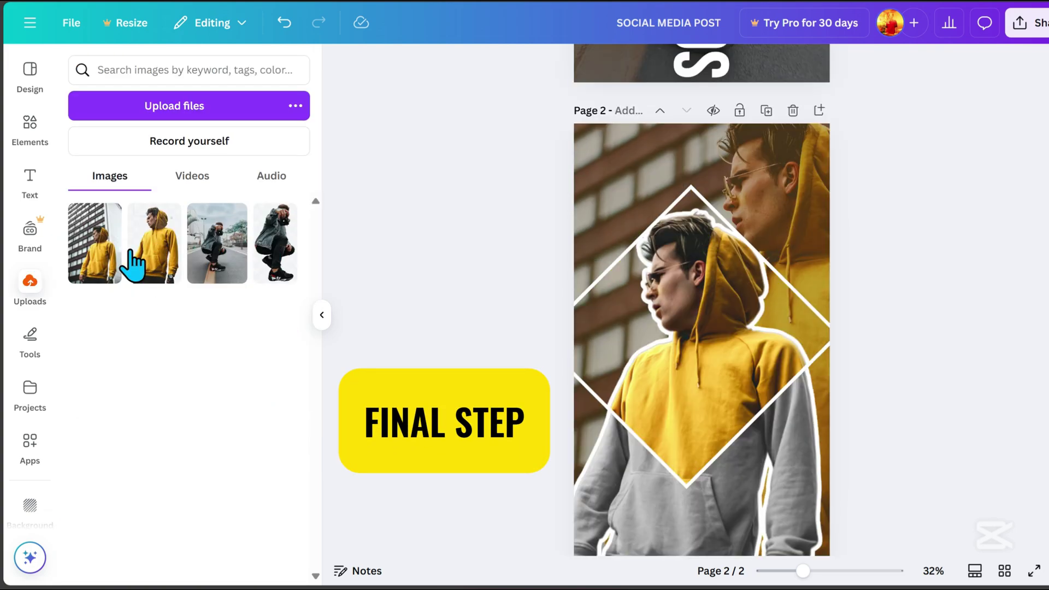
Step: Add a heading with the text "MODEL" to page 2
left_click(30, 180)
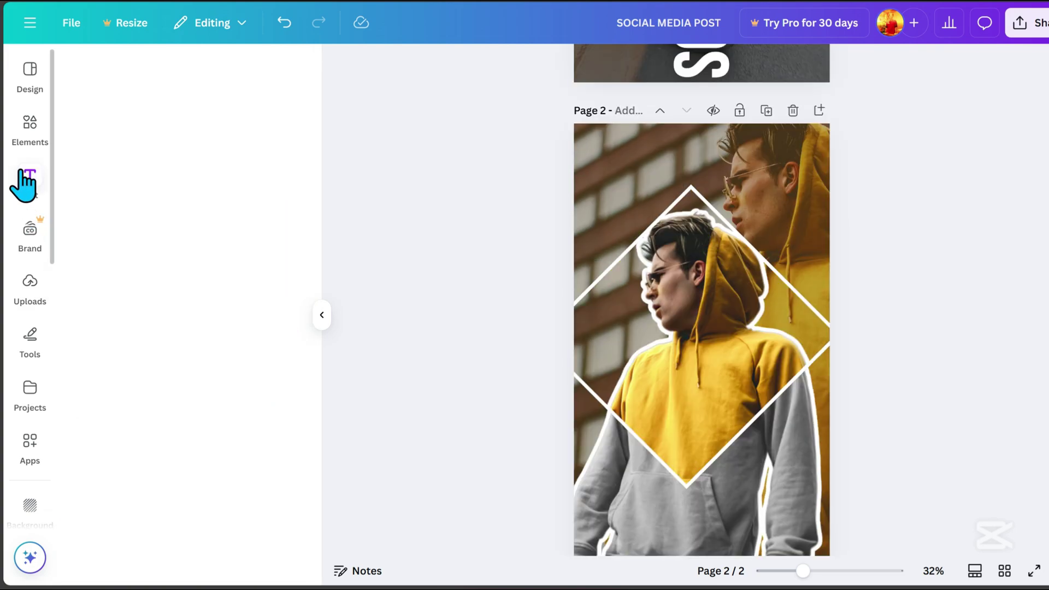
left_click(124, 298)
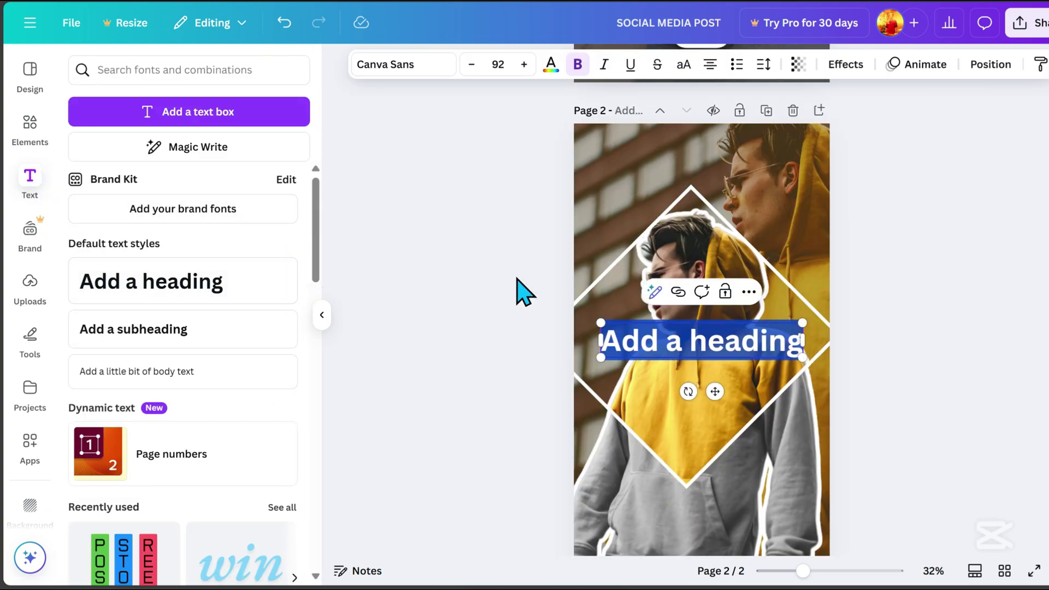
type("MODEL")
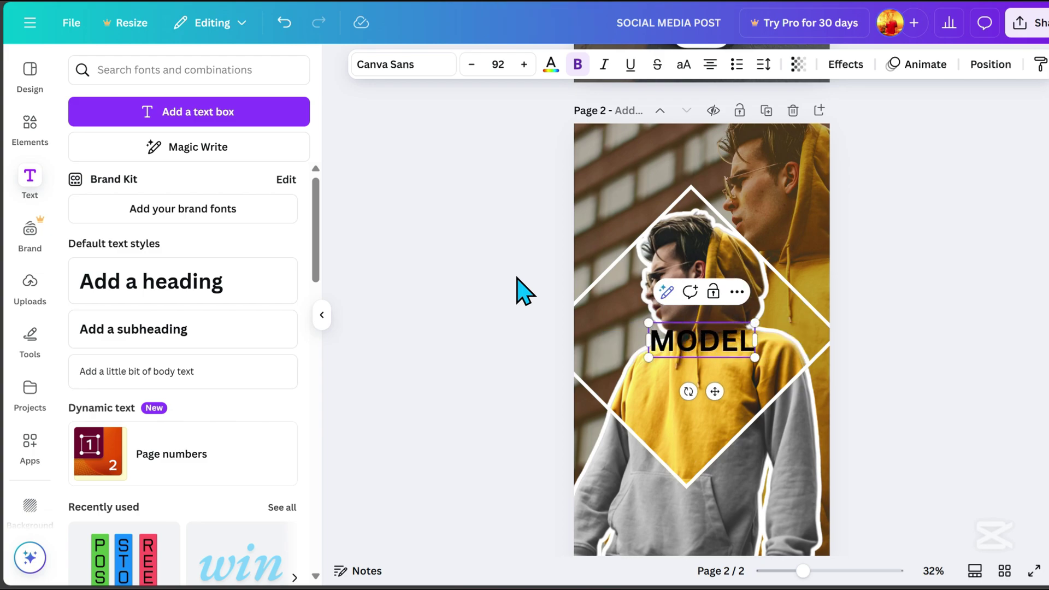
Step: Set the MODEL heading's font to Bebas Neue and enlarge it to a size of about 363
left_click(410, 66)
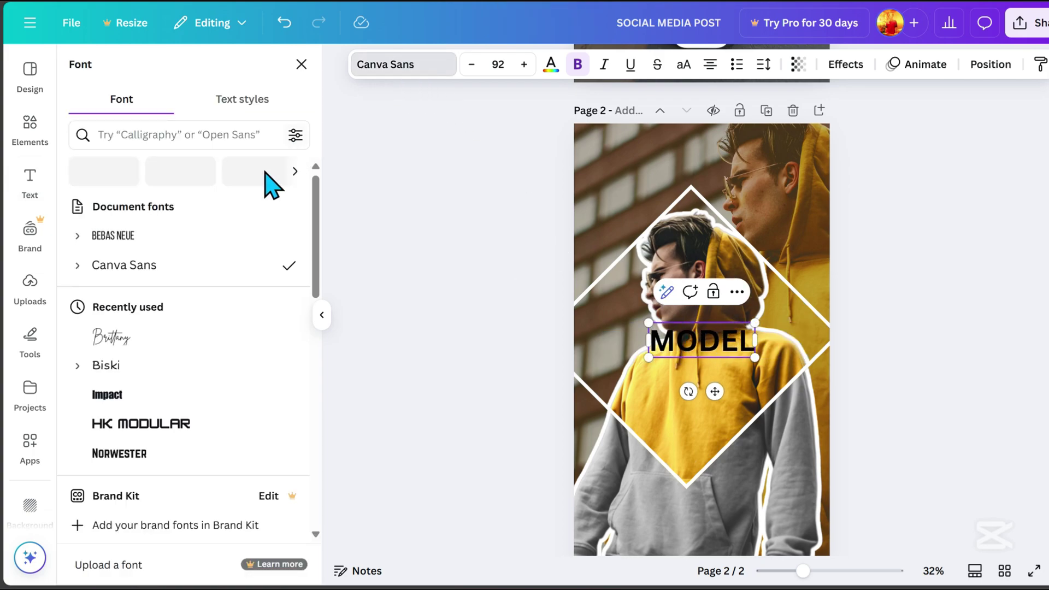
left_click(150, 239)
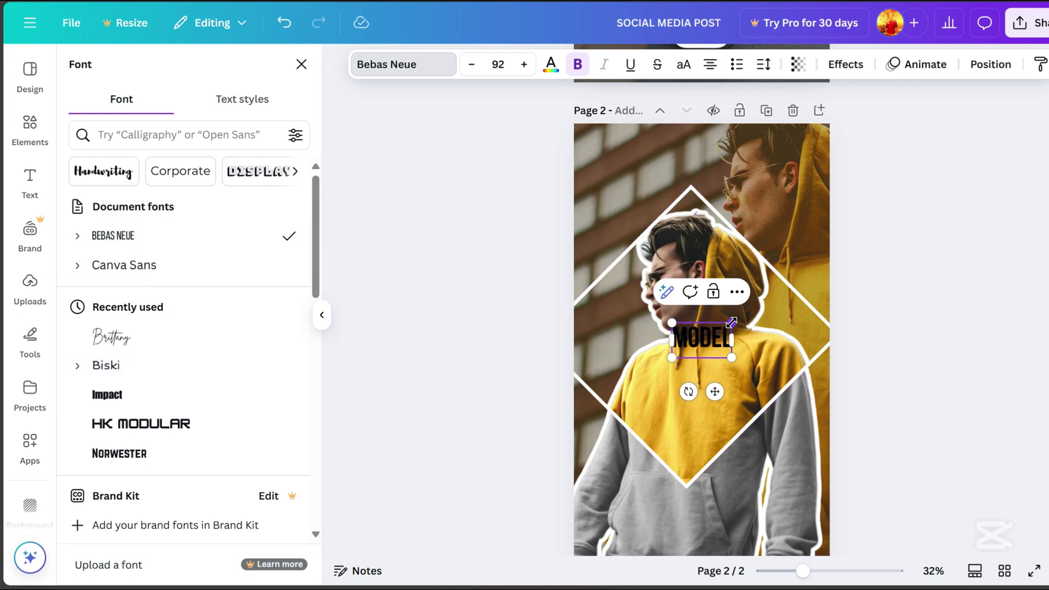
left_click_drag(731, 323, 906, 220)
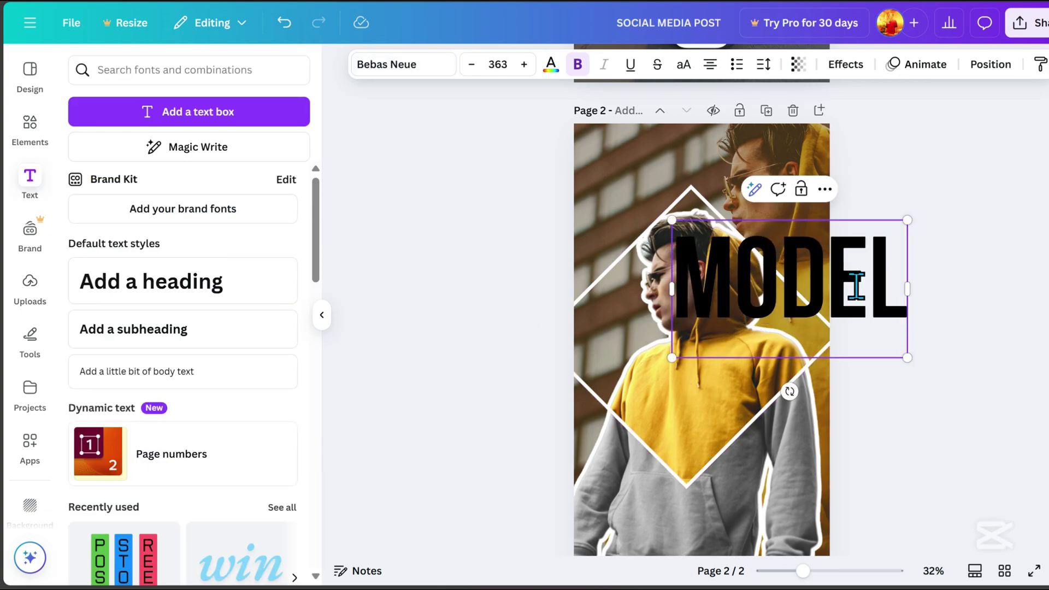
Step: Move the MODEL heading to the bottom edge of page 2 and enlarge it to about 434 so it spans the page width
left_click(878, 300)
left_click(819, 286)
left_click_drag(820, 286, 724, 504)
scroll(725, 505, "down", 2)
left_click_drag(814, 374, 845, 355)
left_click_drag(810, 422, 767, 463)
left_click(868, 445)
left_click_drag(837, 388, 851, 381)
left_click_drag(805, 446, 796, 449)
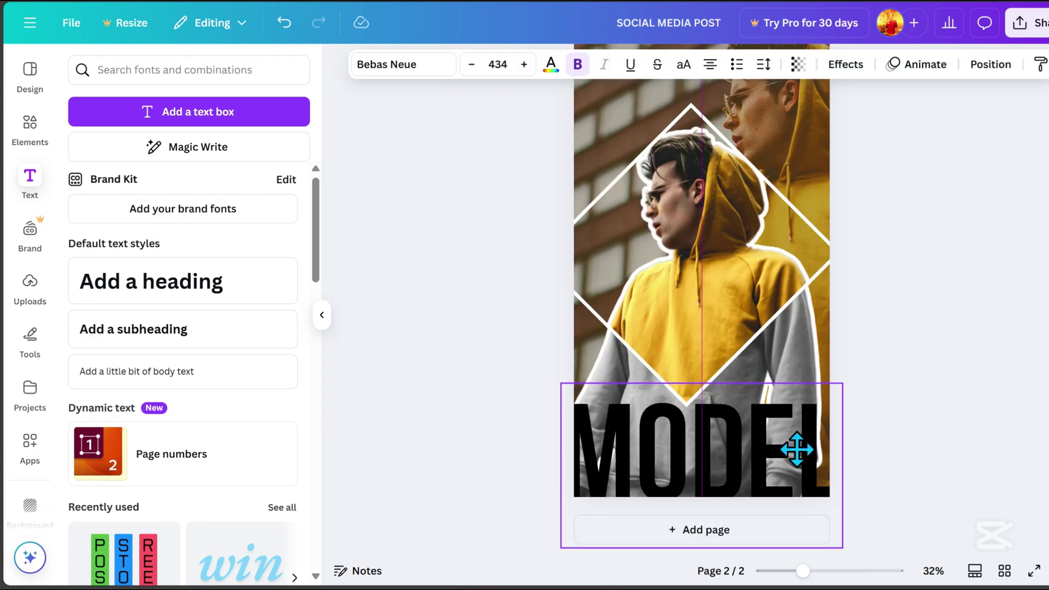
left_click(922, 361)
Step: Add a subheading with the text "I'm a" and set its font to Brittany
left_click(222, 332)
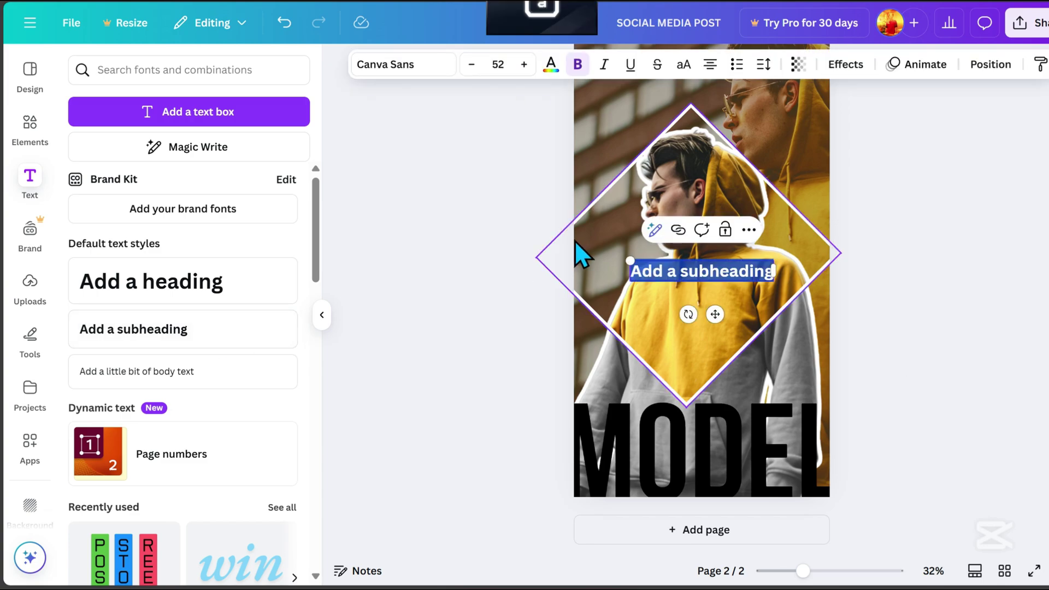
key("BackSpace")
type("I'm a")
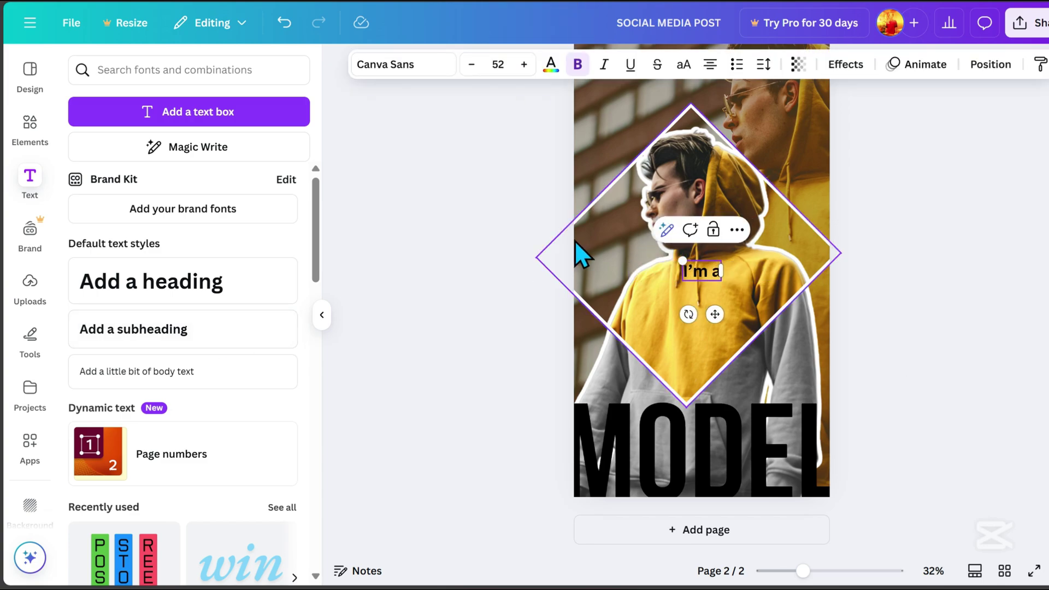
left_click(402, 68)
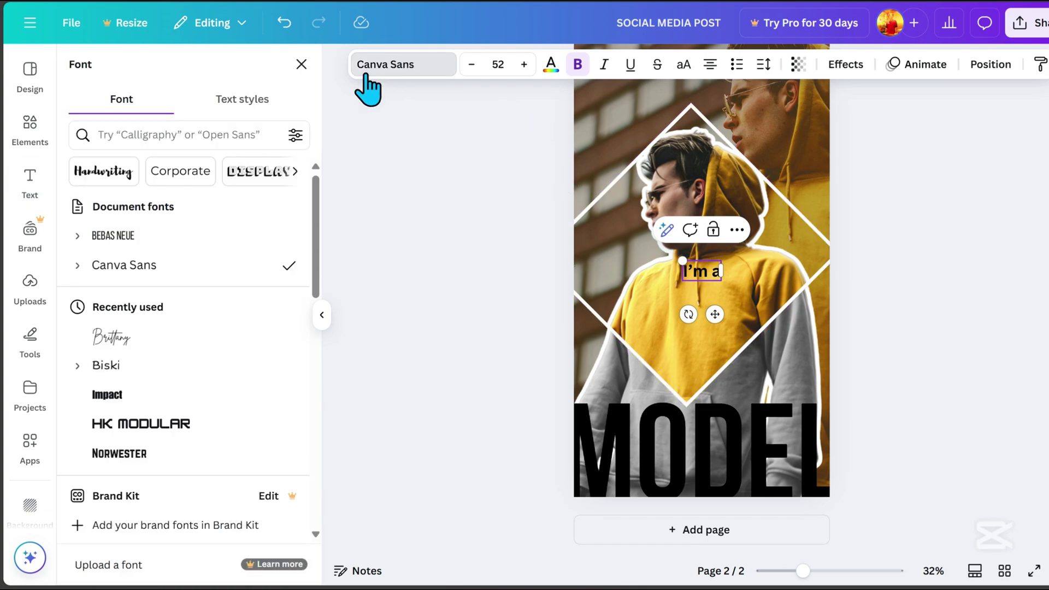
left_click(156, 341)
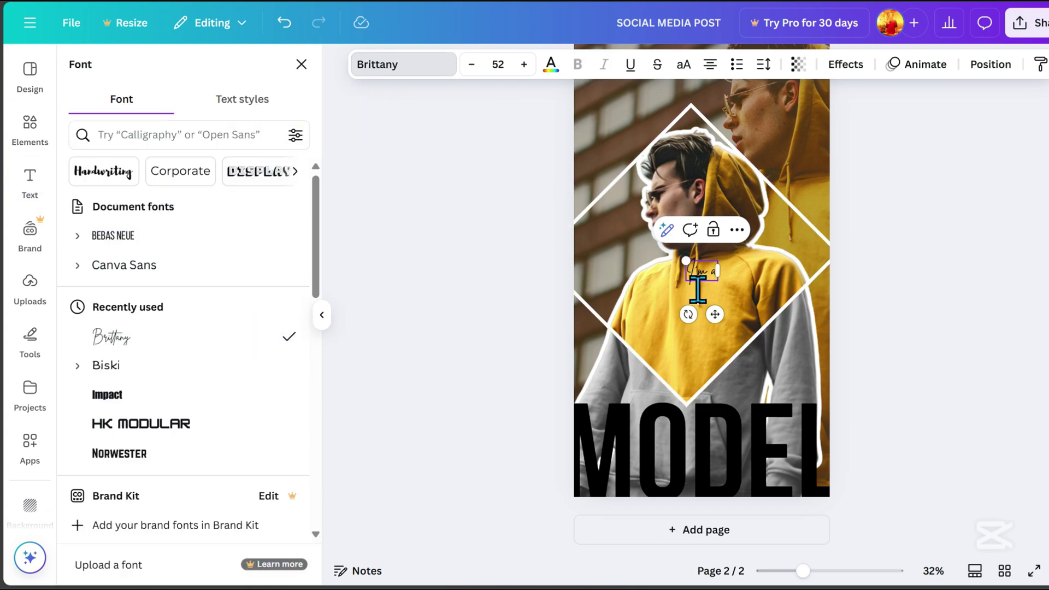
Step: Enlarge the "I'm a" text to about 143 and place it on the hoodie just above the MODEL heading
left_click_drag(686, 259, 623, 218)
left_click(895, 260)
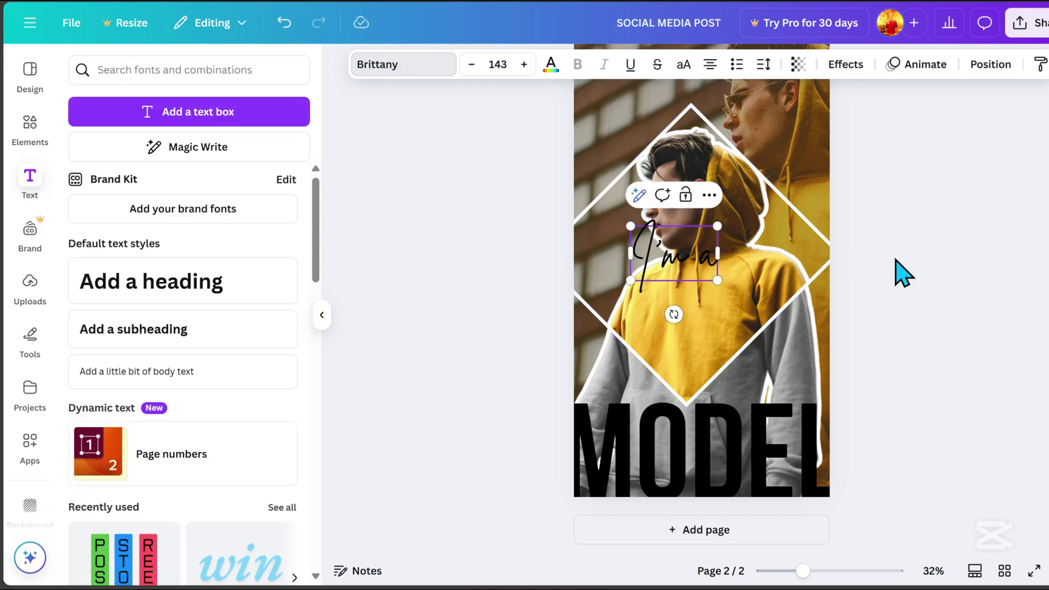
left_click_drag(696, 262, 723, 331)
left_click(897, 318)
Step: Duplicate the MODEL heading, move the copy to the top of the page and narrow its text box so it breaks into MO and DEL
scroll(896, 318, "up", 2)
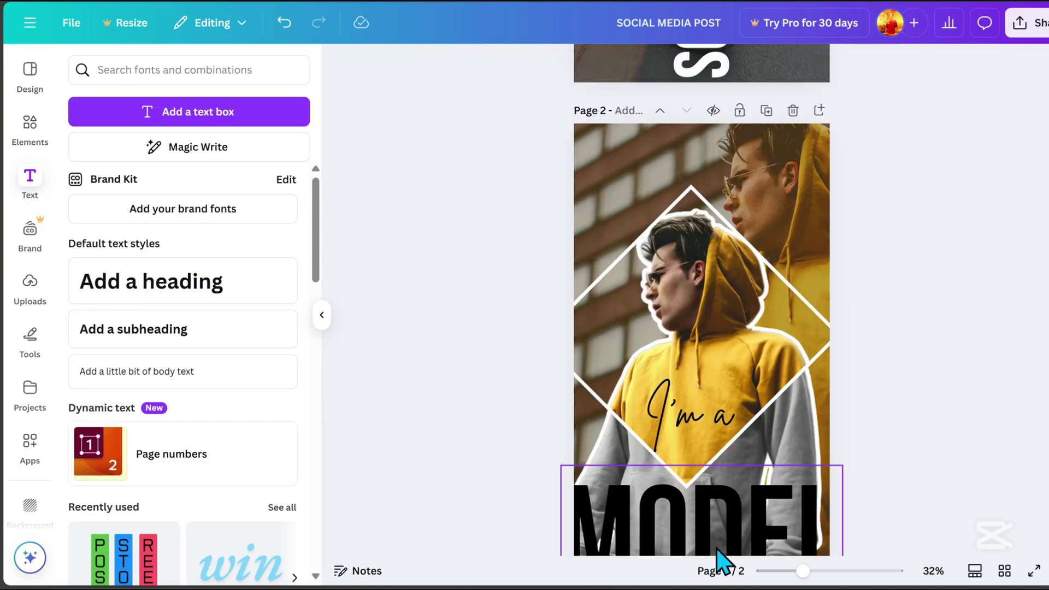
left_click(736, 509)
left_click(716, 438)
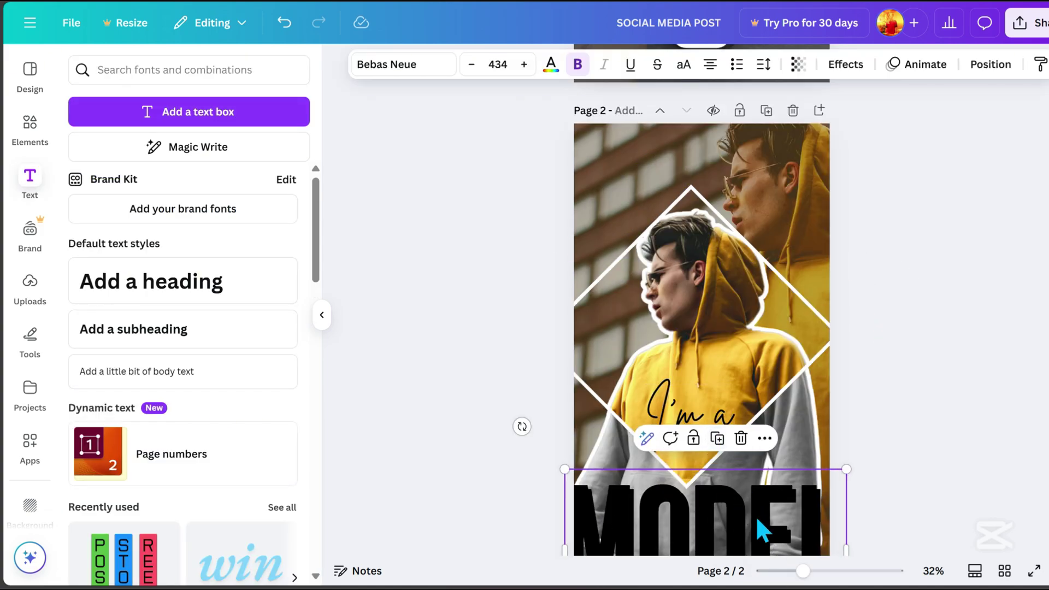
left_click_drag(762, 525, 790, 189)
left_click_drag(875, 216, 778, 283)
Step: Reduce the line spacing of the two-line MO DEL text so its lines sit close together
left_click(763, 65)
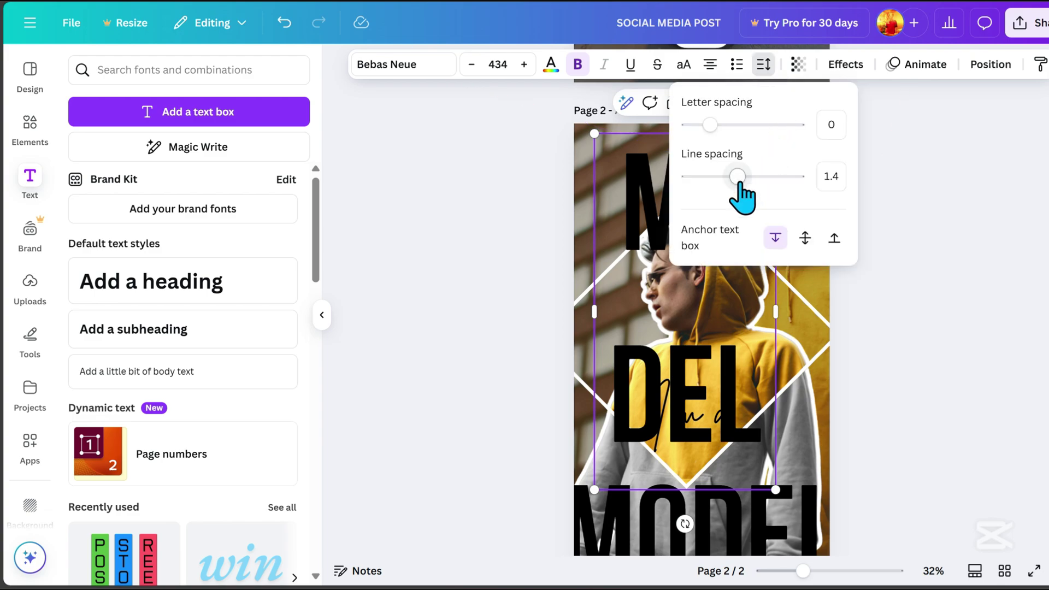
left_click_drag(737, 176, 700, 174)
left_click(932, 297)
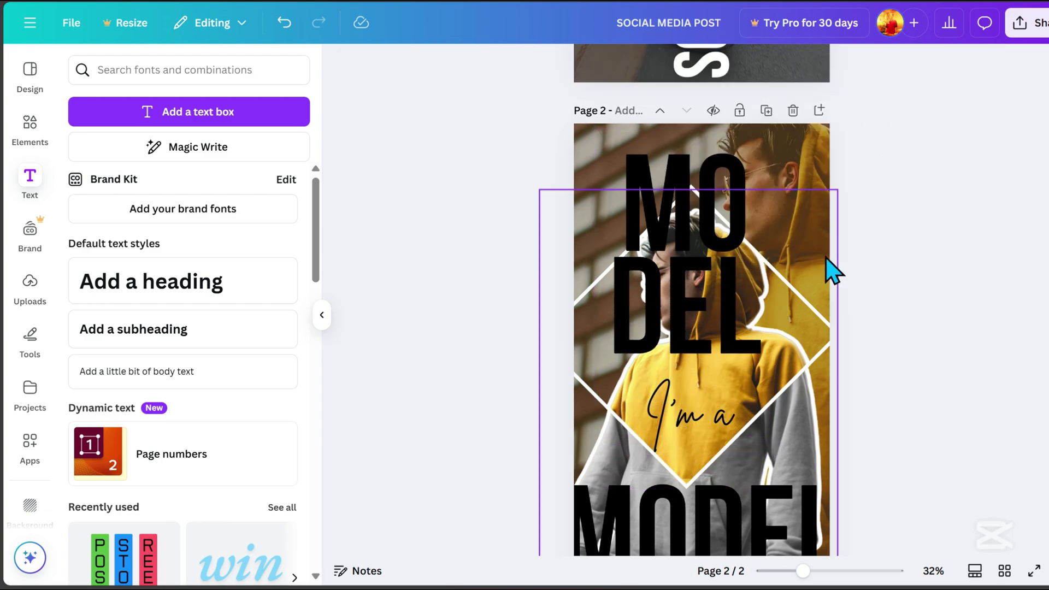
Step: Move the MO DEL text to the page's upper-left area and reorder its layer between the diamond frame picture and the gray cutout
left_click_drag(738, 241, 702, 214)
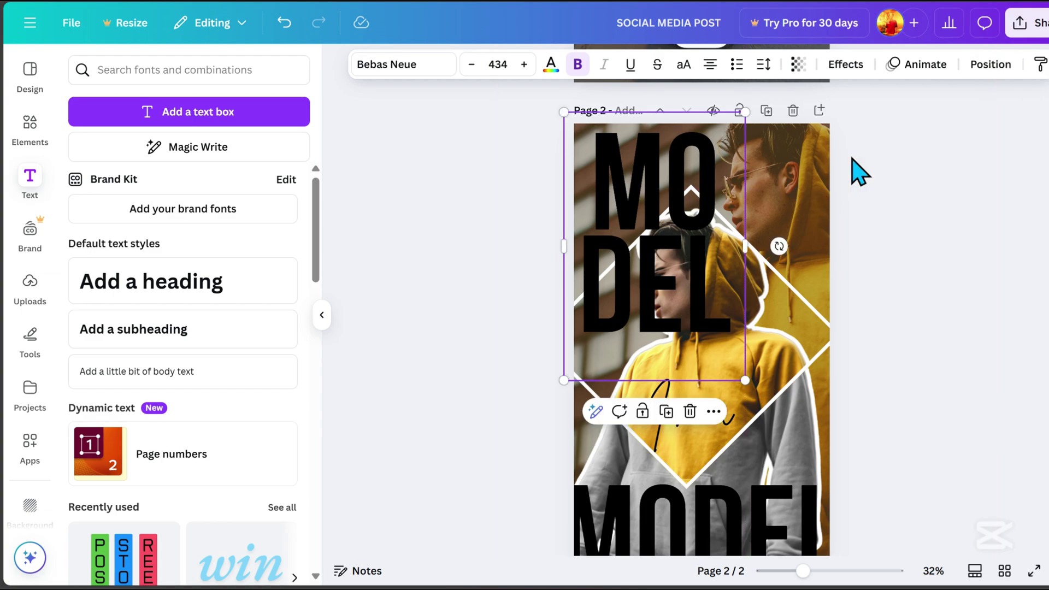
left_click(990, 64)
left_click_drag(215, 192, 196, 358)
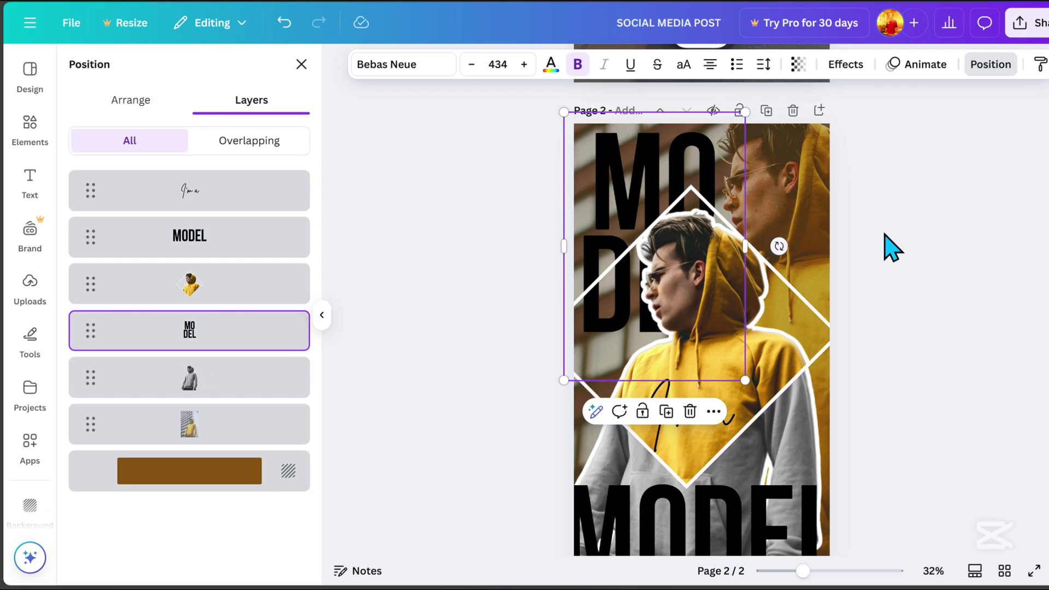
Step: Enlarge the MO DEL text to about 519 and position it so it runs off the page's left edge near the top
left_click_drag(642, 153, 600, 133)
left_click_drag(703, 359, 737, 413)
left_click_drag(623, 160, 626, 153)
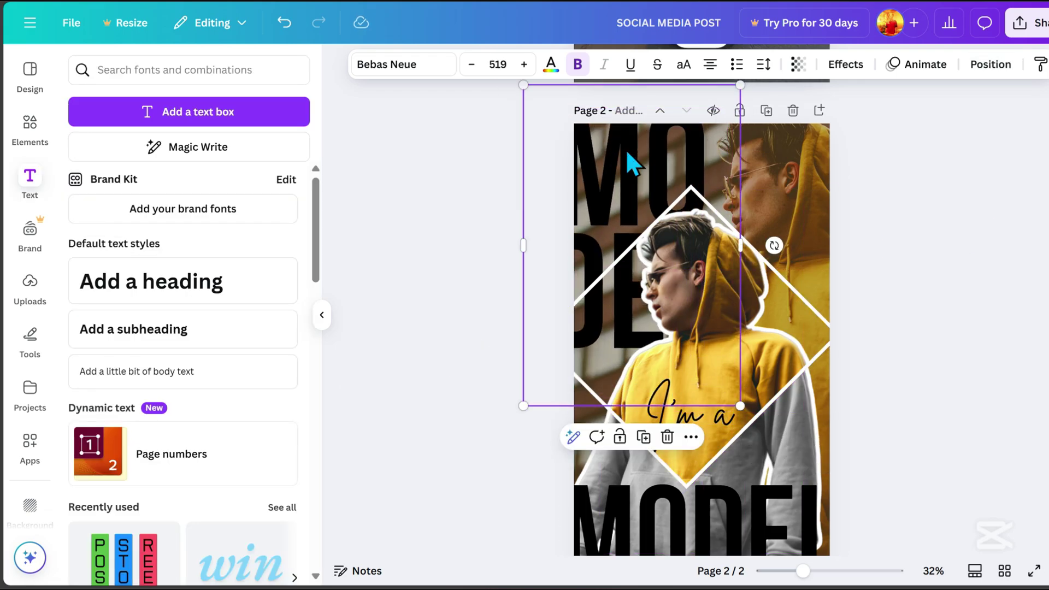